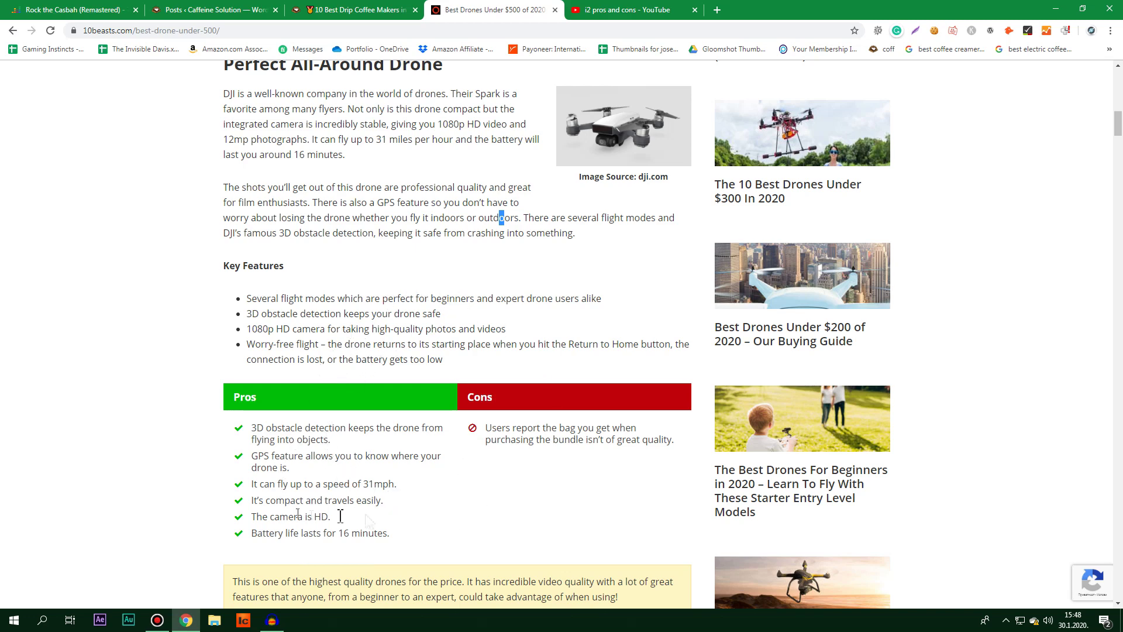
Step: Compare the pros and cons tables in the 10 Beasts WordPress YouTube tutorial around 3:32, the 10beasts drone review and the drip coffee makers article
left_click(584, 11)
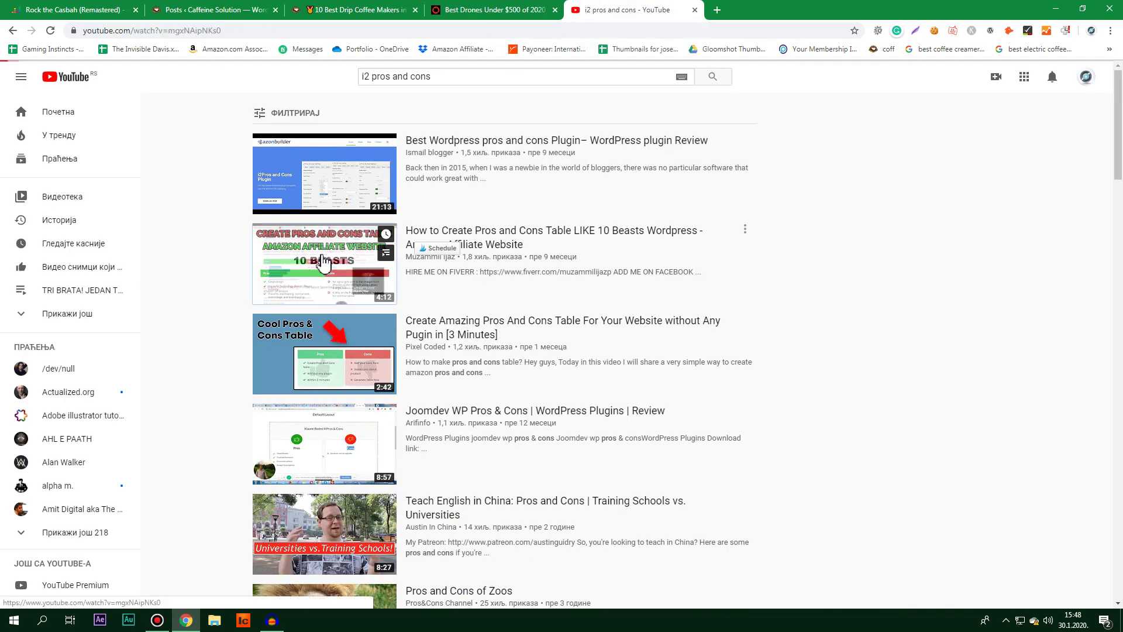
left_click(320, 240)
left_click_drag(566, 506, 687, 517)
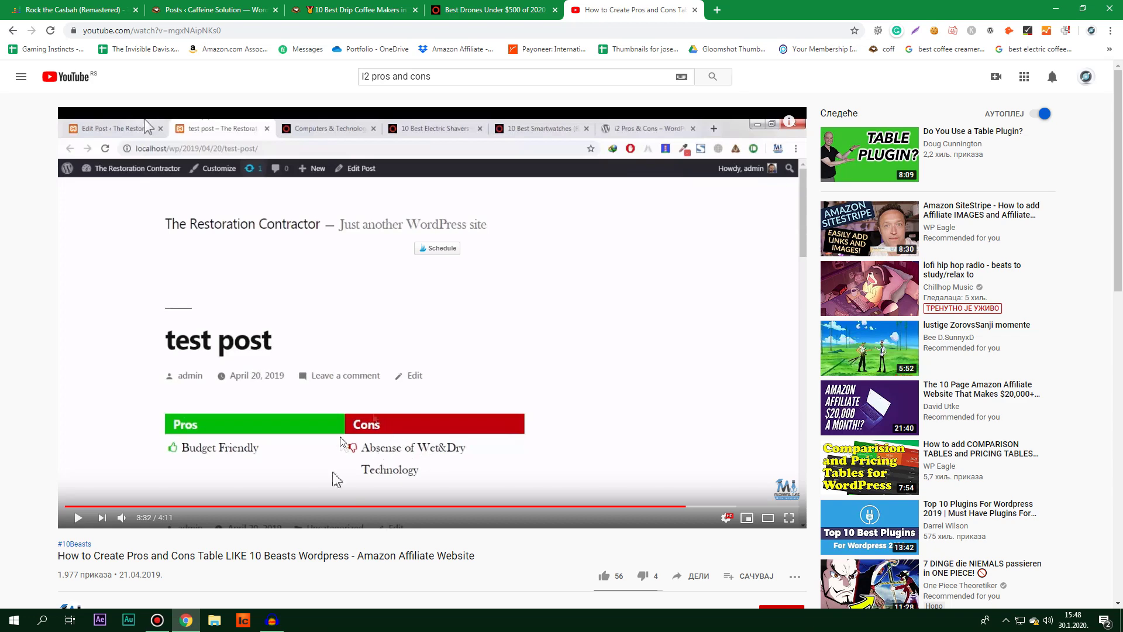
left_click(494, 10)
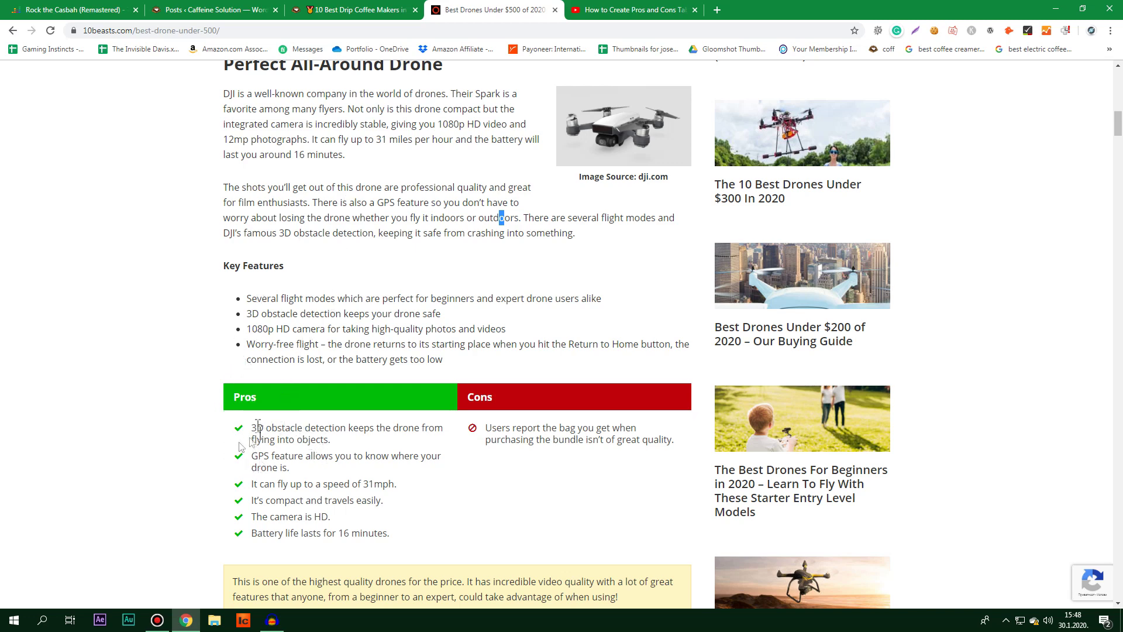
left_click(632, 9)
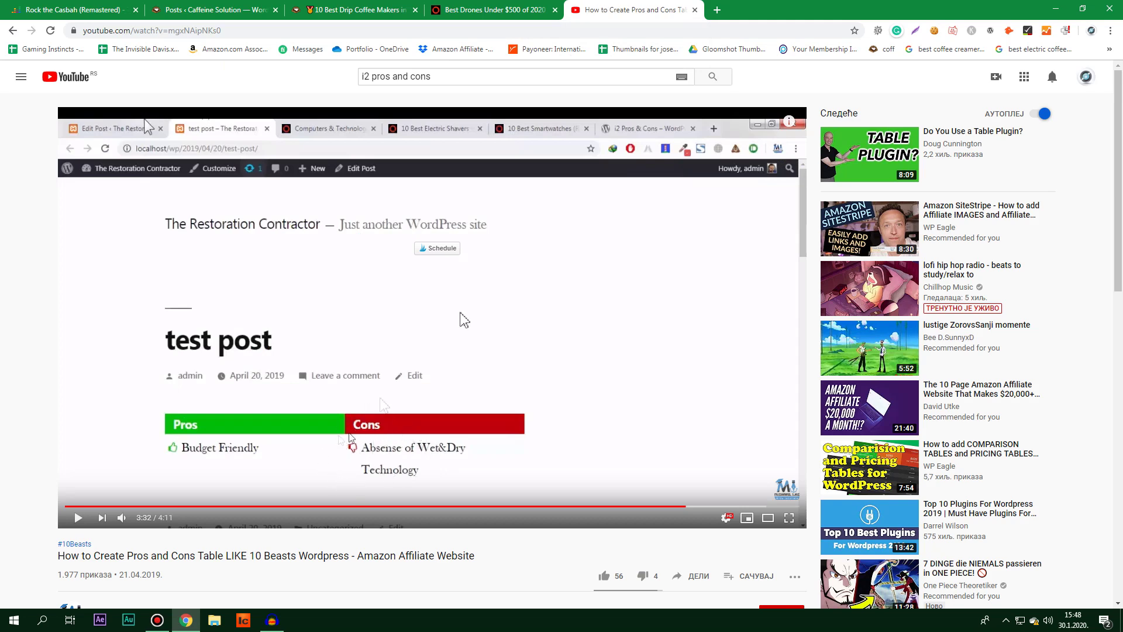
left_click(485, 9)
left_click(350, 9)
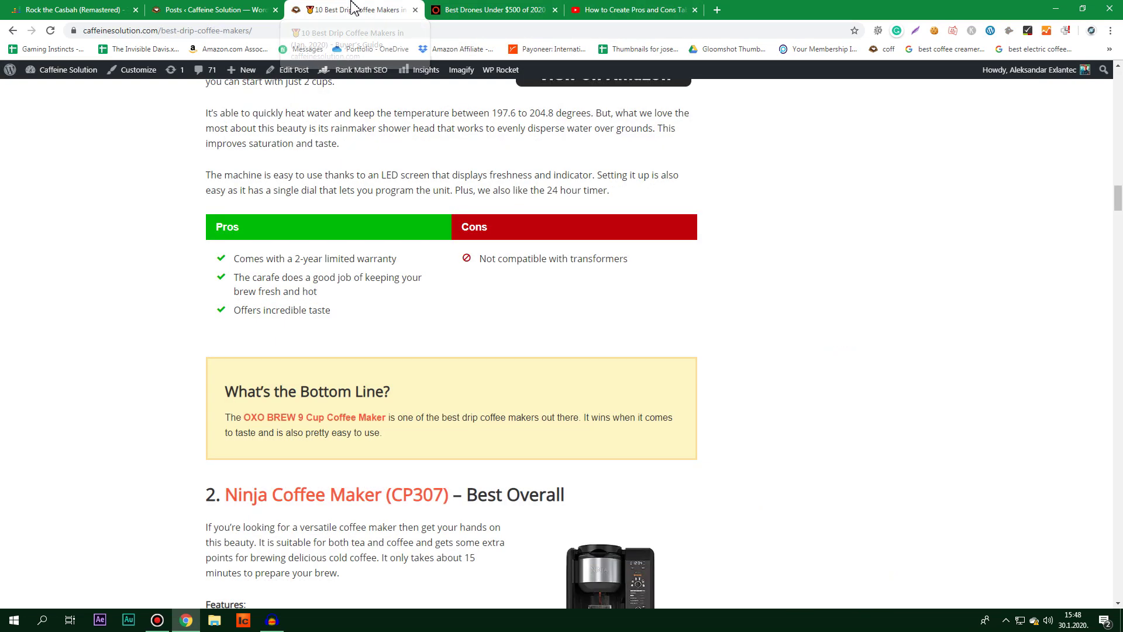
Step: Find the i2 Pros & Cons plugin among the site's installed WordPress plugins and activate it
left_click(211, 10)
left_click(39, 423)
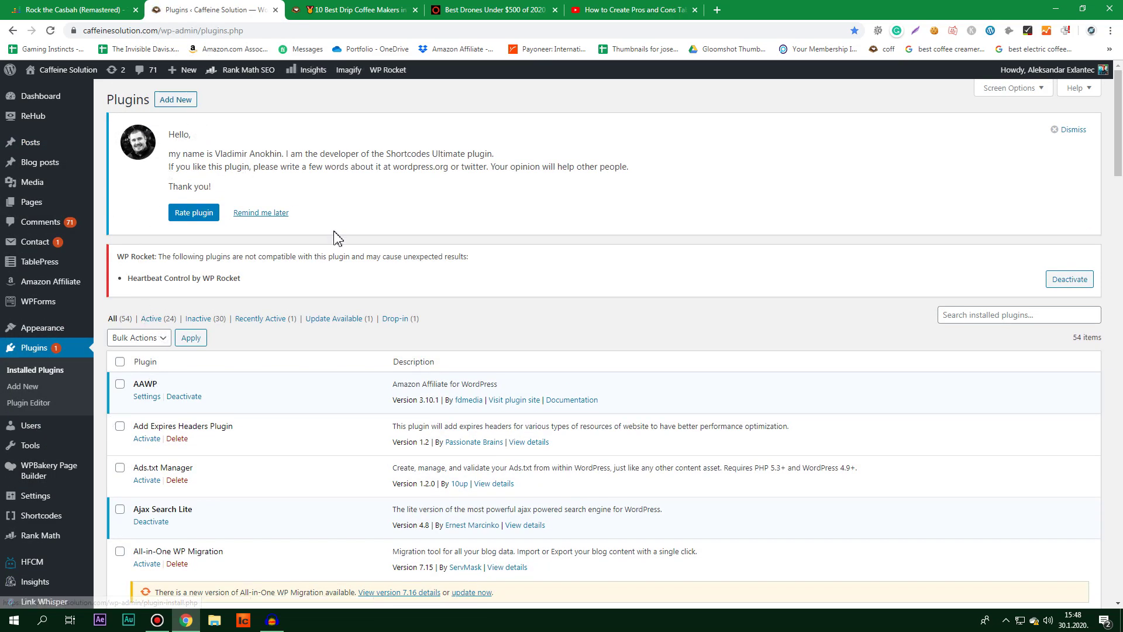
key("ctrl+f")
type("i2")
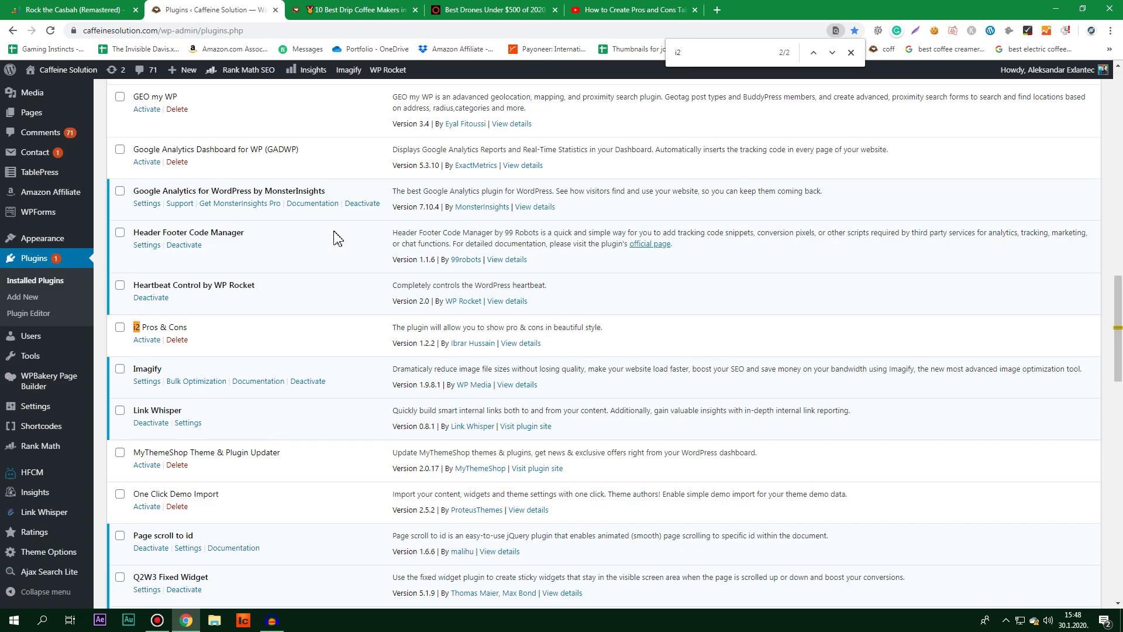
left_click(147, 341)
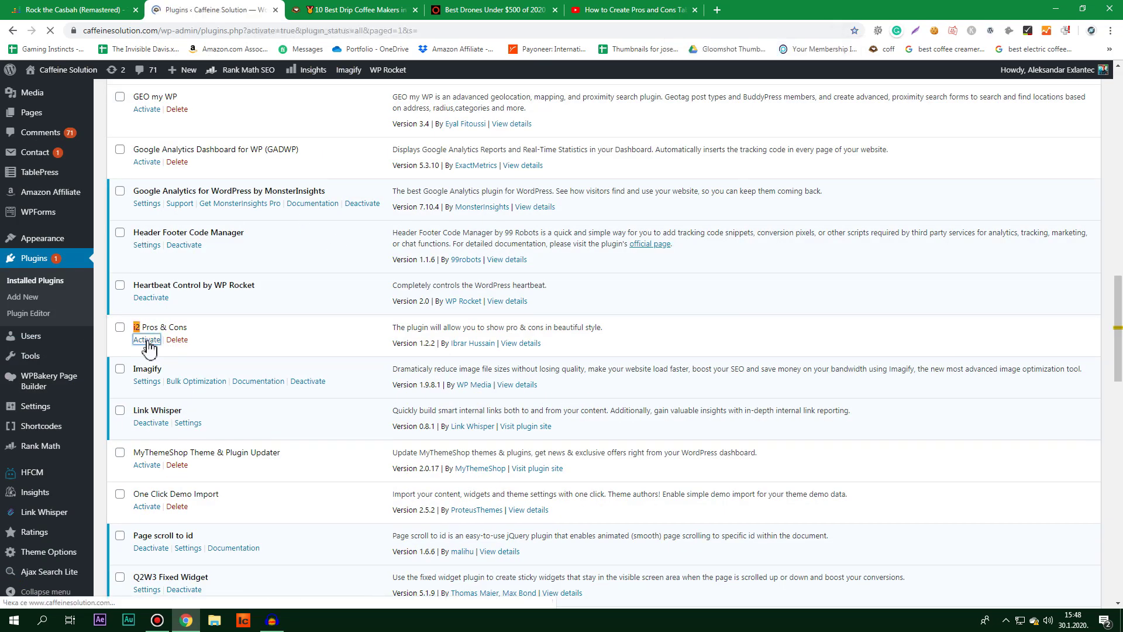
Step: Search the installed plugins page for "i2" to check the i2 Pros & Cons entry
scroll(150, 357, "down", 4)
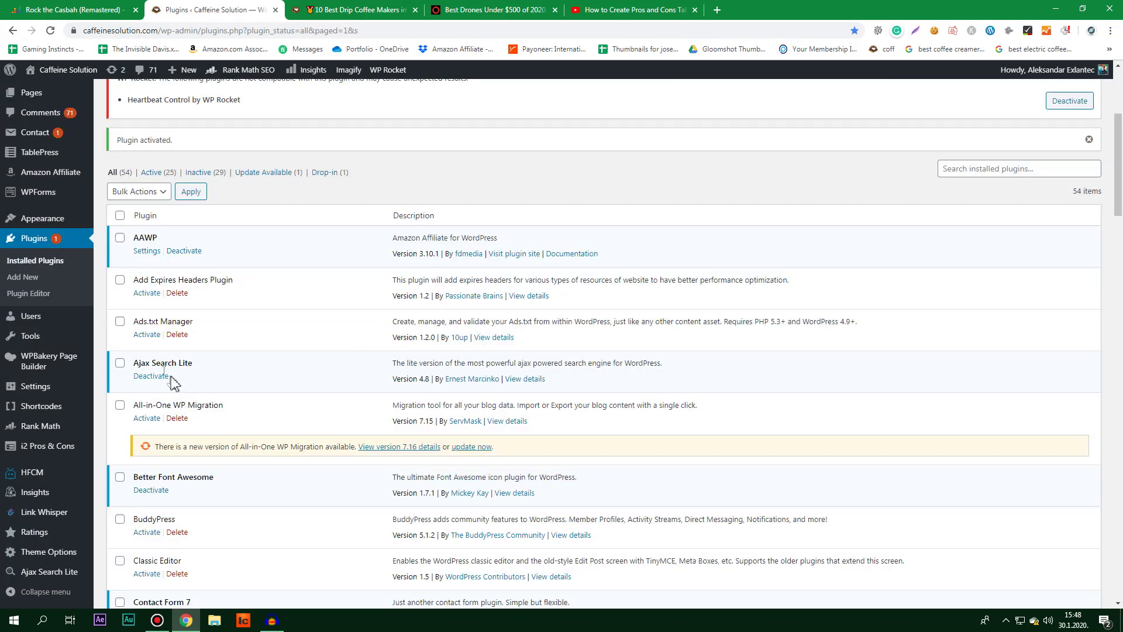
scroll(173, 383, "down", 7)
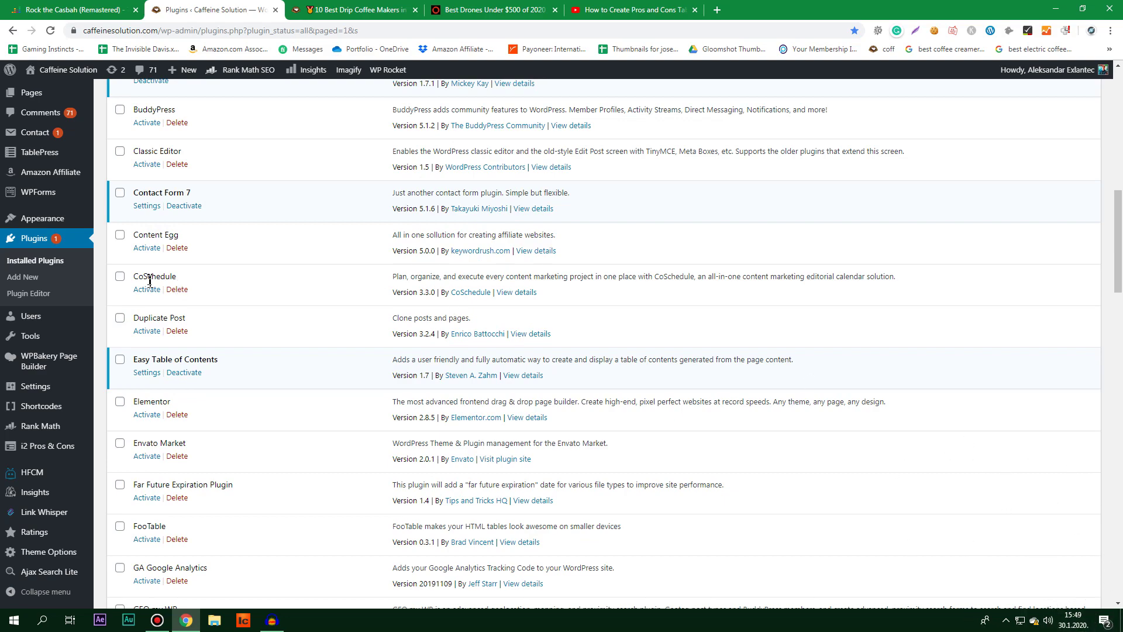
scroll(168, 281, "up", 2)
scroll(167, 281, "up", 5)
key("ctrl+f")
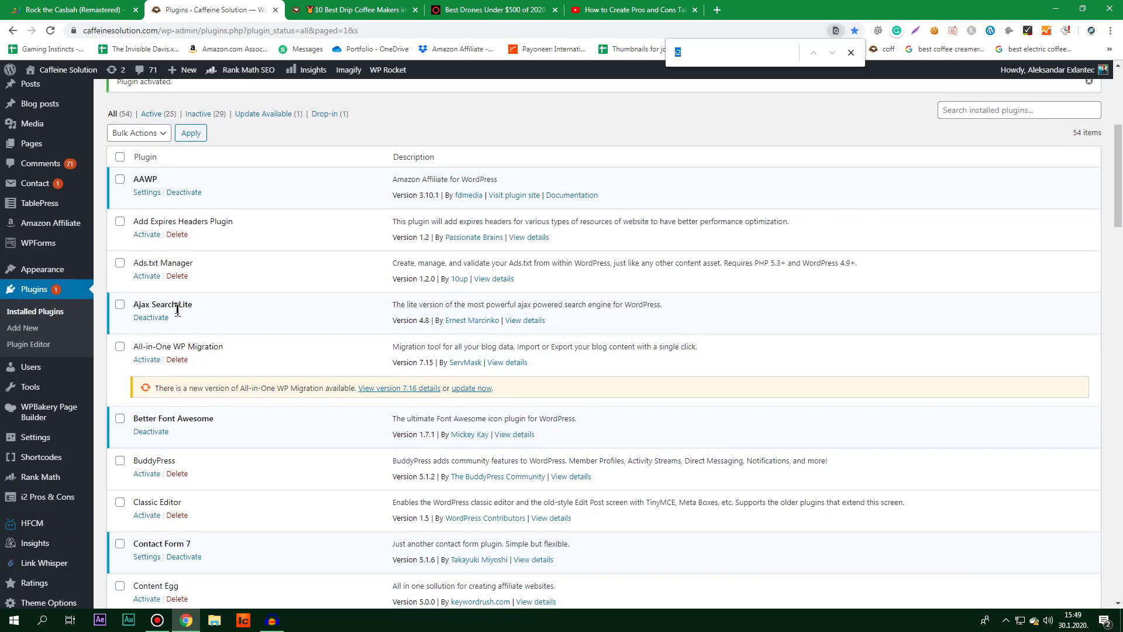
type("o")
key("BackSpace")
type("i2")
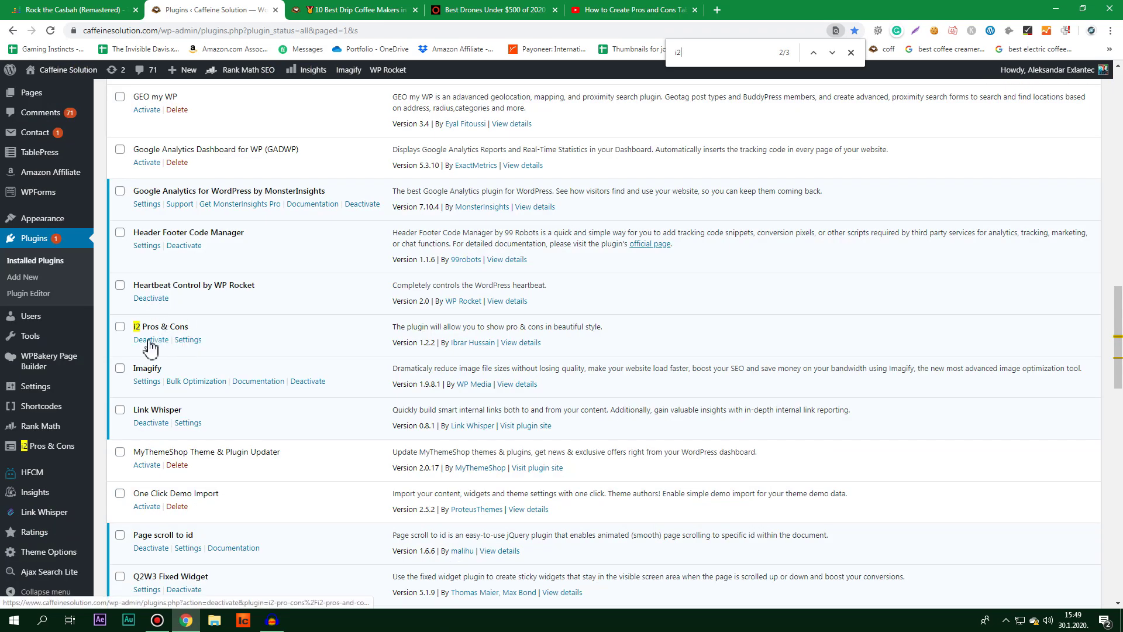
Step: Create a new post and start an empty paragraph in its body
scroll(46, 169, "up", 8)
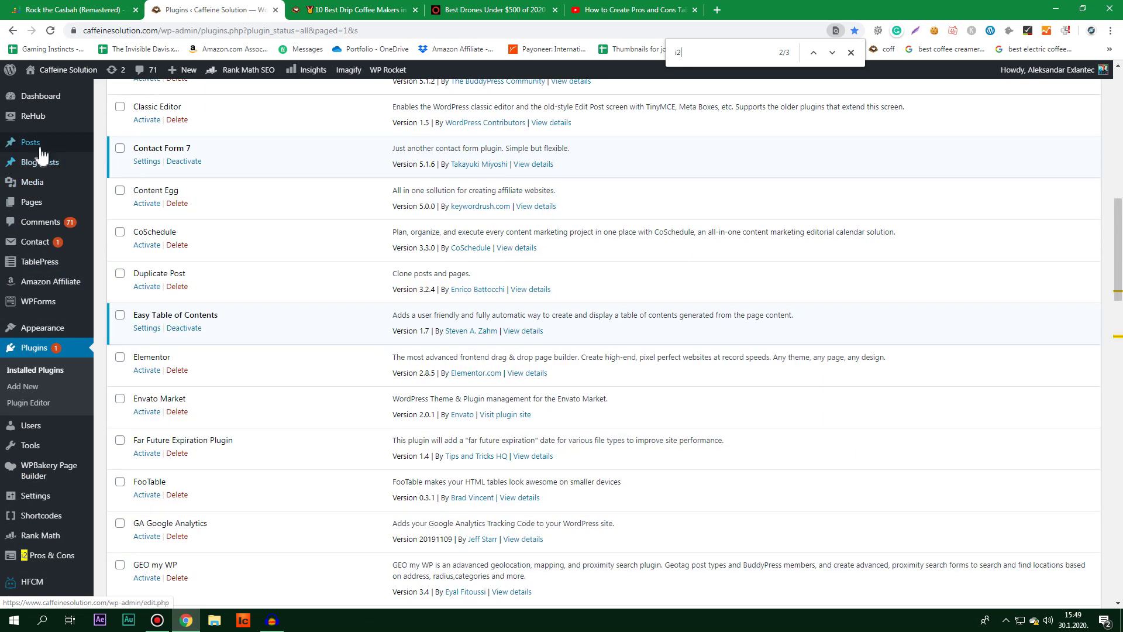
left_click(41, 146)
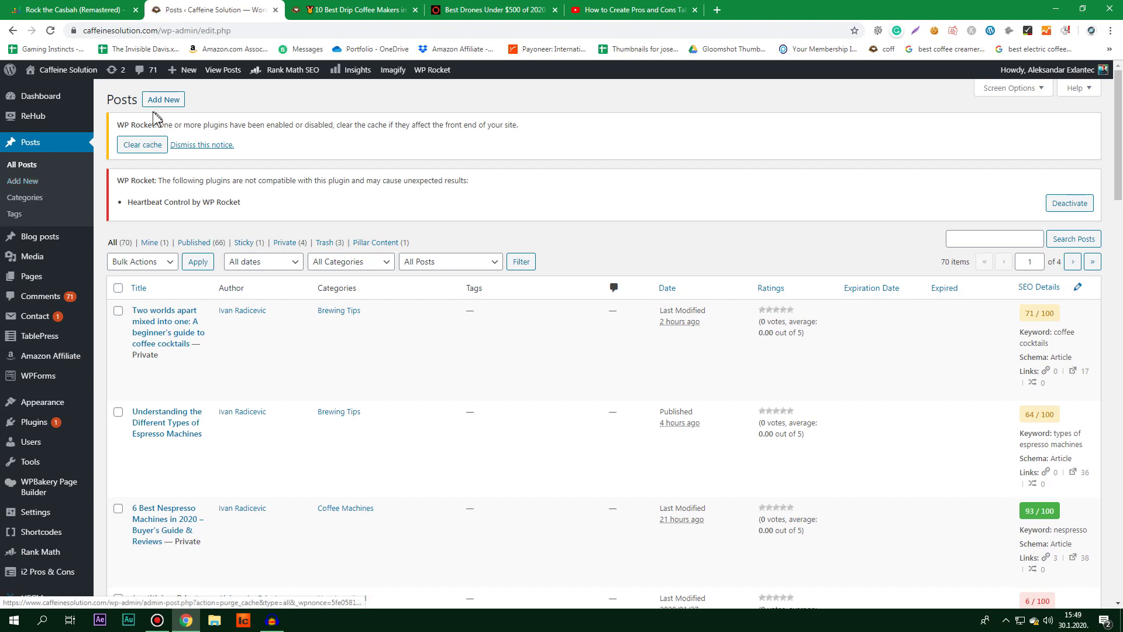
left_click(161, 109)
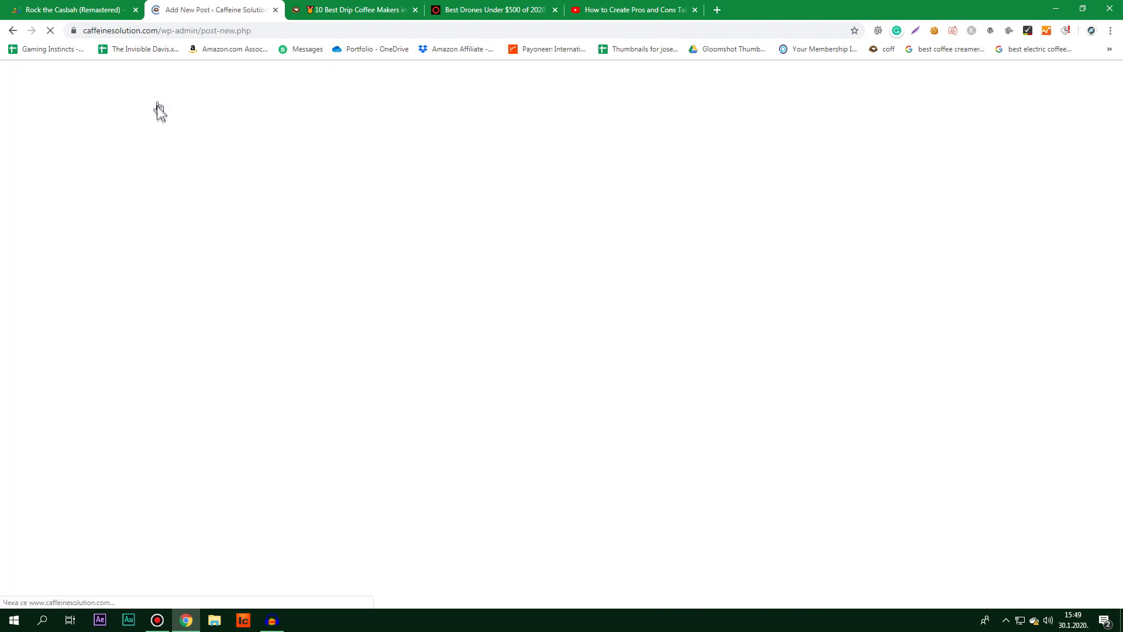
left_click(376, 230)
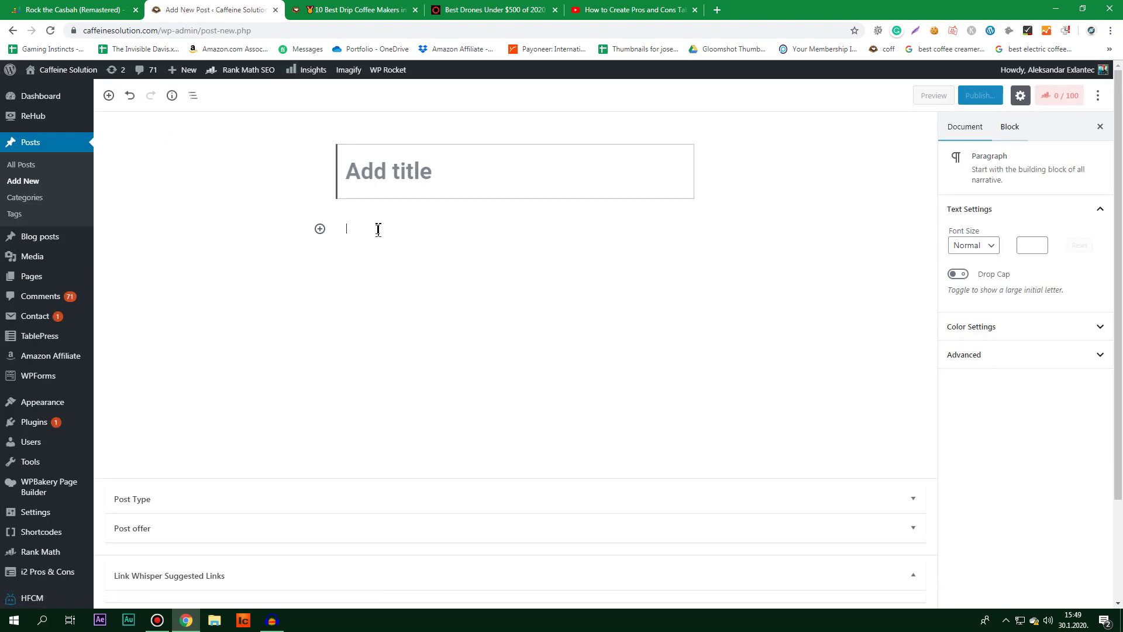
Step: Search the block library for "i2" and insert an i2 Pros & Cons block in the post body
left_click(321, 233)
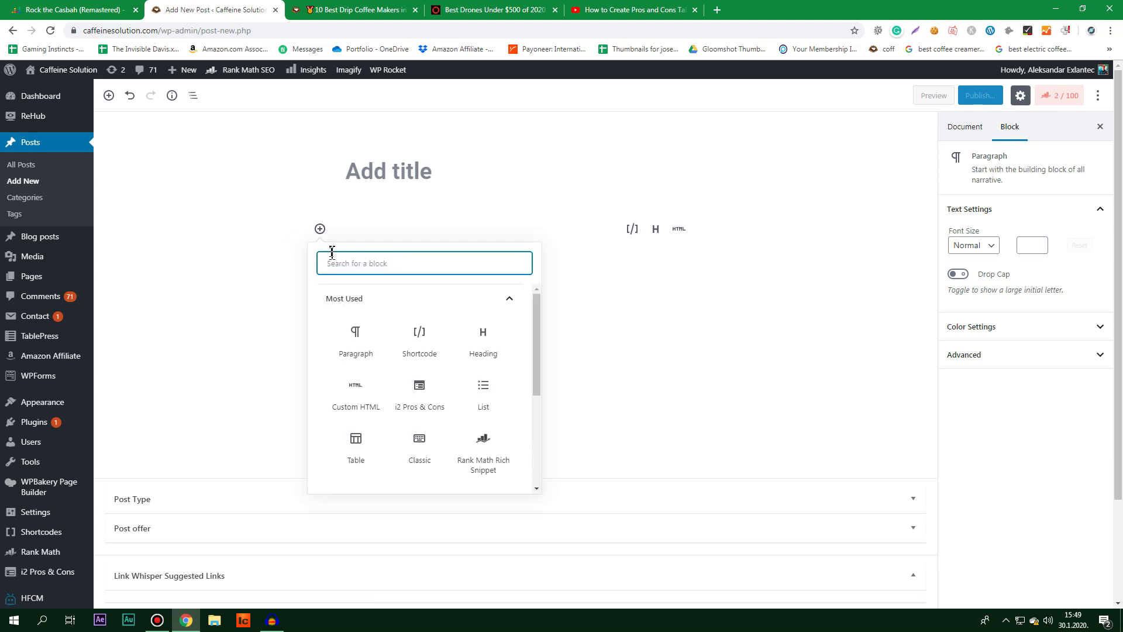
type("o")
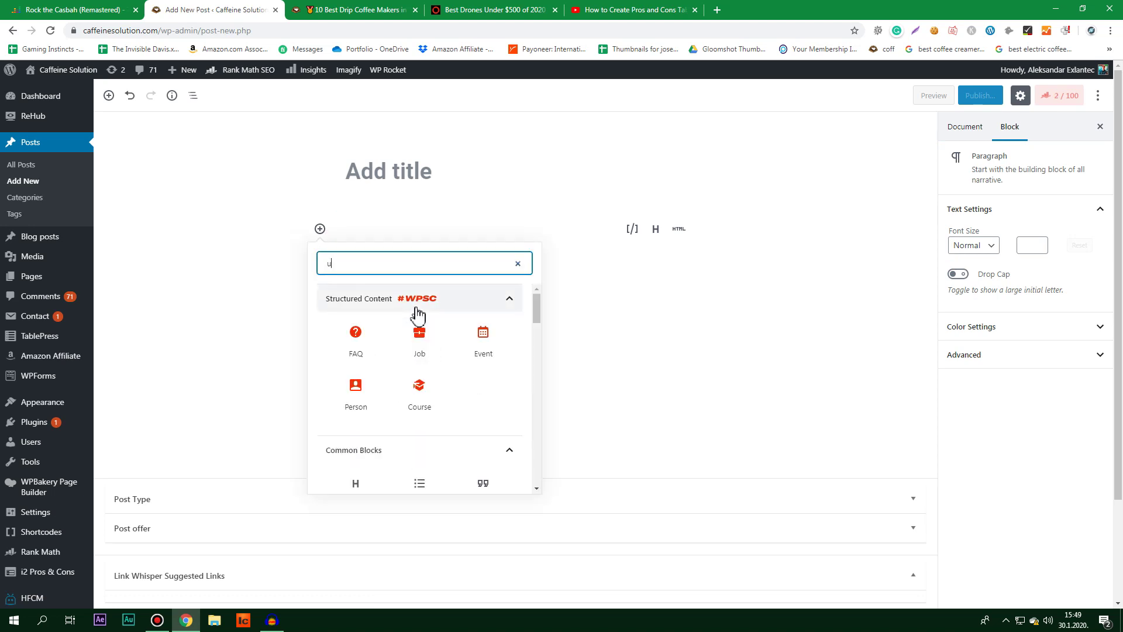
type("p")
key("BackSpace")
key("BackSpace")
type("i2")
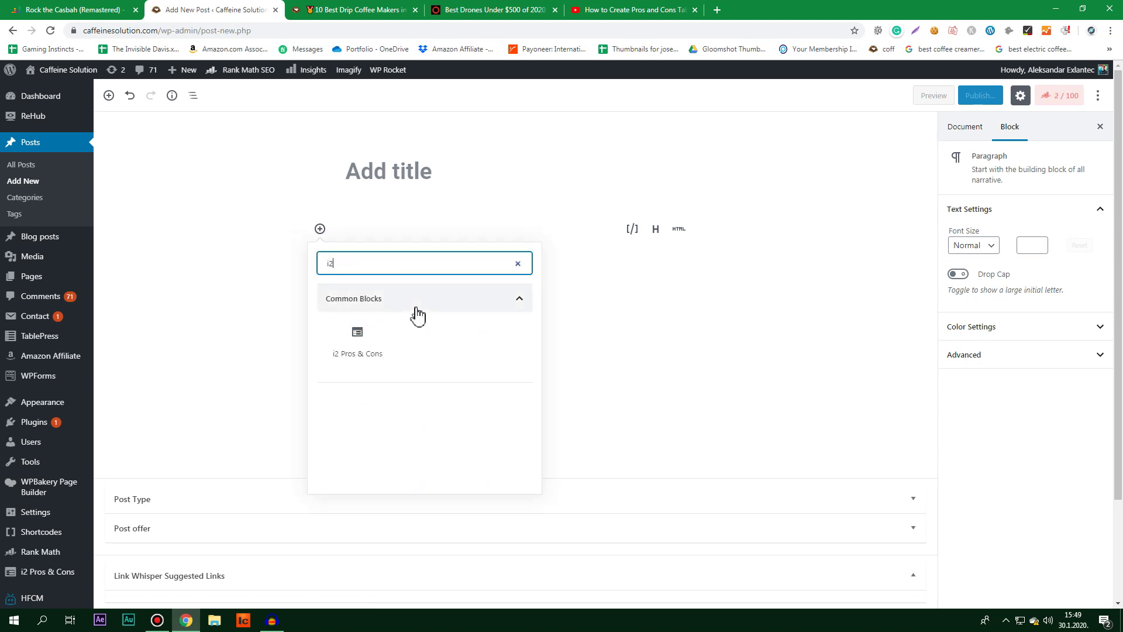
left_click(381, 341)
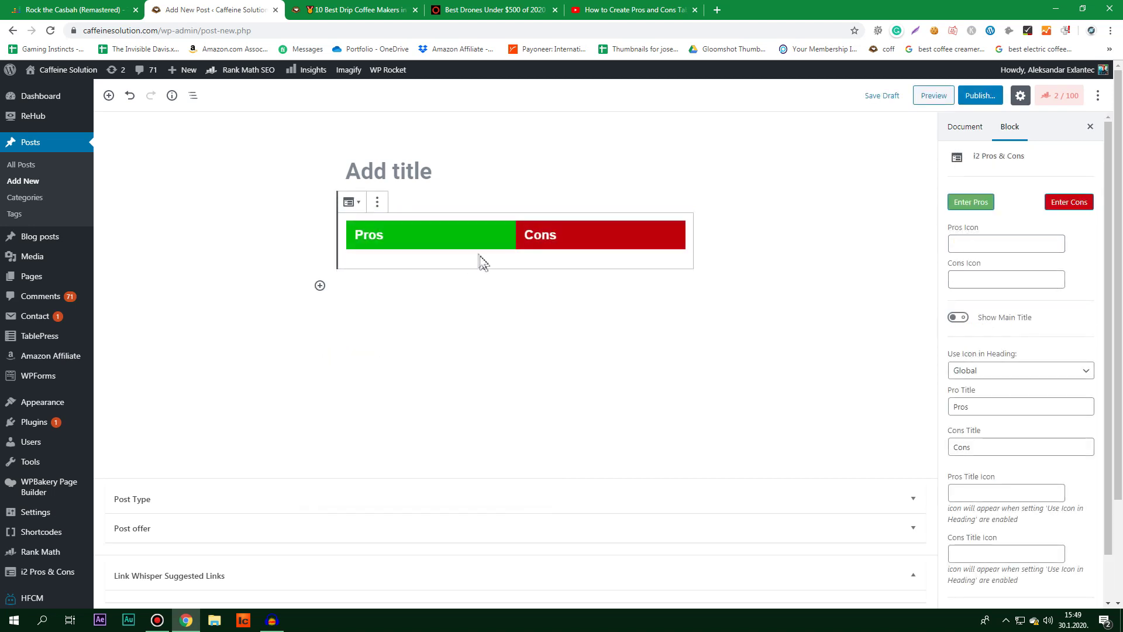
left_click(998, 248)
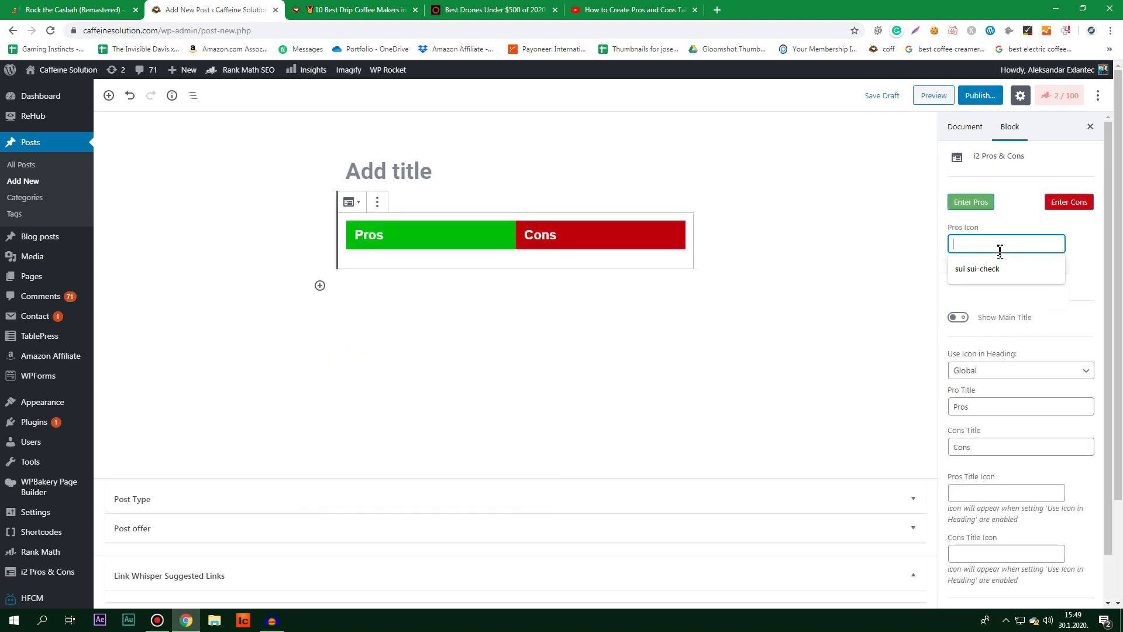
left_click(975, 208)
left_click(591, 230)
left_click(972, 209)
left_click(643, 246)
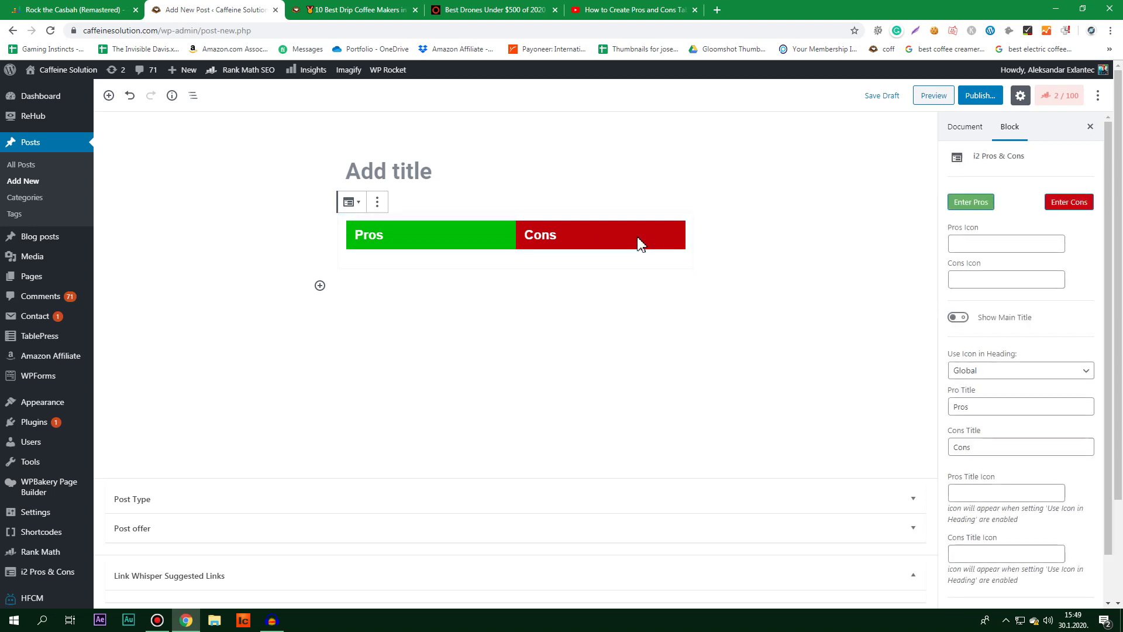
left_click(989, 224)
left_click(588, 260)
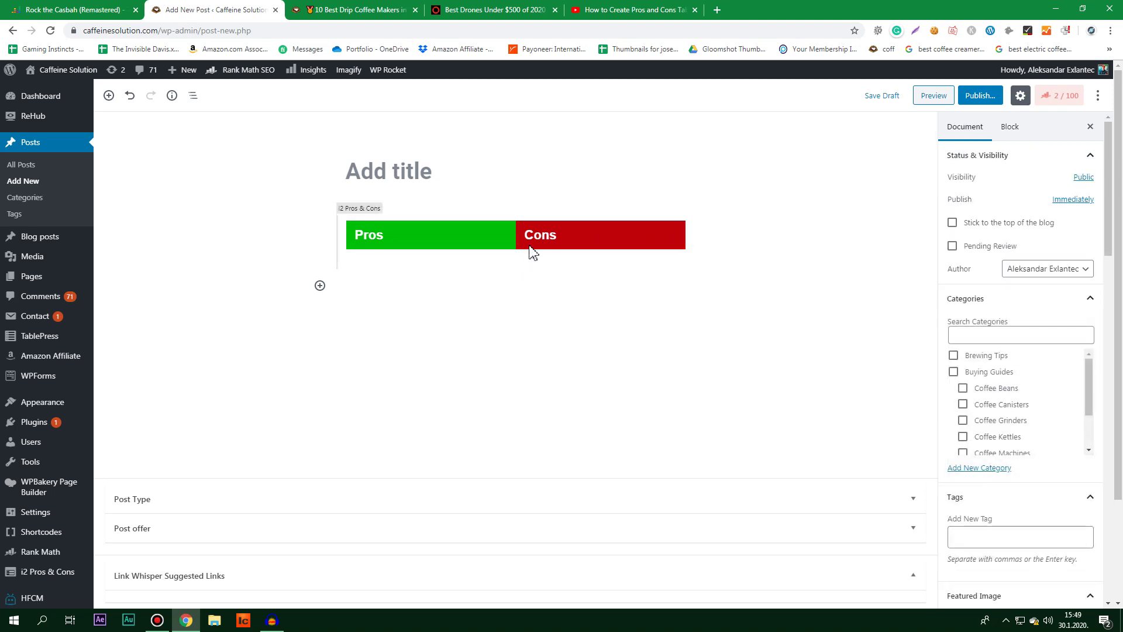
left_click(604, 173)
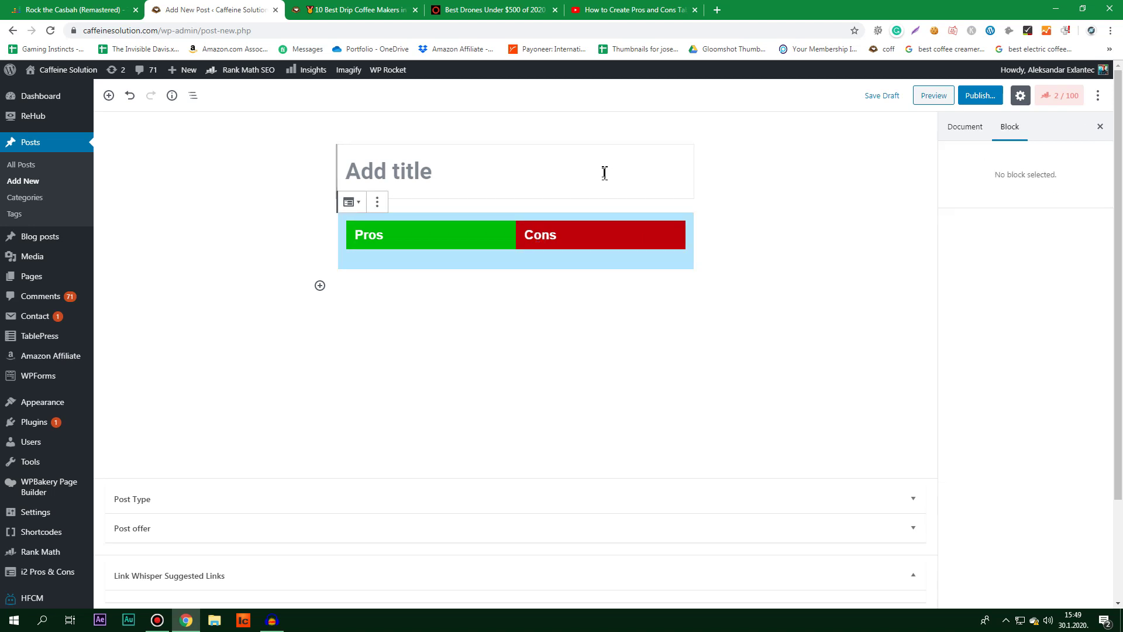
left_click(392, 277)
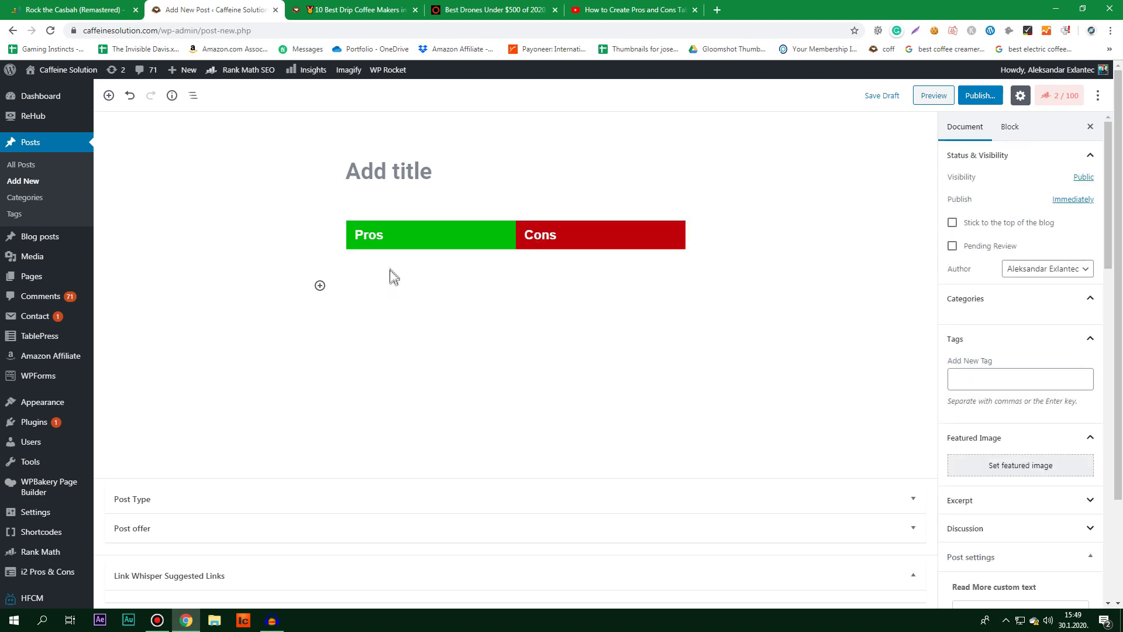
left_click(389, 286)
left_click(414, 234)
left_click(387, 221)
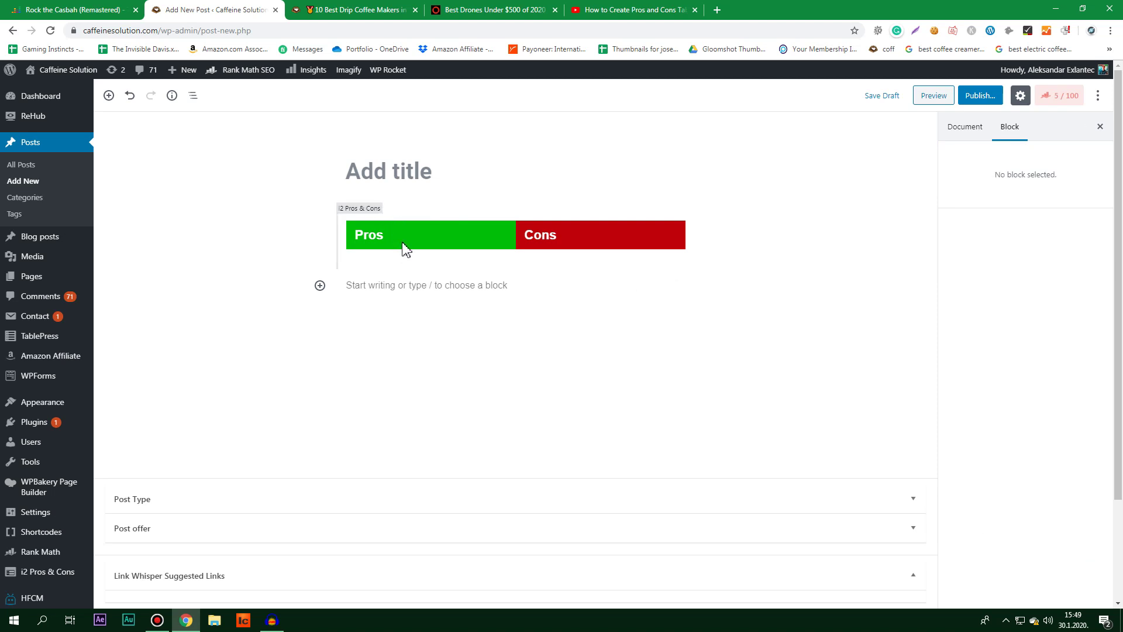
Step: Delete the i2 Pros & Cons block and clear the post body
key("ctrl+a")
left_click(433, 239)
left_click_drag(409, 240, 385, 231)
left_click(388, 283)
key("Delete")
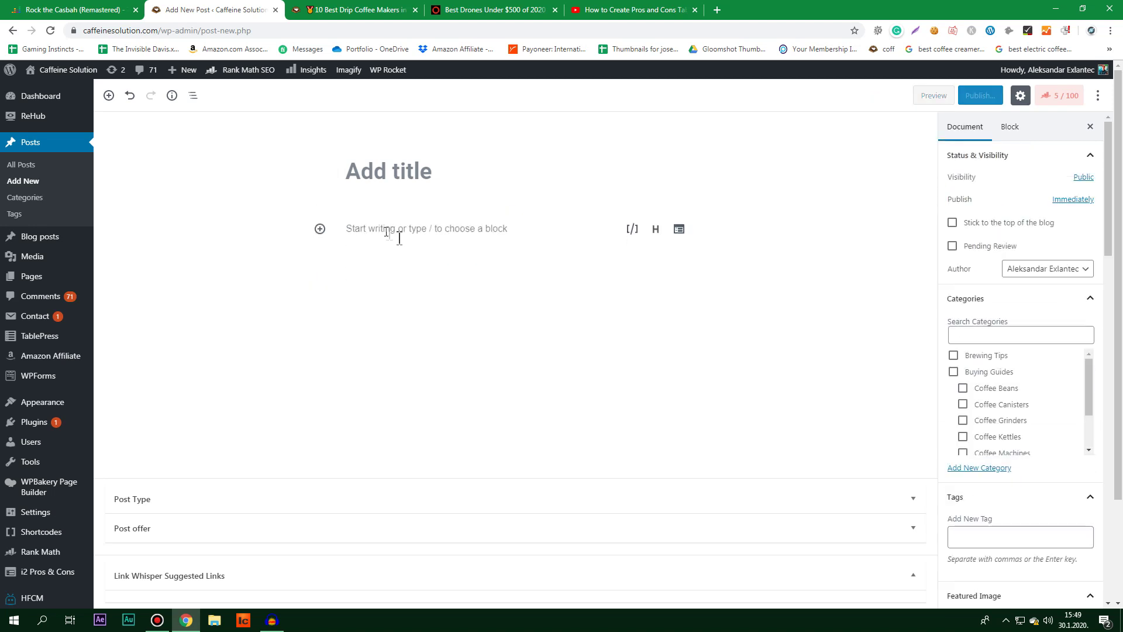
Step: Add a fresh i2 Pros & Cons block to the empty post body, finding it with "i2"
left_click(319, 229)
scroll(421, 427, "down", 1)
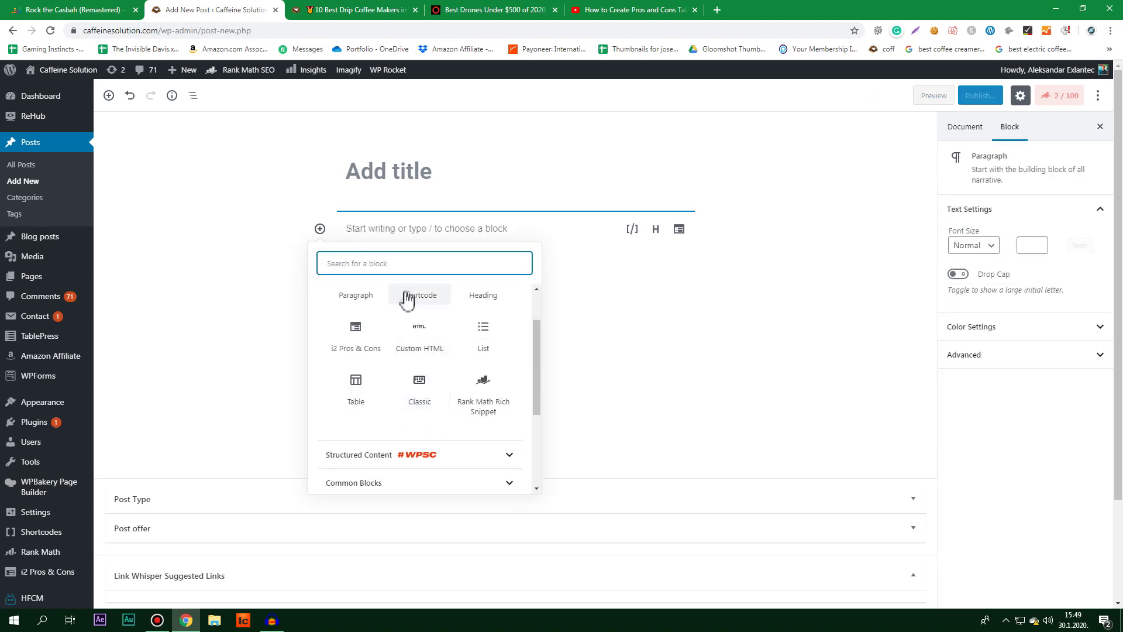
type("i2")
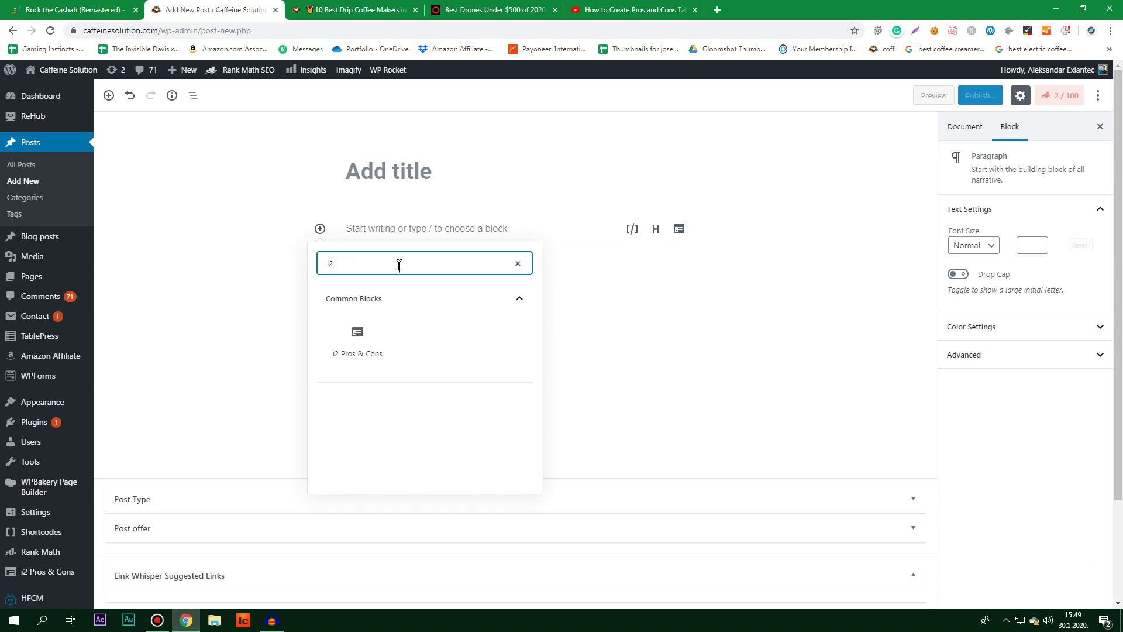
left_click(338, 338)
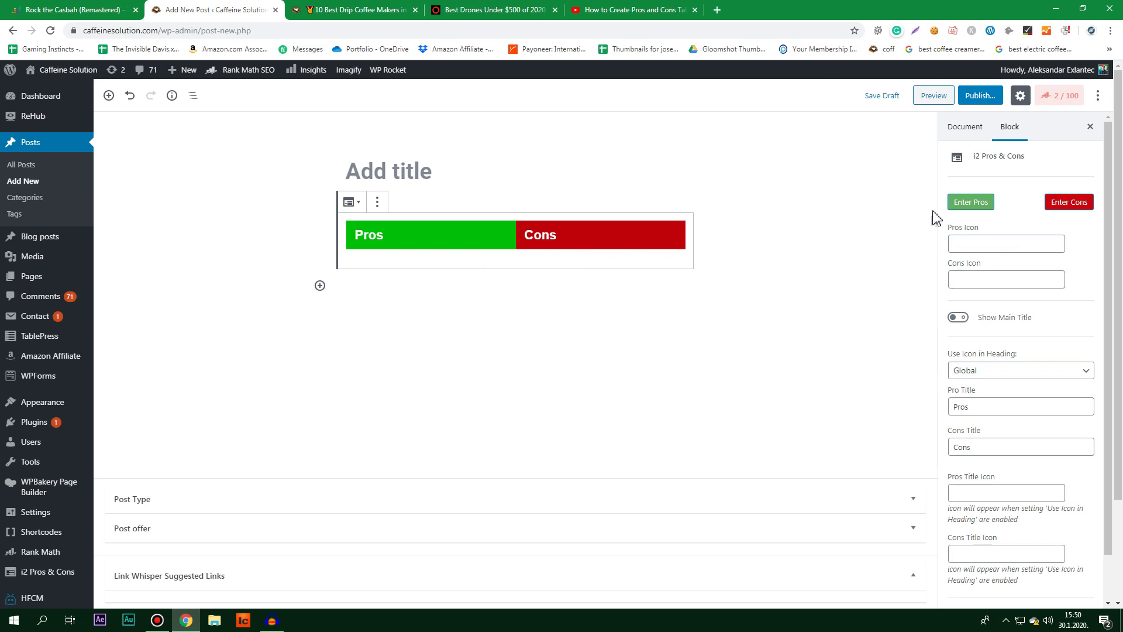
Step: Enter five pros in the block, one per line: awdawd, dawdawdaw, awddaw, adawdawdawdwadawdwadwa and adawdawda
left_click(959, 205)
type("adawdaw")
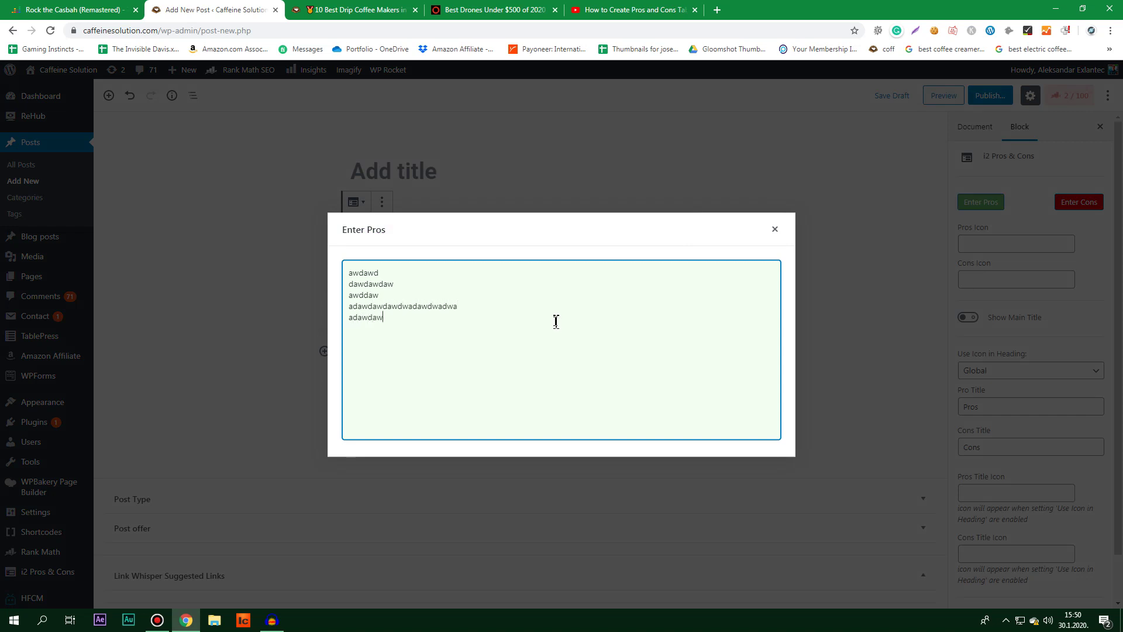
left_click(773, 234)
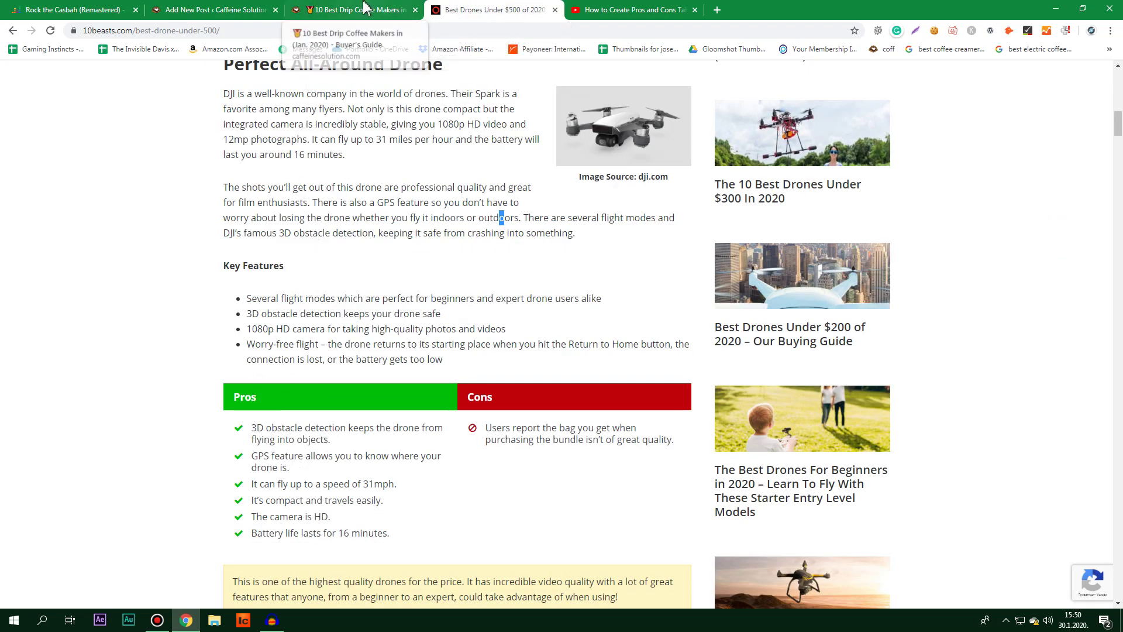
Step: Return to the new post and enter five cons in the block, one per line: awdawd, wad, awd, awd and awda
left_click(332, 7)
left_click(228, 9)
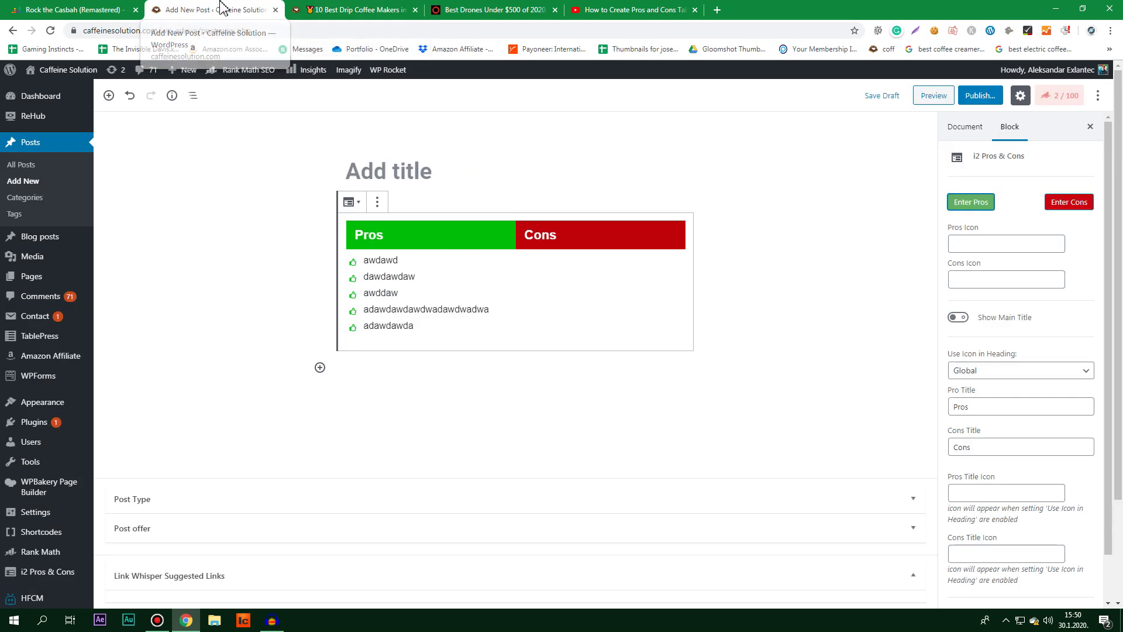
left_click(1079, 203)
left_click(533, 326)
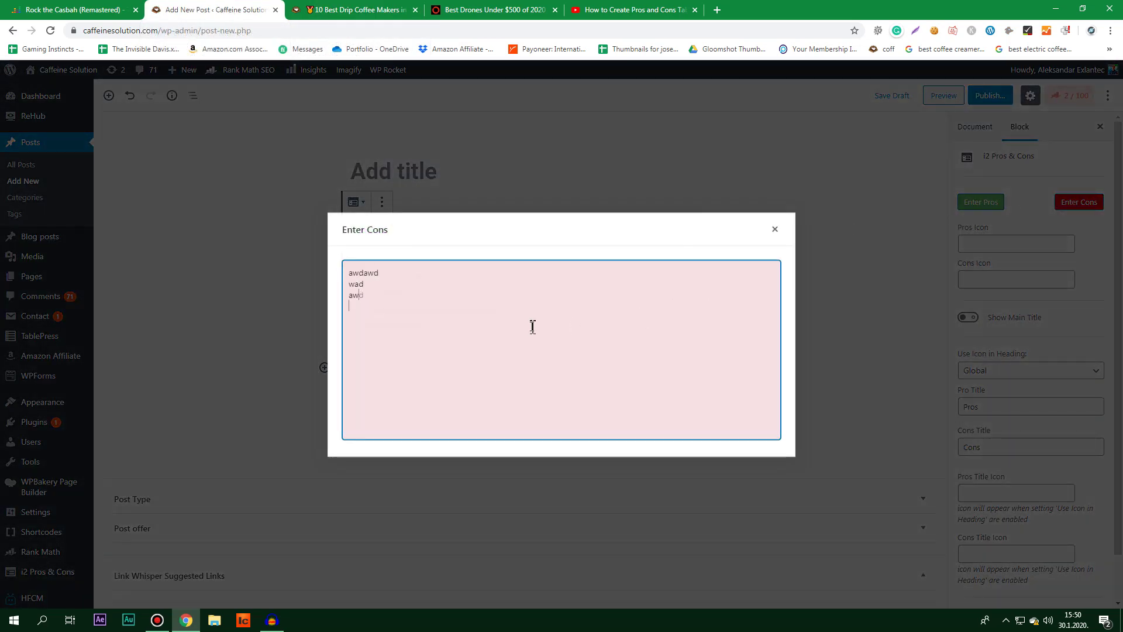
left_click(814, 250)
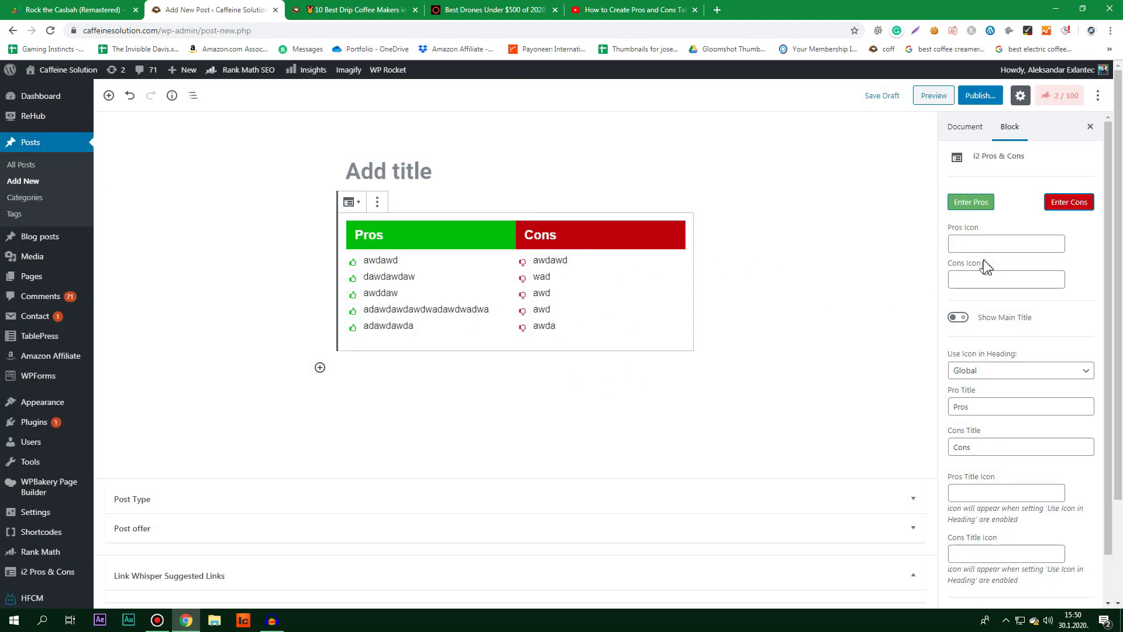
Step: Set the block's pros icon to fa fa-check
left_click(987, 242)
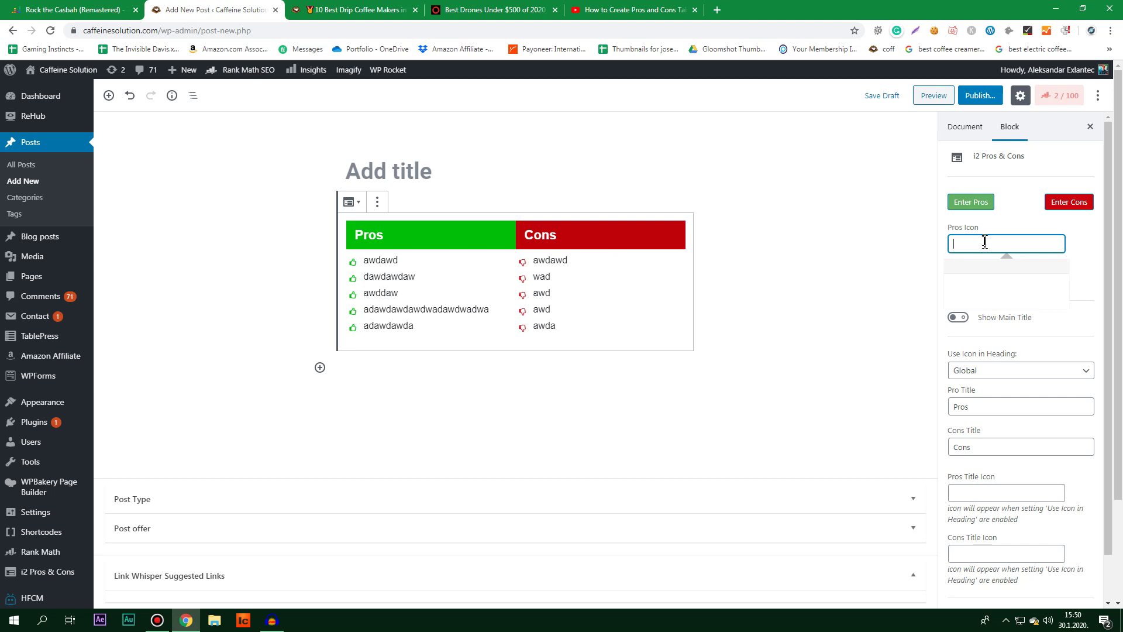
type("che")
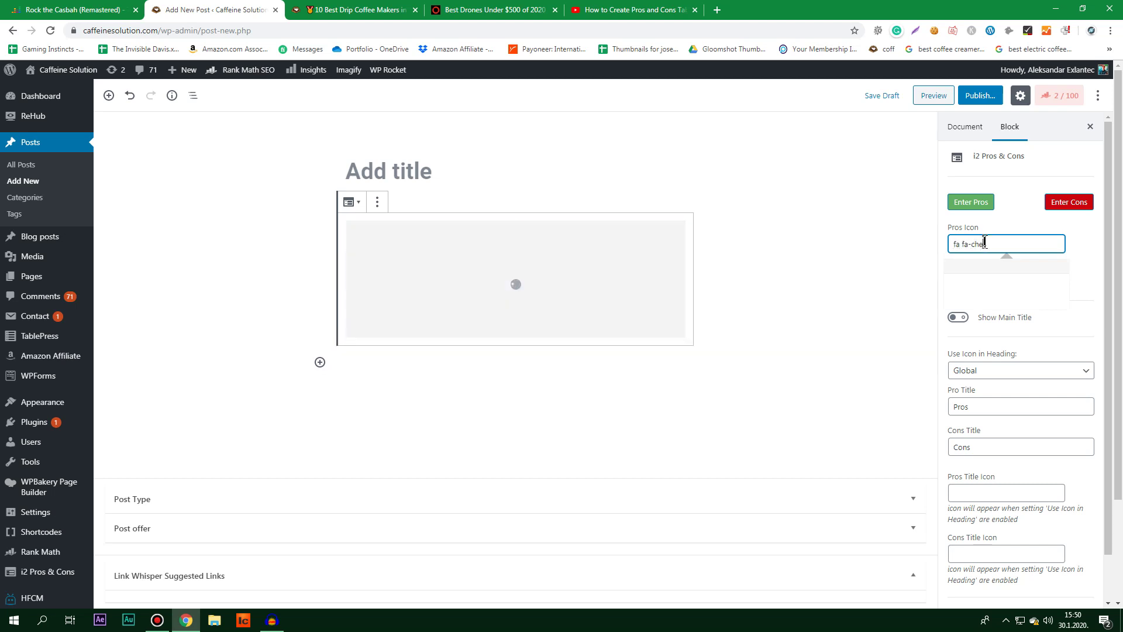
type("ck")
left_click(544, 240)
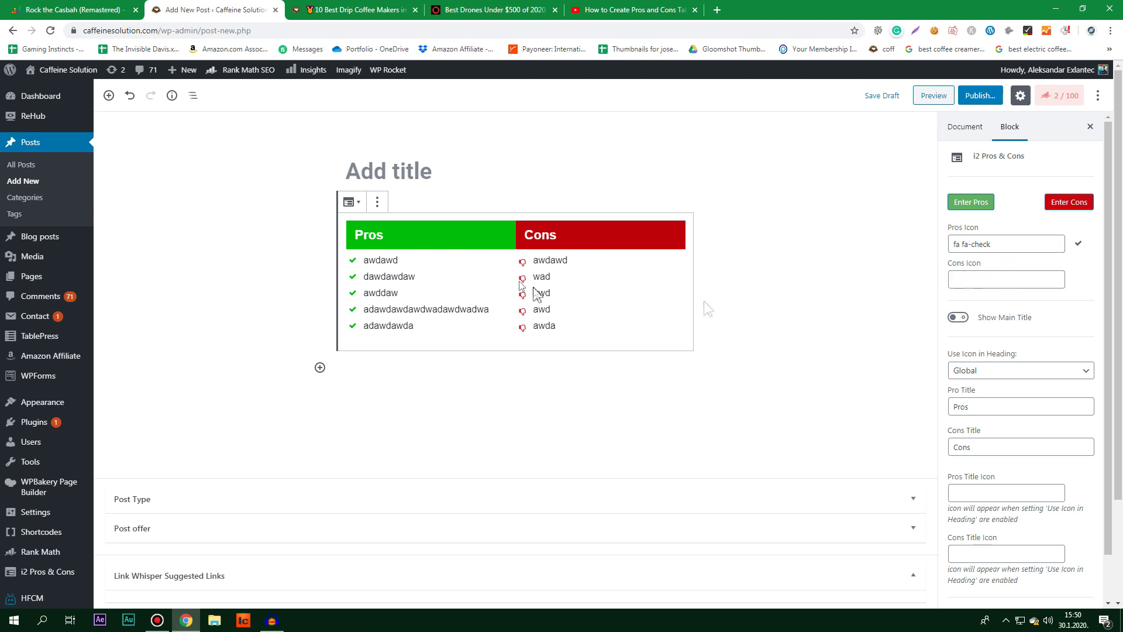
Step: Set the block's cons icon to fa fa-ban
left_click(1032, 281)
type("fa-")
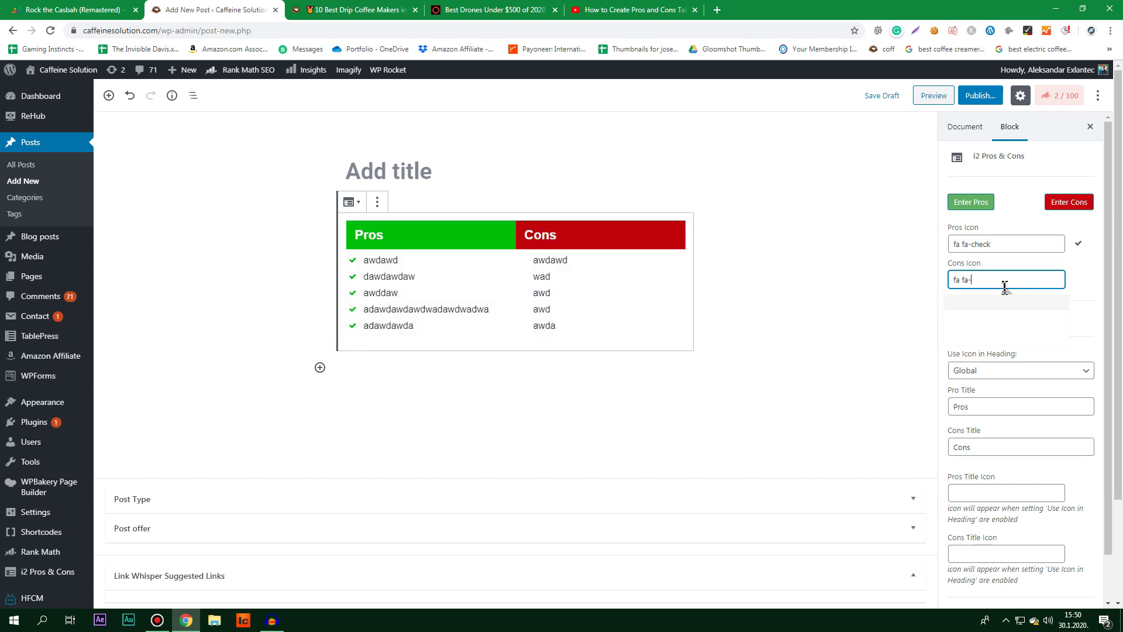
type("ban")
left_click(552, 301)
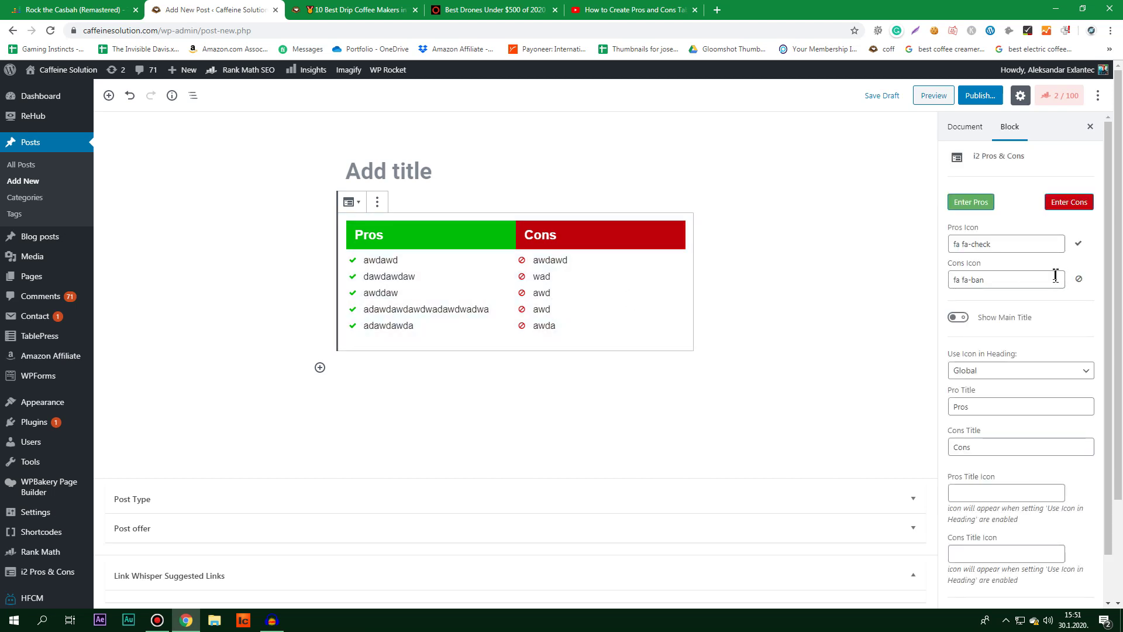
left_click(451, 234)
left_click(377, 202)
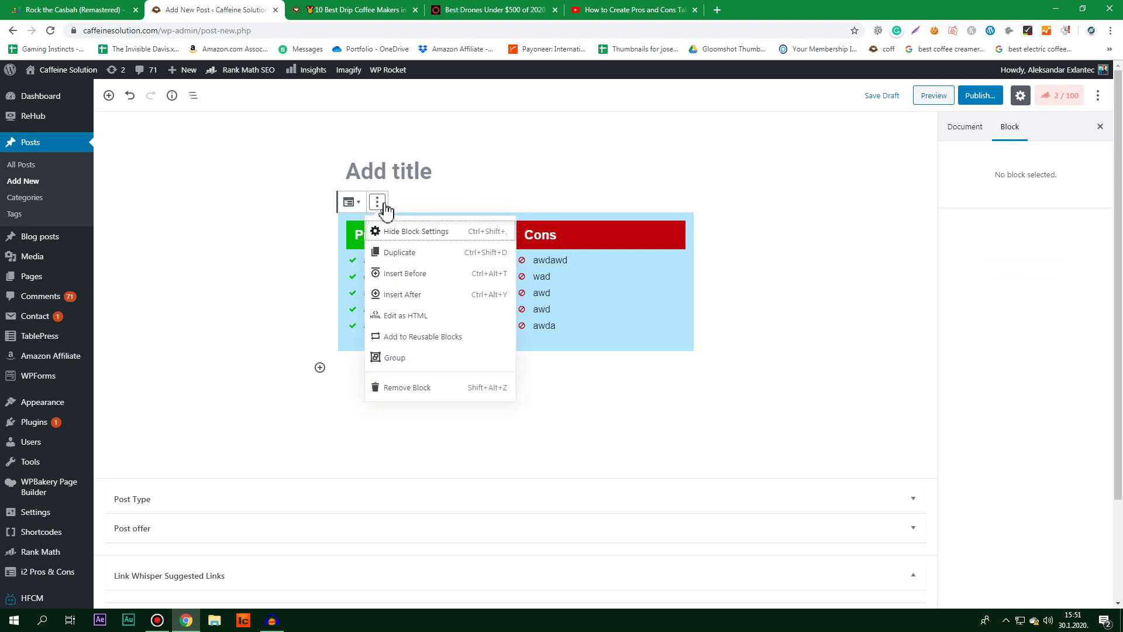
left_click(435, 392)
left_click(638, 290)
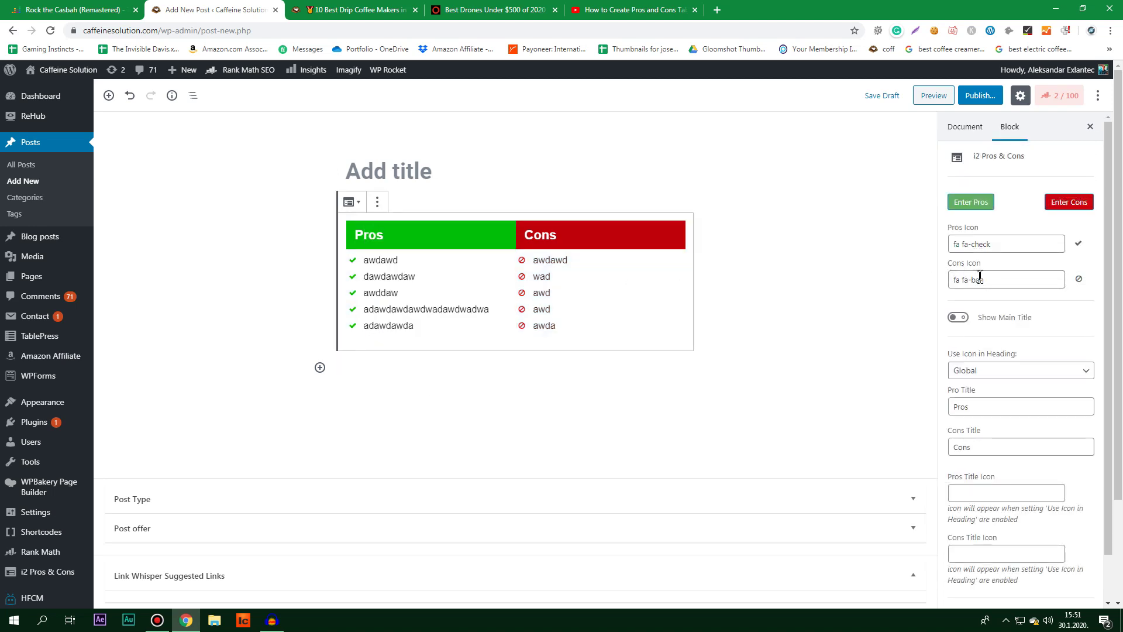
Step: Publish the untitled post with private visibility and open the published post
left_click(983, 97)
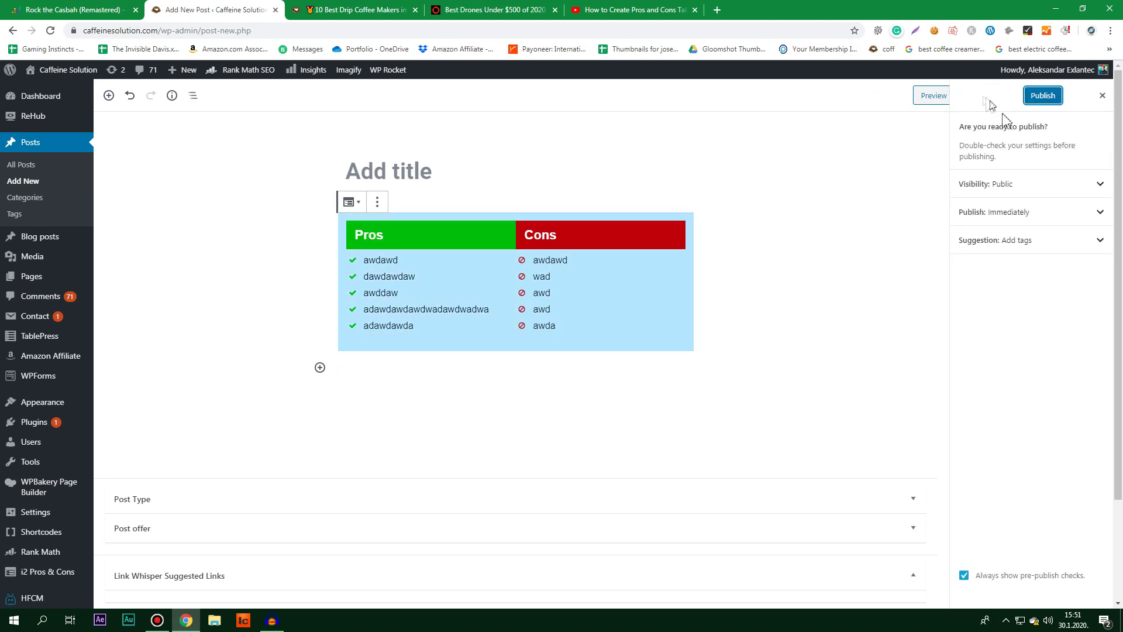
left_click(1005, 186)
left_click(993, 240)
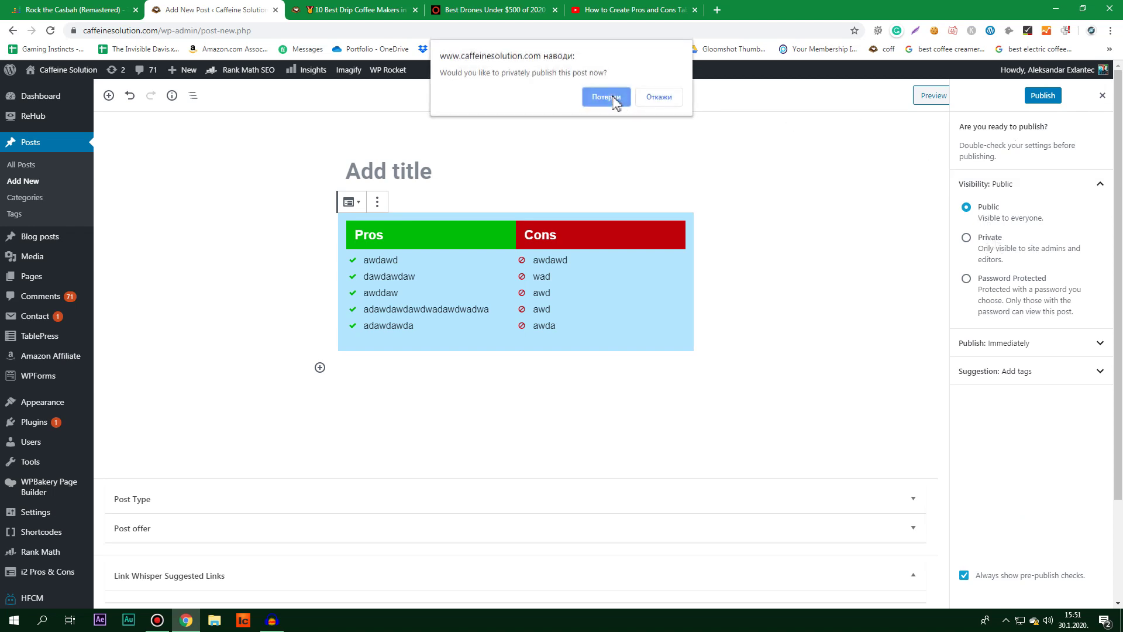
left_click(614, 100)
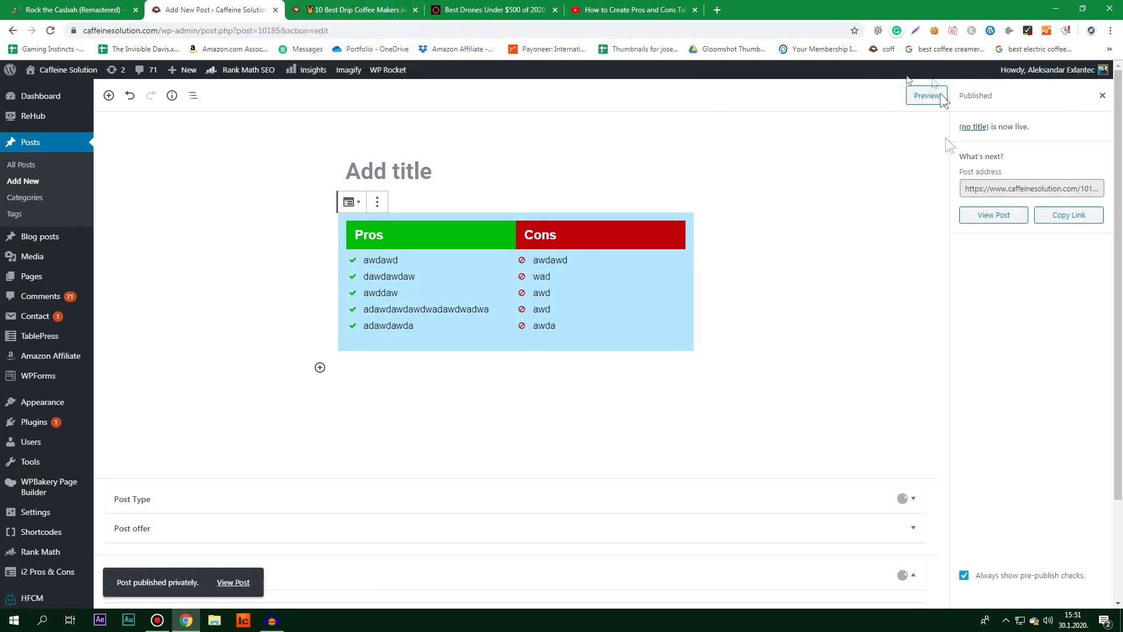
left_click(984, 220)
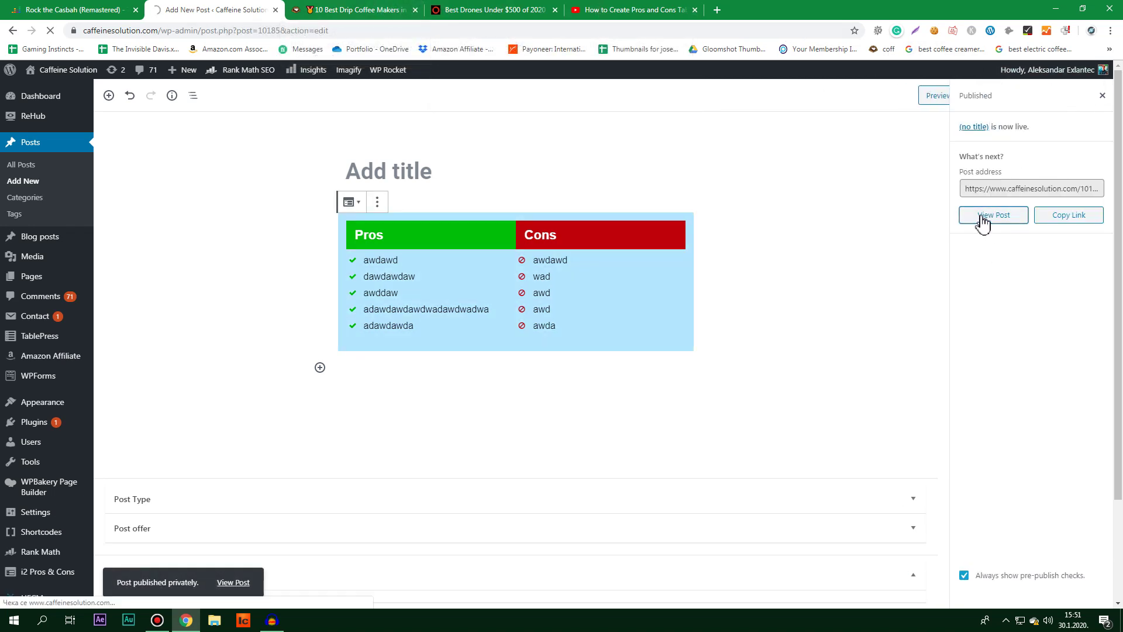
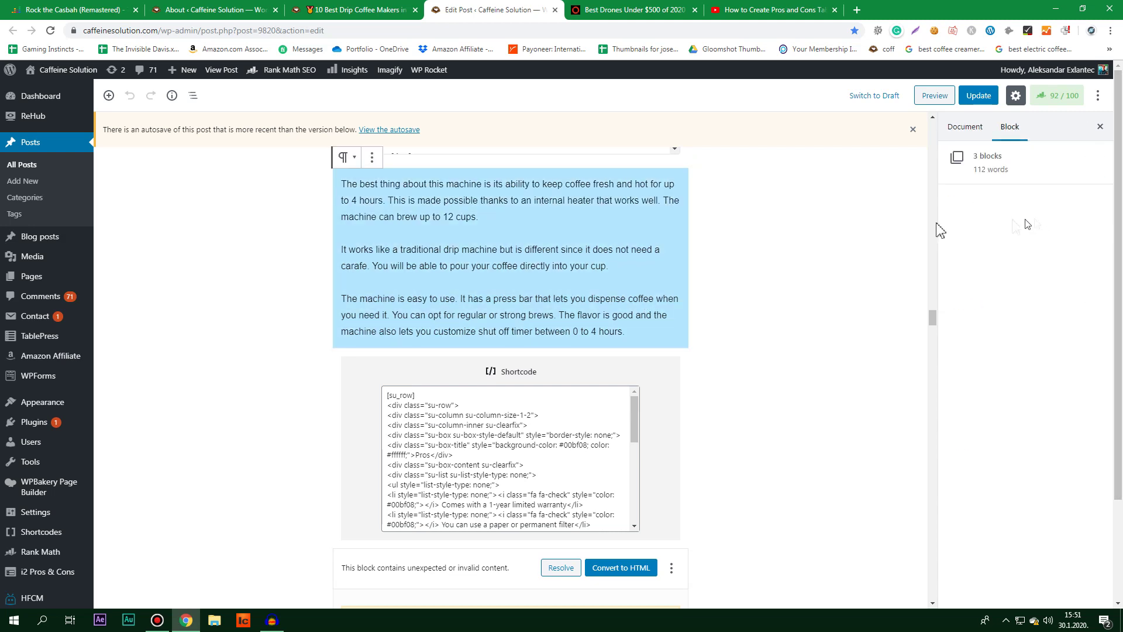
left_click(567, 257, "shift")
key("shift+Up")
key("shift+Up")
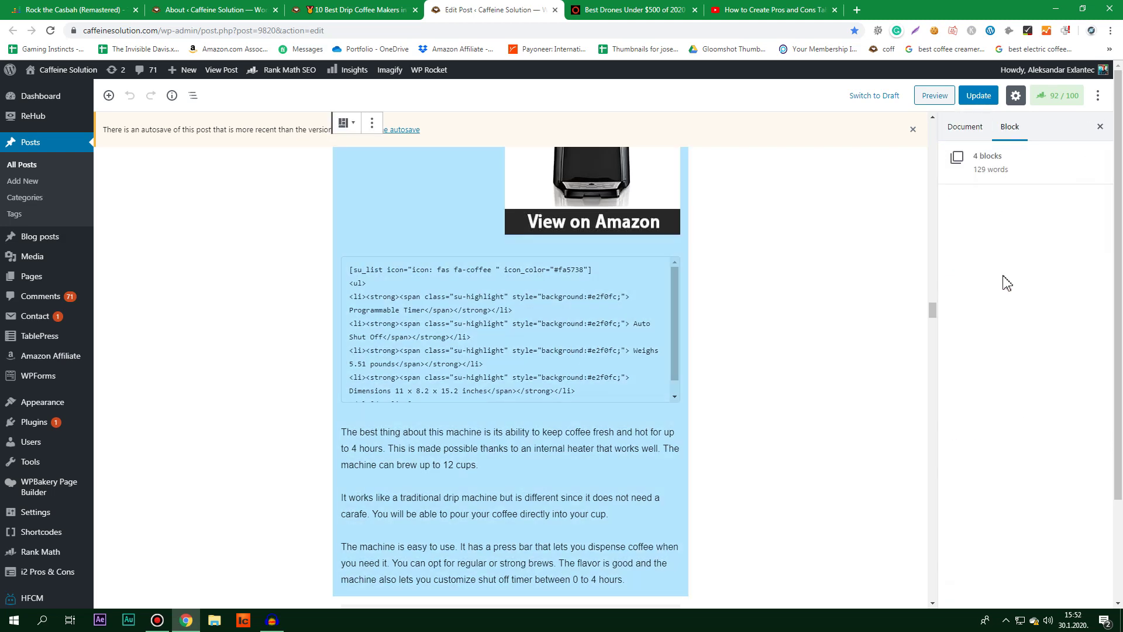
left_click(757, 295)
key("shift+Down")
key("shift+Down")
key("shift+Down")
key("shift+Down")
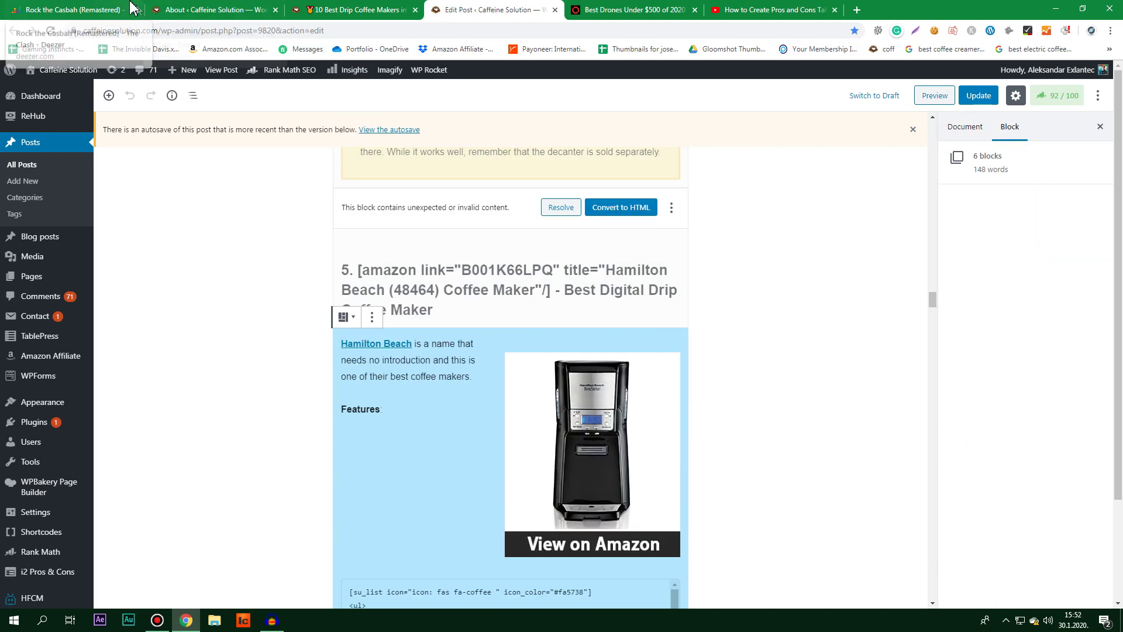
Step: Find the i2 Pros & Cons plugin among the installed plugins with "i2" and deactivate it
left_click(180, 7)
left_click(55, 351)
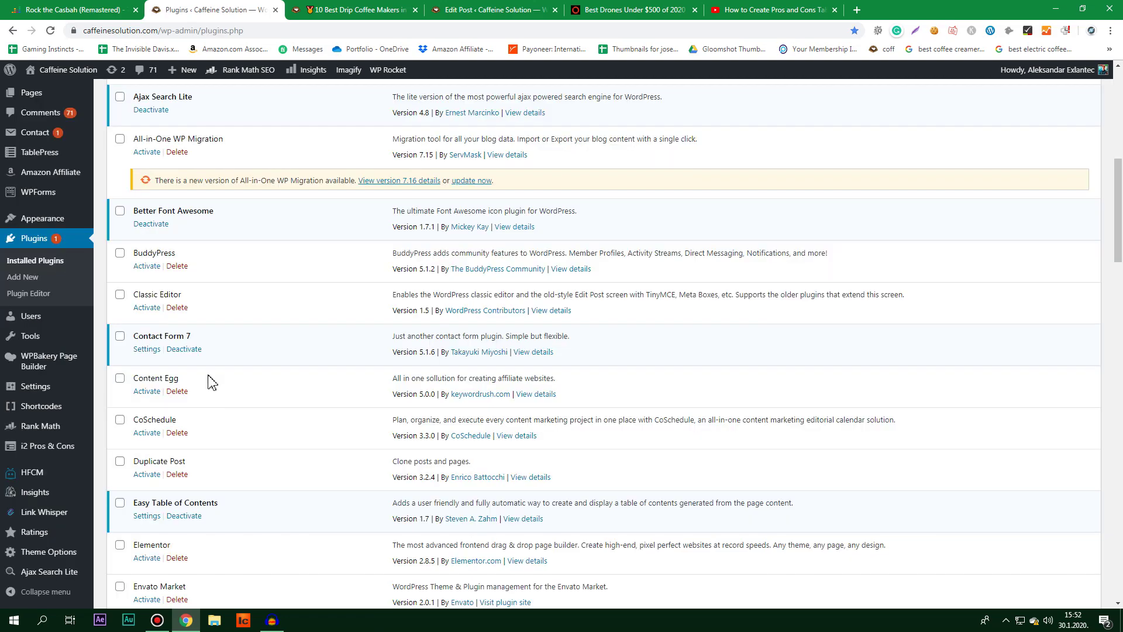
scroll(211, 381, "down", 15)
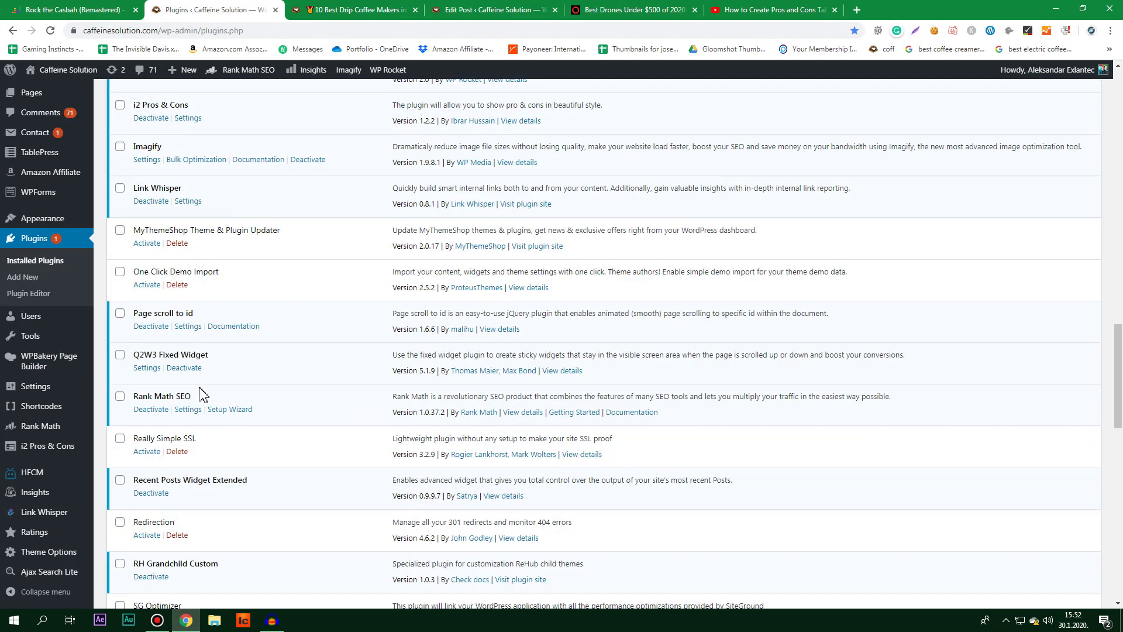
key("ctrl+f")
type("i2")
left_click(150, 339)
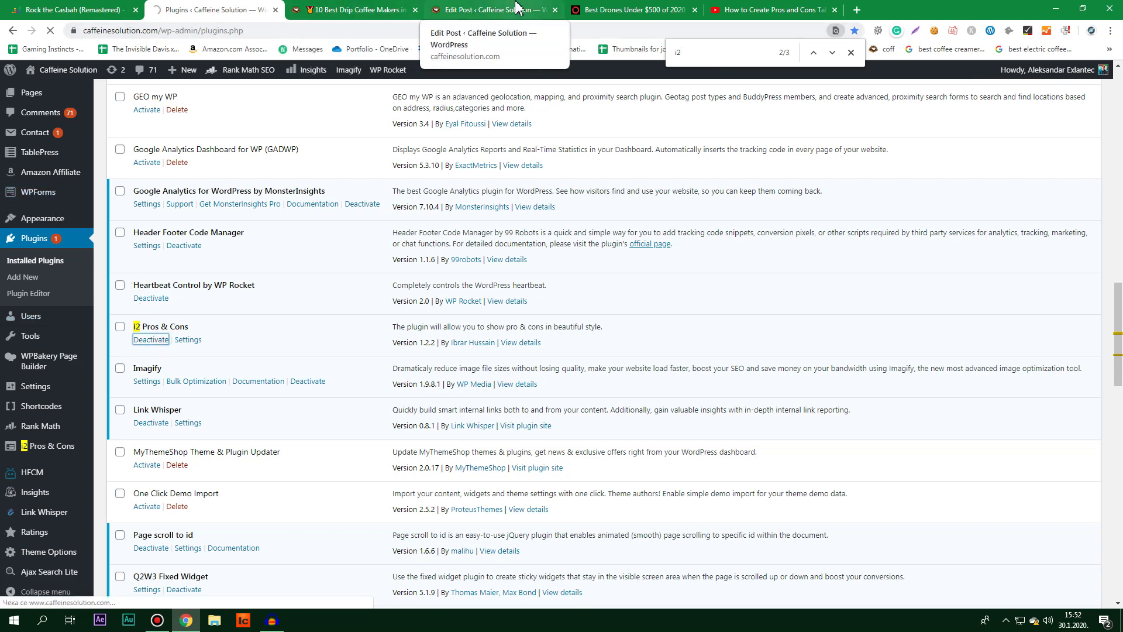
Step: Return to the drip coffee makers post editor and clear the site's WP Rocket cache
left_click(515, 7)
mouse_move(430, 70)
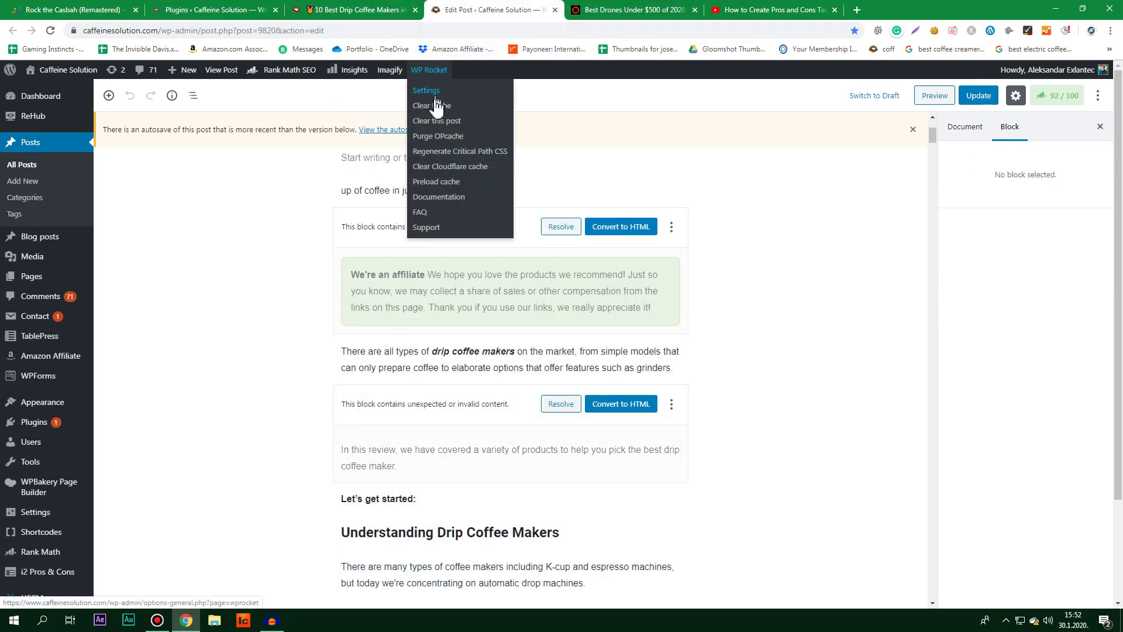
left_click(436, 105)
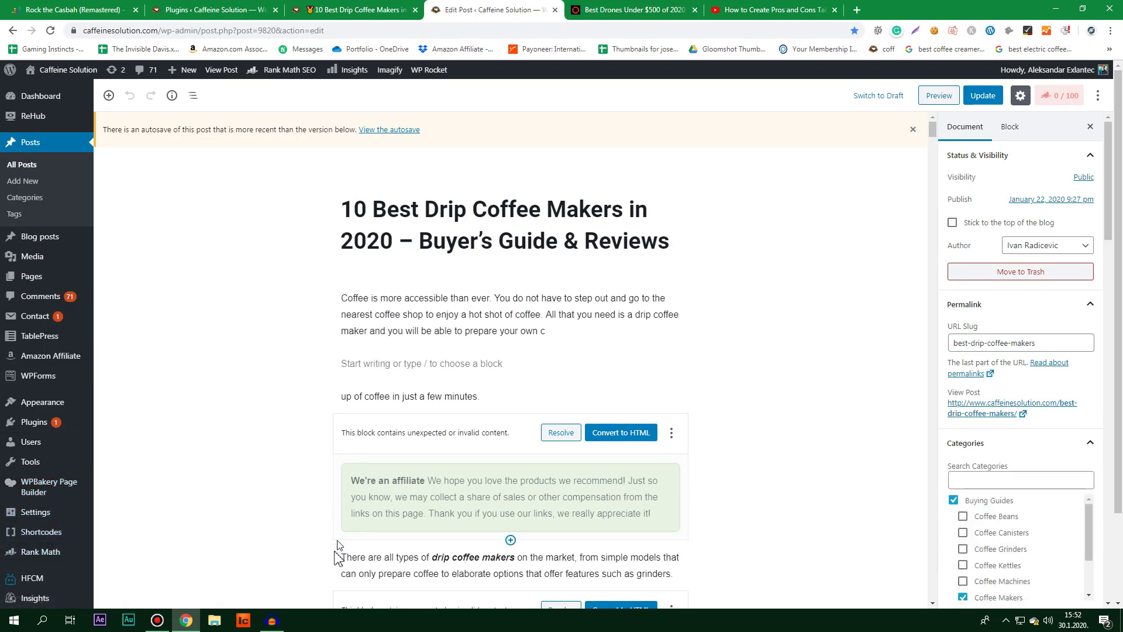
Step: Inspect the intro paragraphs' block settings and the document settings of the drip coffee makers post
left_click(447, 308)
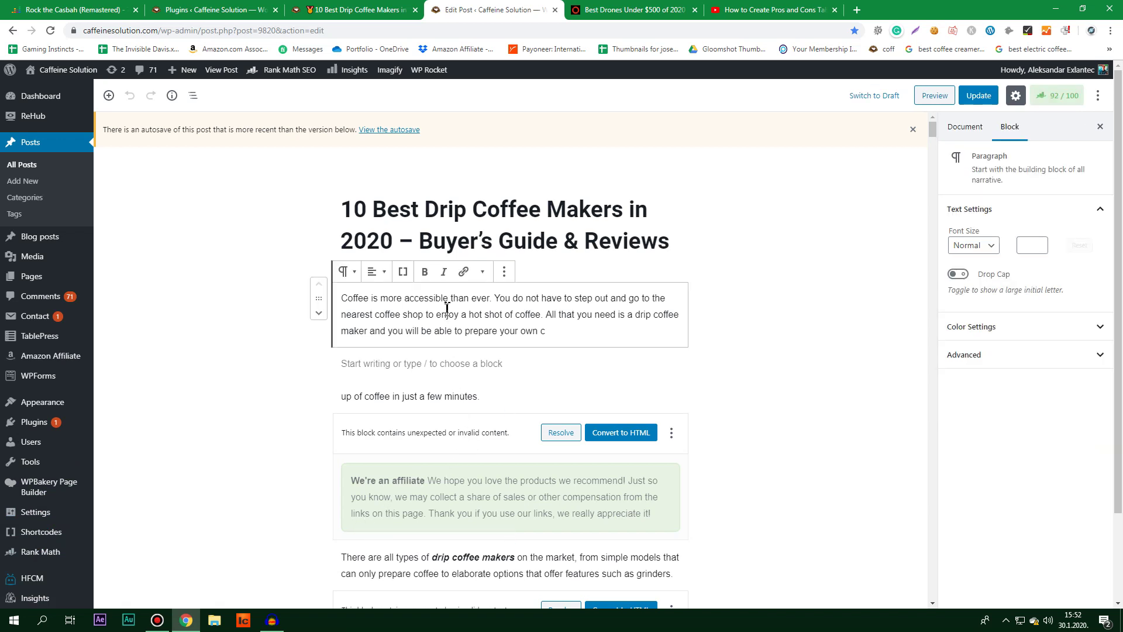
left_click(446, 396)
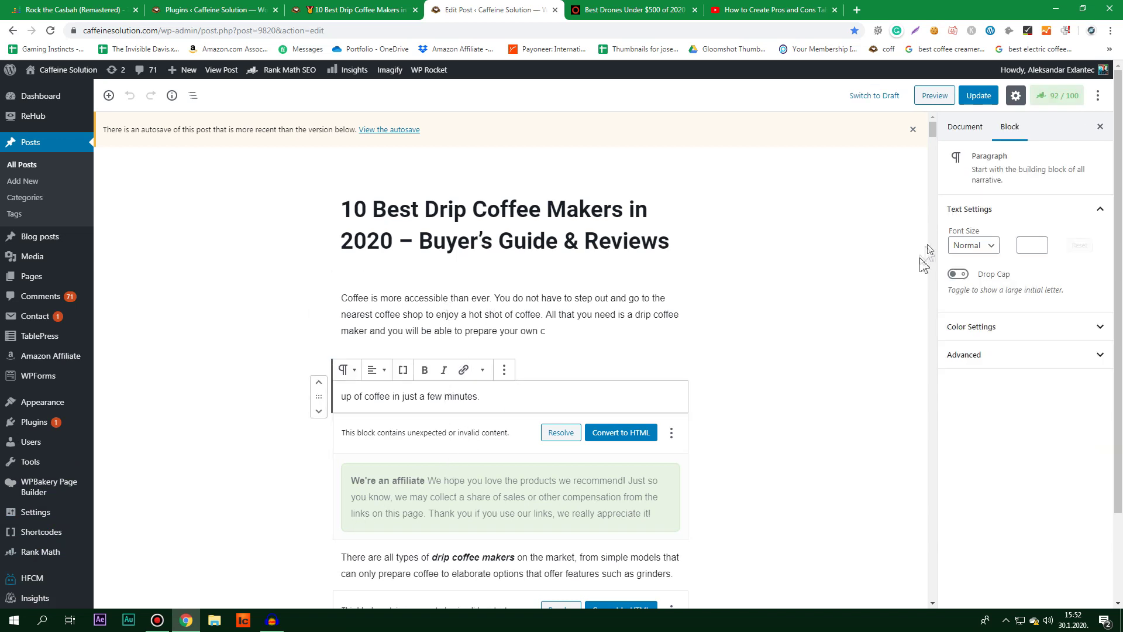
left_click(964, 127)
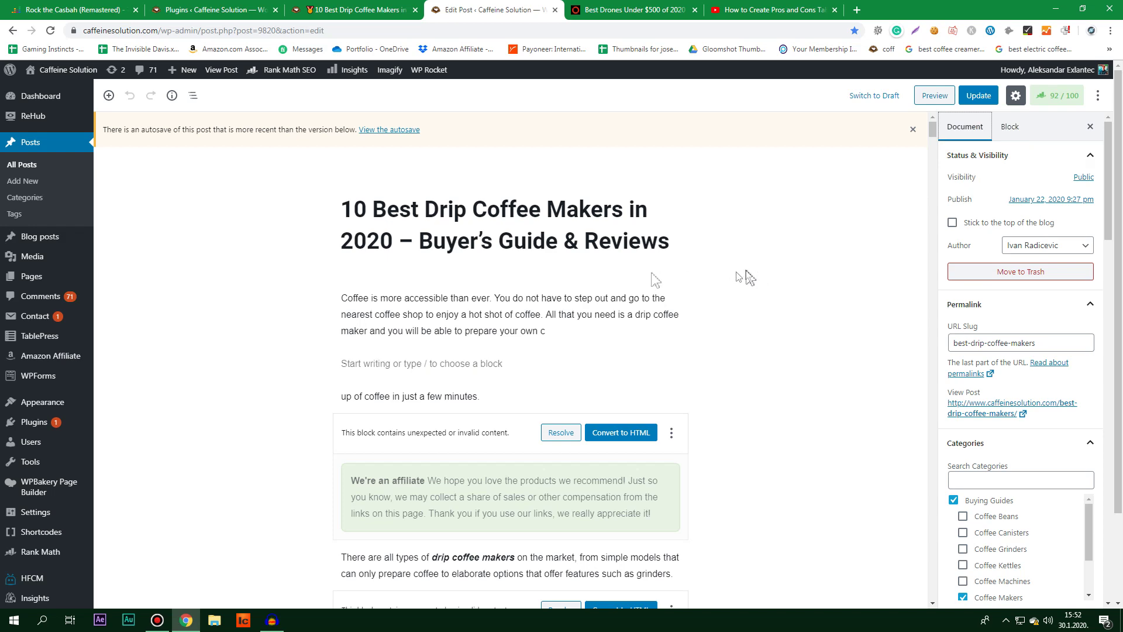
left_click(609, 310)
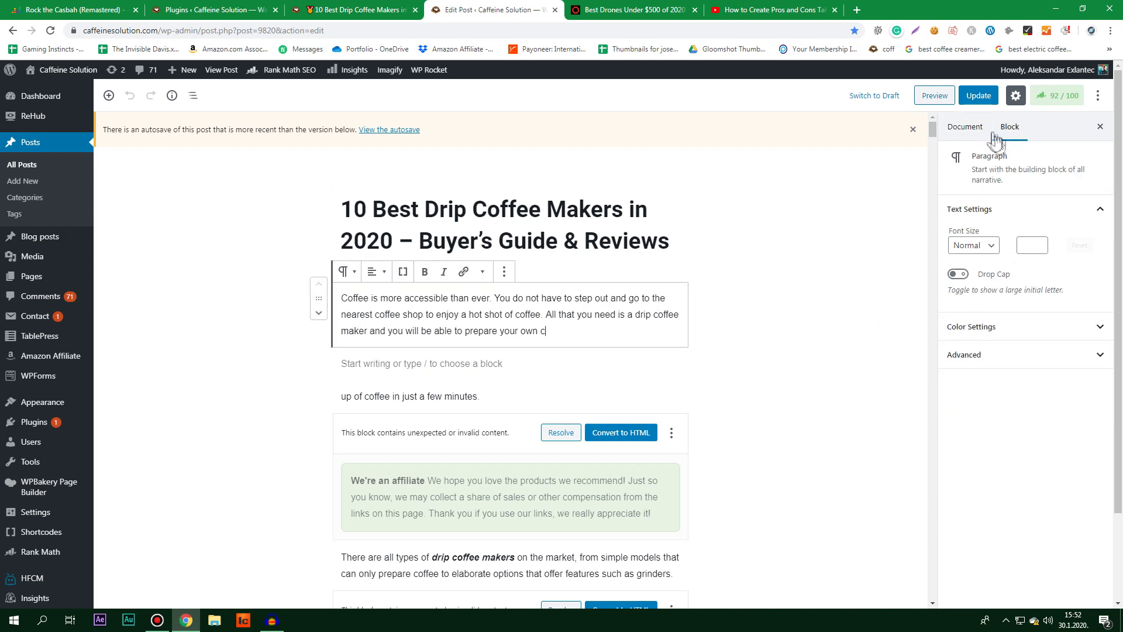
left_click(965, 127)
scroll(1015, 293, "down", 5)
scroll(1017, 351, "up", 5)
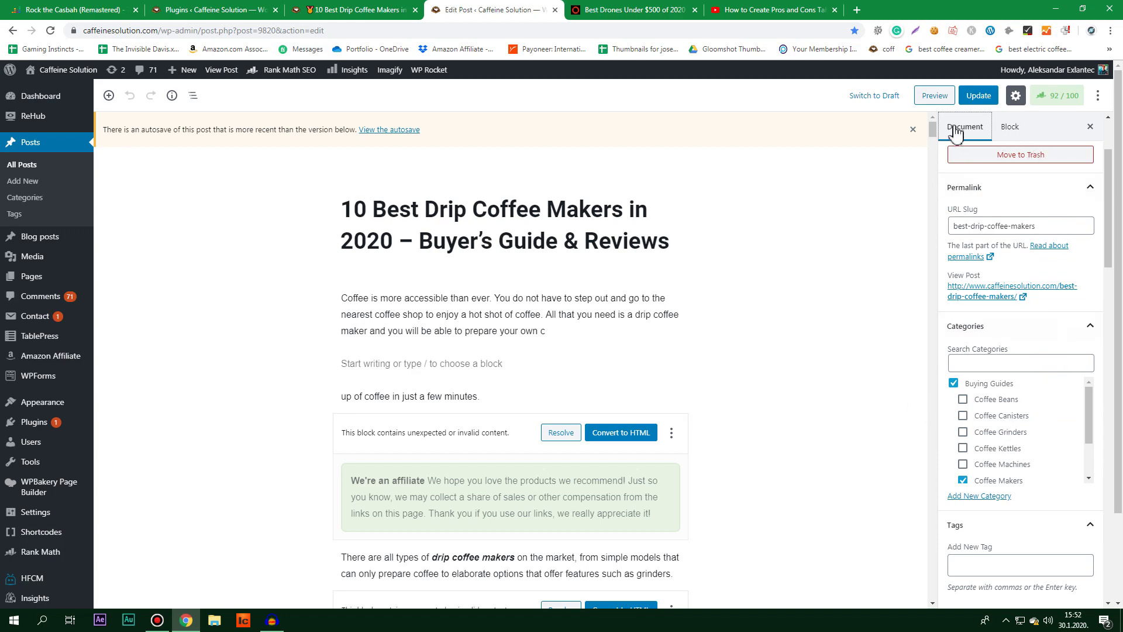
Step: Examine the custom HTML and pros and cons shortcode blocks in the coffee maker reviews
scroll(407, 405, "down", 10)
scroll(409, 409, "down", 10)
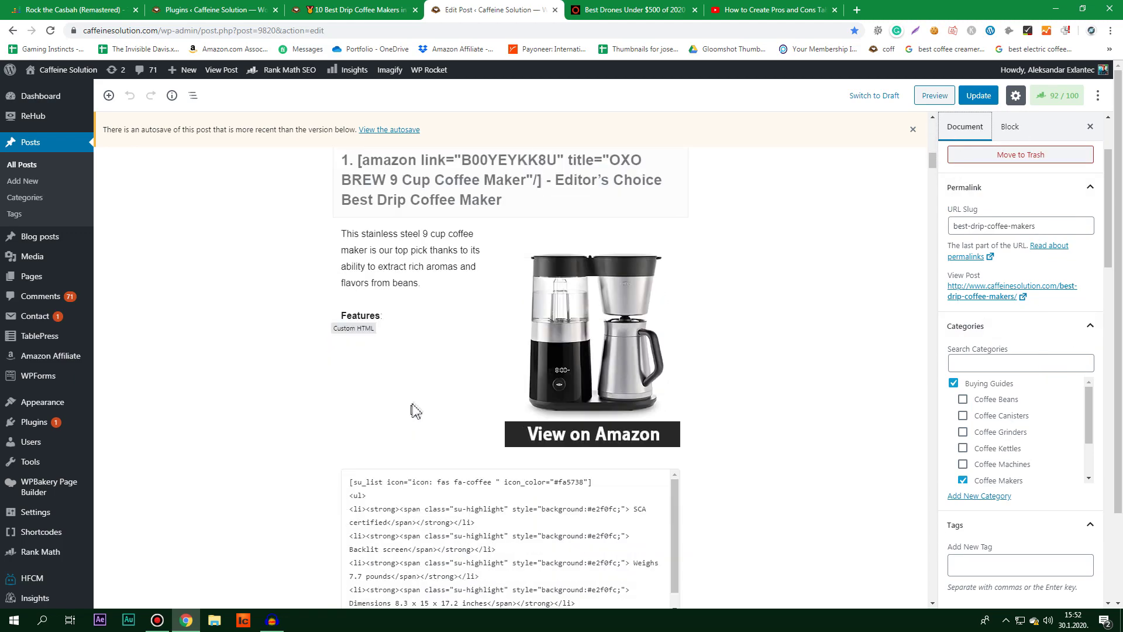
left_click(445, 465)
scroll(414, 436, "down", 4)
scroll(414, 436, "down", 15)
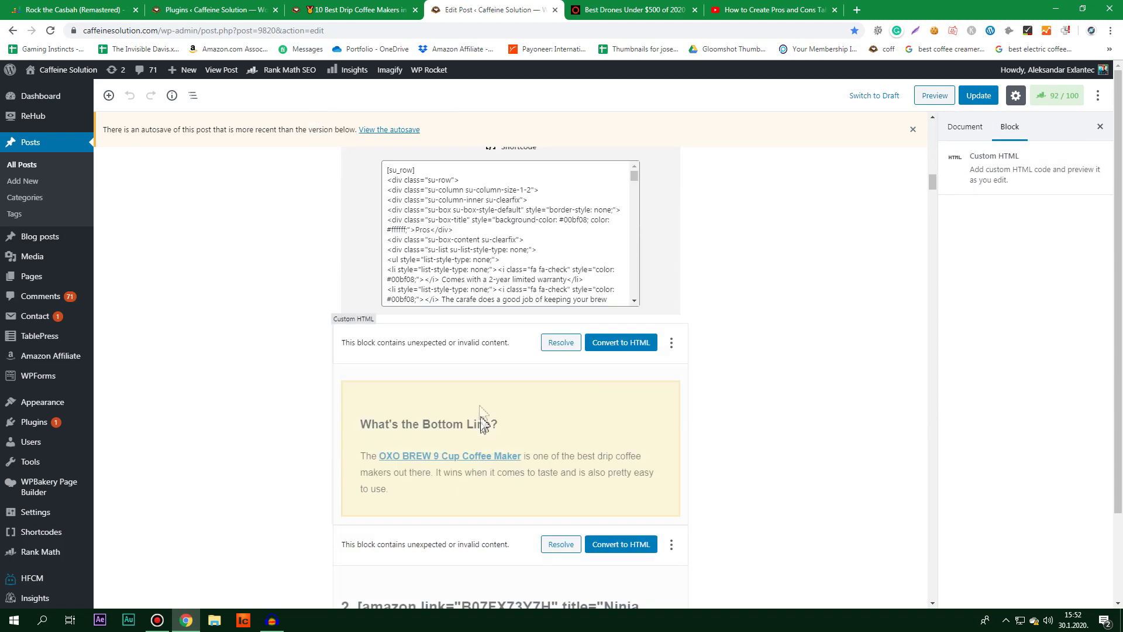
scroll(507, 417, "down", 15)
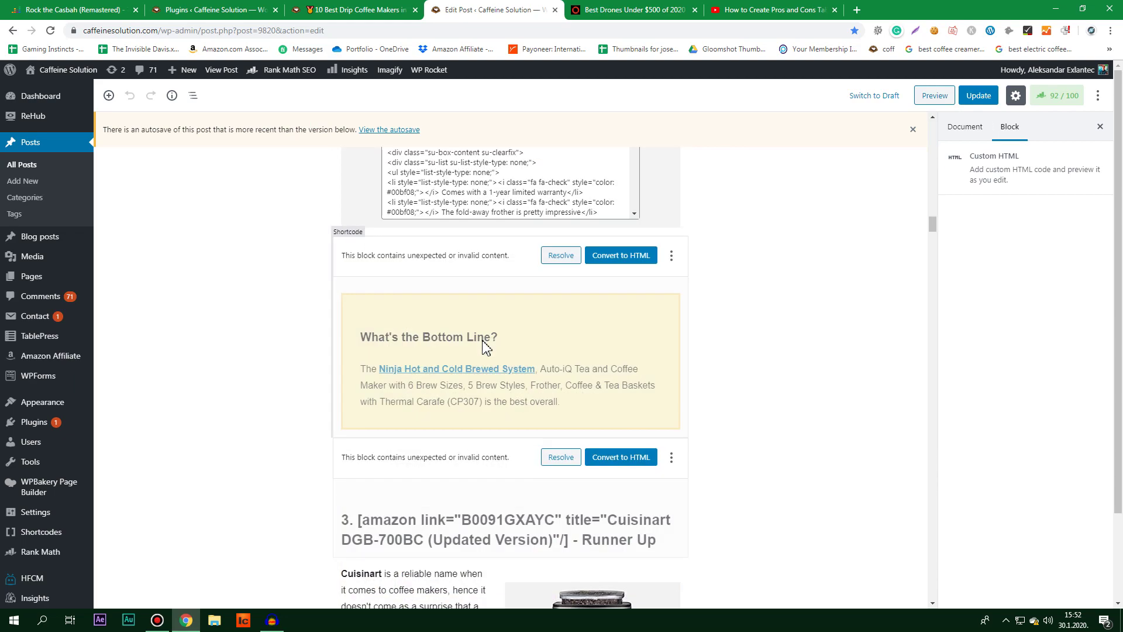
scroll(460, 339, "up", 10)
Step: Review the pros and cons table of the OXO BREW 9 Cup Coffee Maker in the published post
left_click(357, 9)
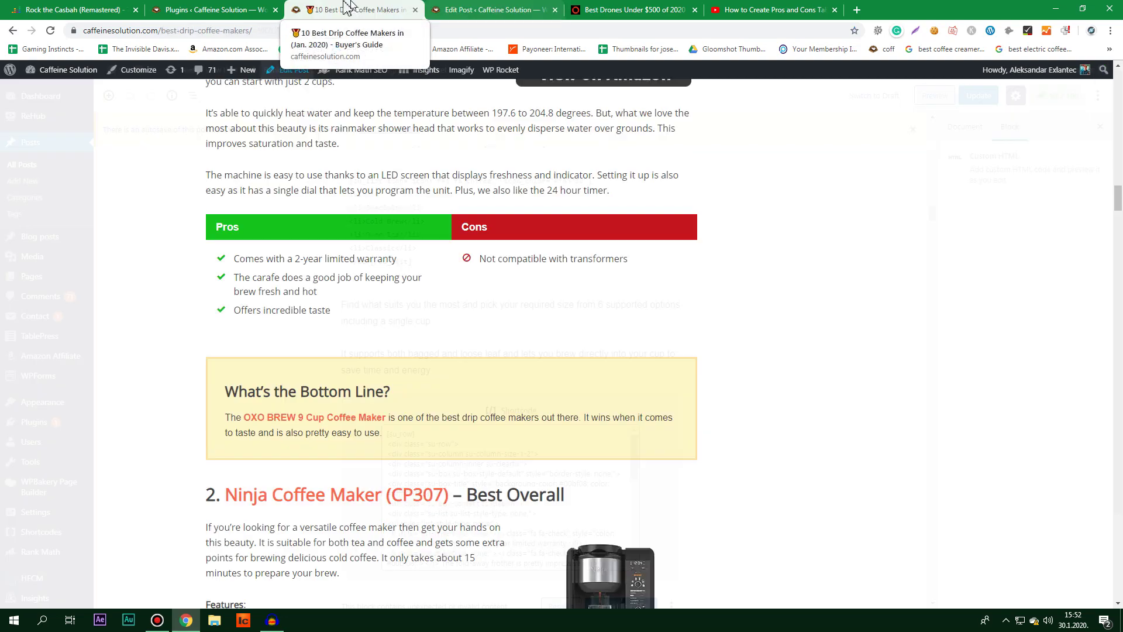
scroll(378, 287, "up", 5)
scroll(379, 299, "up", 5)
scroll(380, 304, "down", 10)
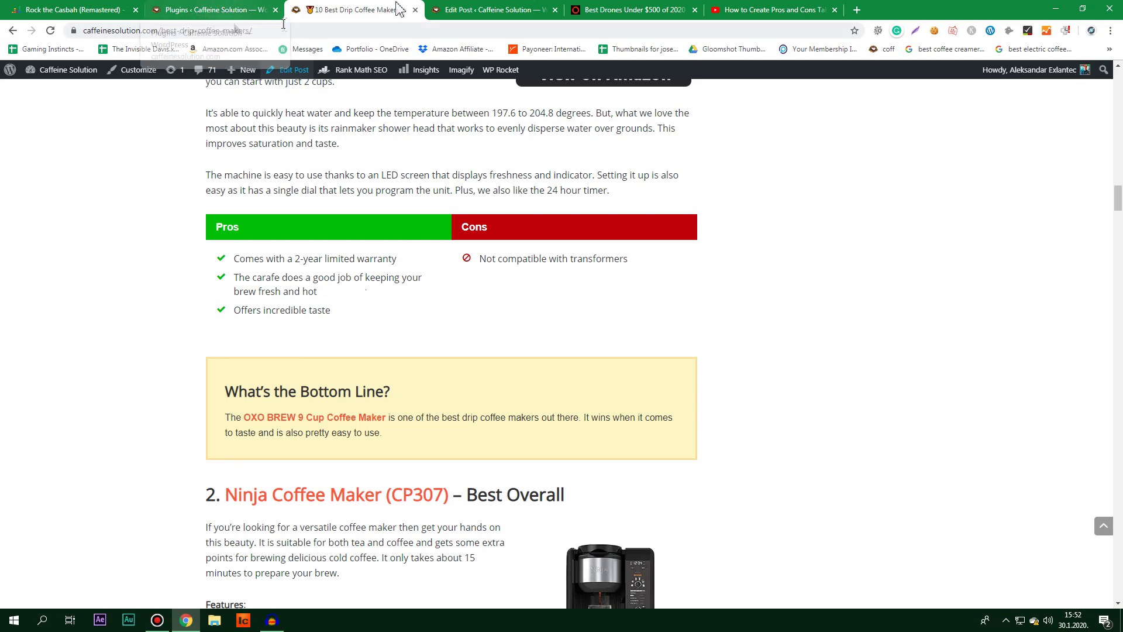
Step: Inspect the Pros heading of the 10beasts drones article in the developer tools and view its pros and cons table in the iPhone X layout
left_click(601, 11)
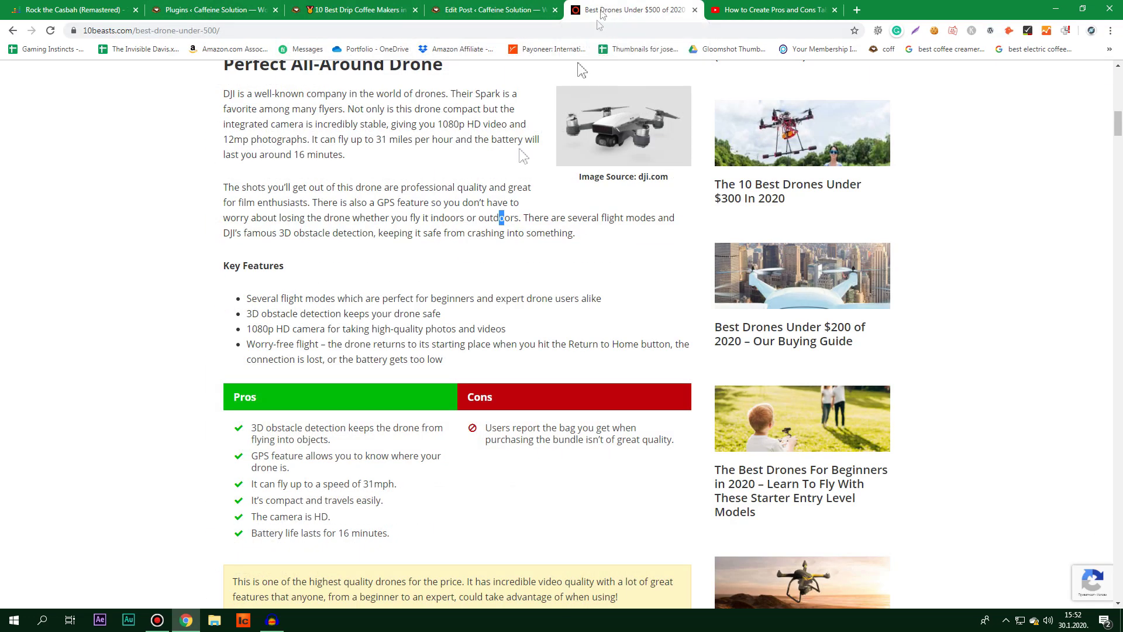
right_click(251, 404)
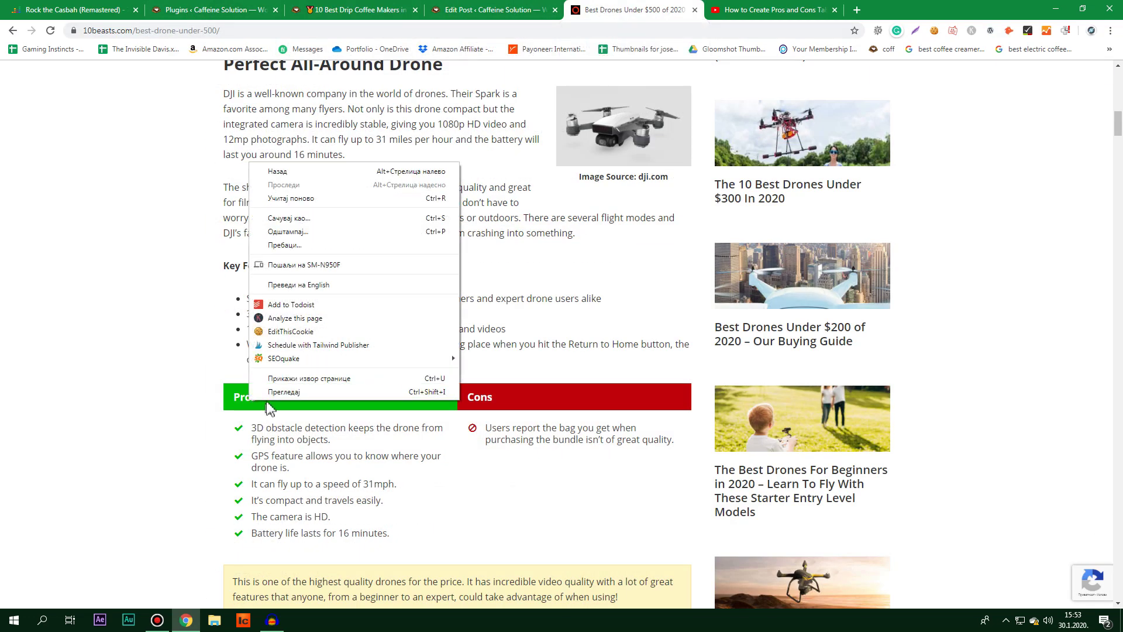
left_click(268, 390)
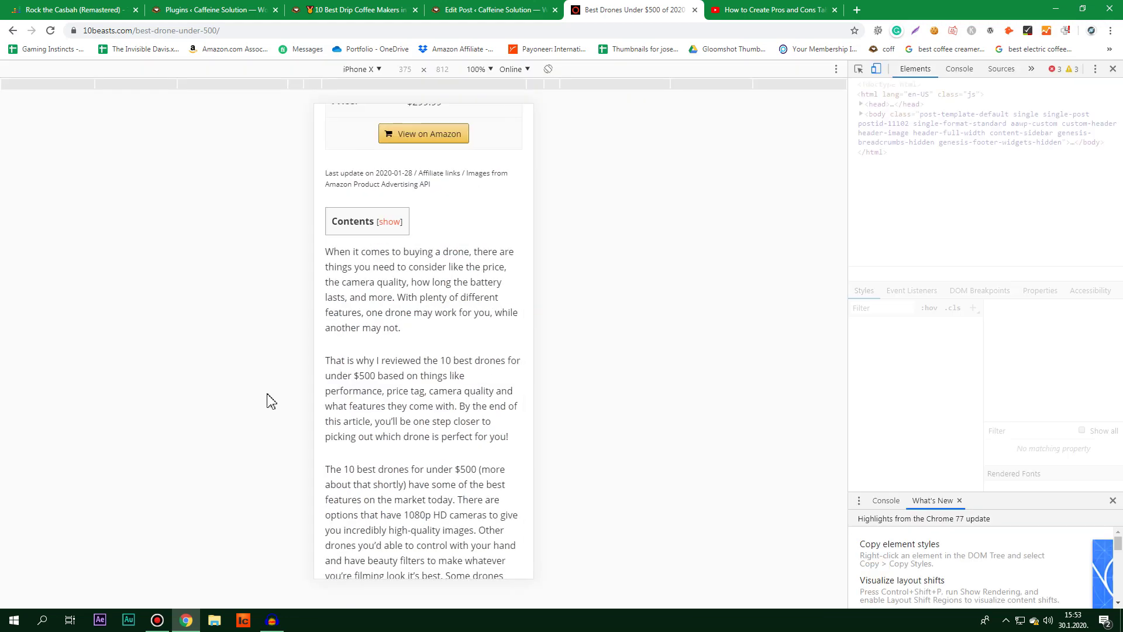
scroll(302, 380, "down", 15)
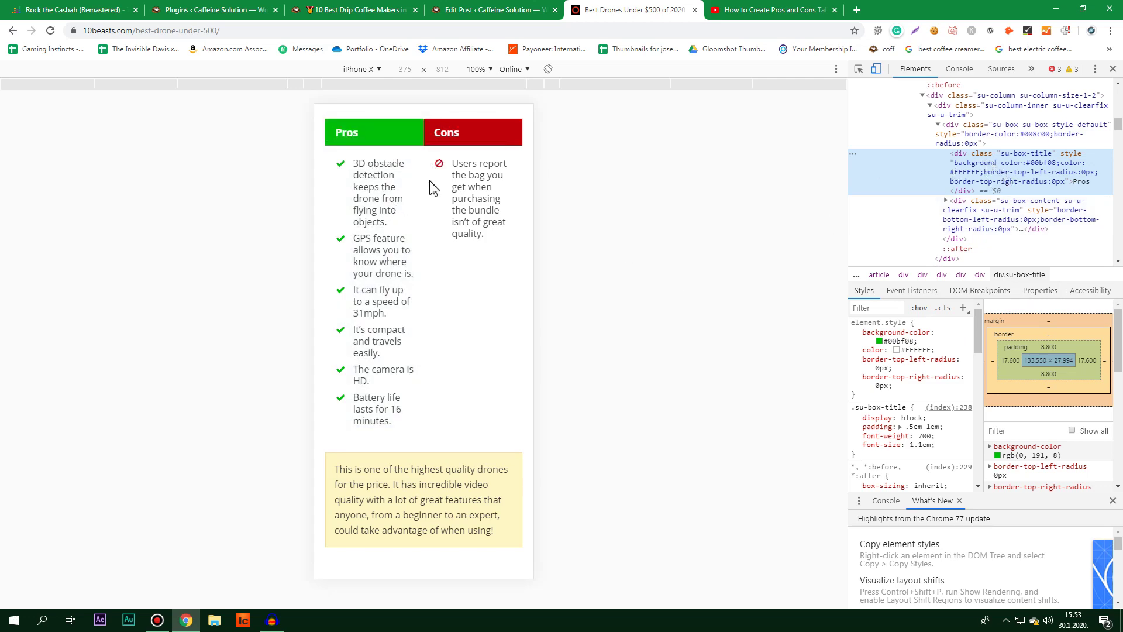
Step: Return to the published coffee makers post and view the OXO BREW 9 Cup review
key("ctrl+shift+Tab")
key("ctrl+shift+Tab")
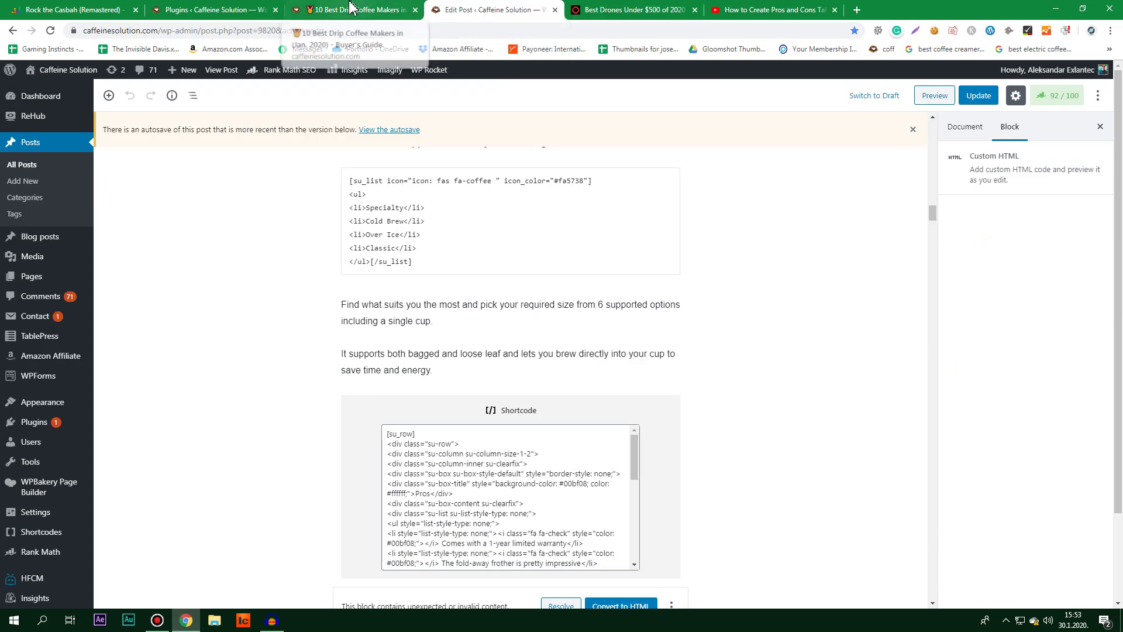
scroll(308, 164, "up", 1)
scroll(308, 163, "up", 5)
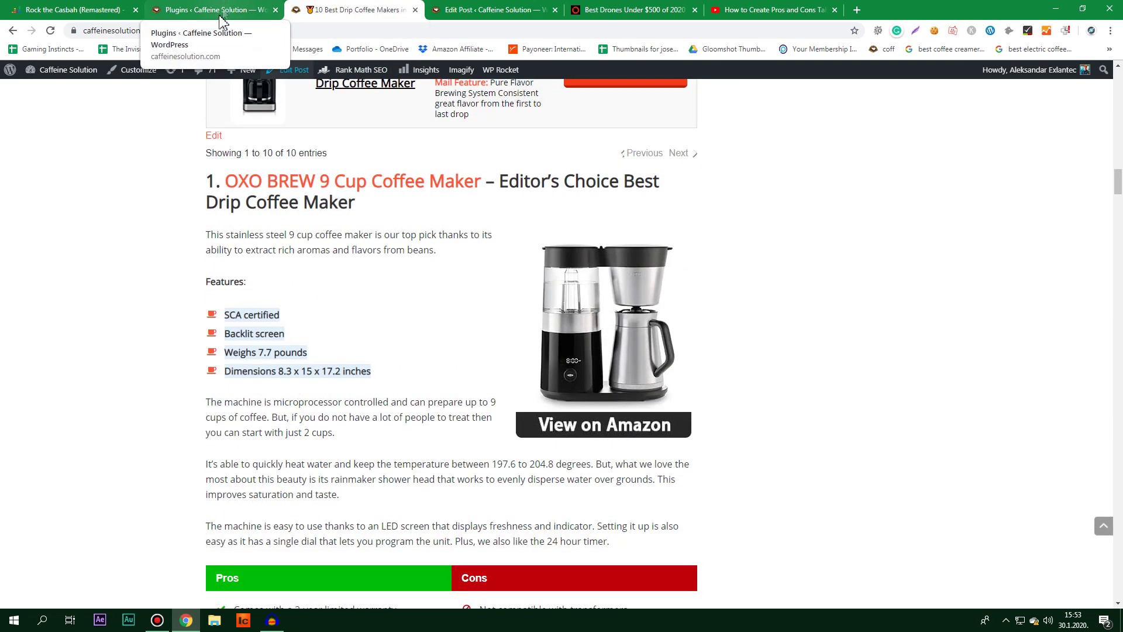
Step: Examine the pros and cons shortcode block of the OXO BREW 9 Cup review in the coffee makers post editor
left_click(512, 10)
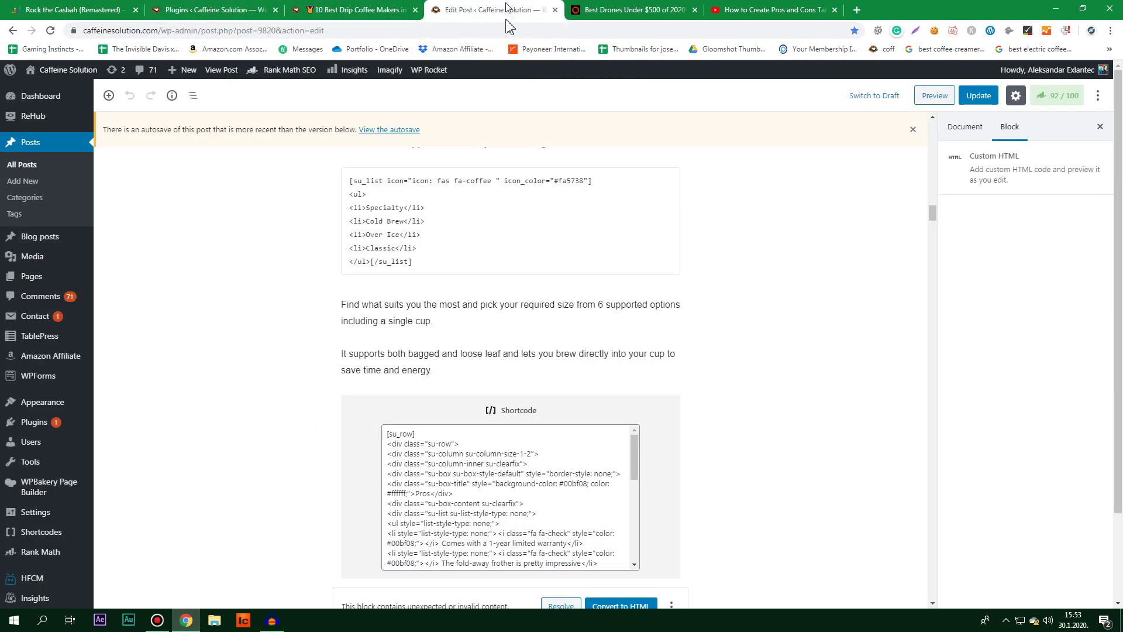
scroll(398, 314, "up", 15)
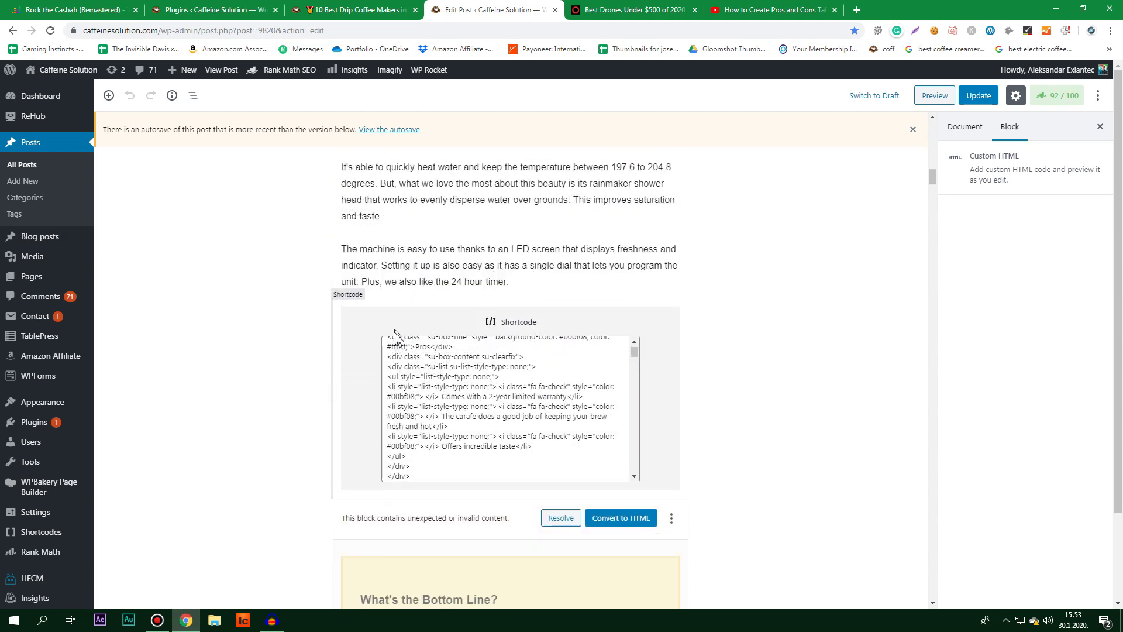
left_click(634, 348)
mouse_move(633, 346)
left_mouse_down()
mouse_move(625, 471)
mouse_move(631, 361)
mouse_move(636, 466)
mouse_move(635, 360)
left_mouse_up()
scroll(503, 388, "up", 10)
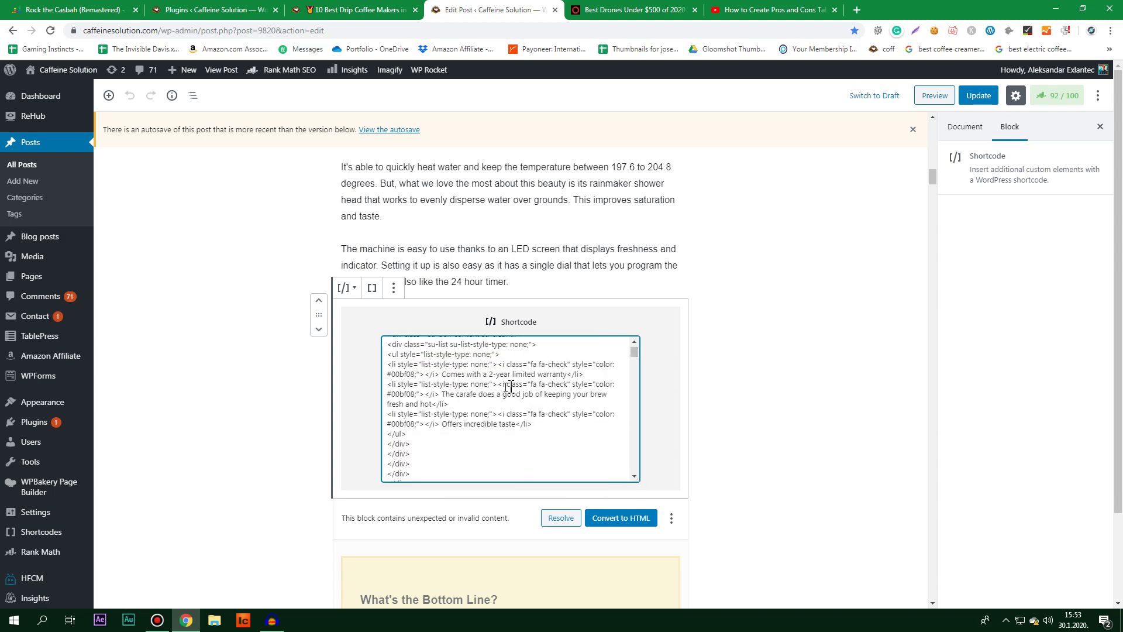
scroll(509, 387, "down", 5)
scroll(512, 386, "down", 1)
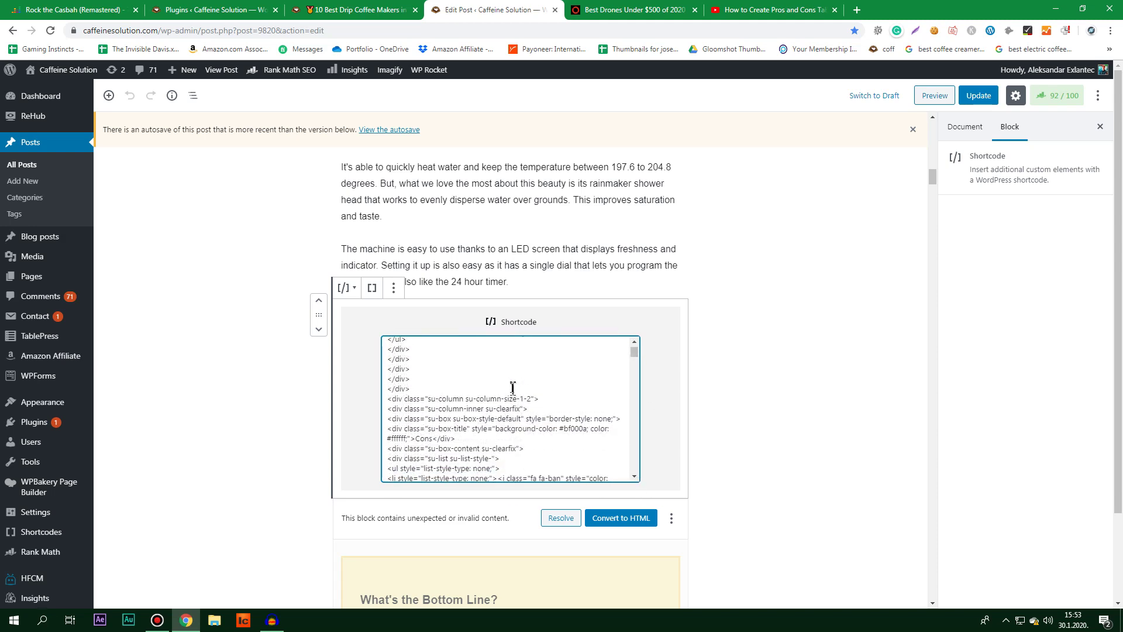
scroll(518, 441, "up", 3)
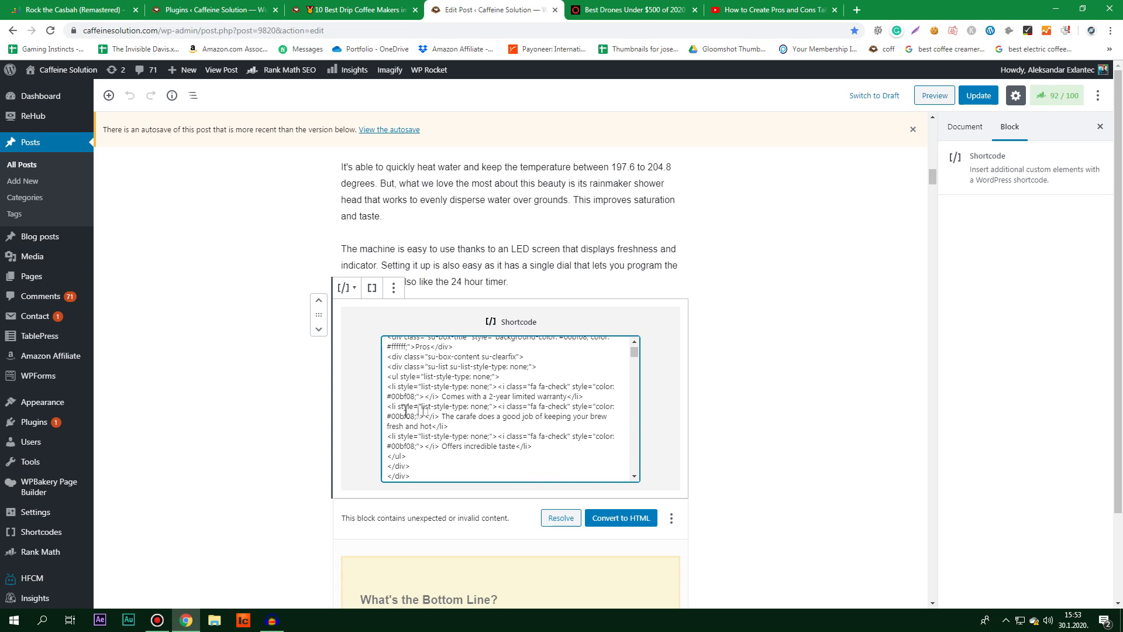
Step: Examine the HTML list item lines for the carafe and 2-year limited warranty entries in the pros code
left_click_drag(410, 411, 455, 419)
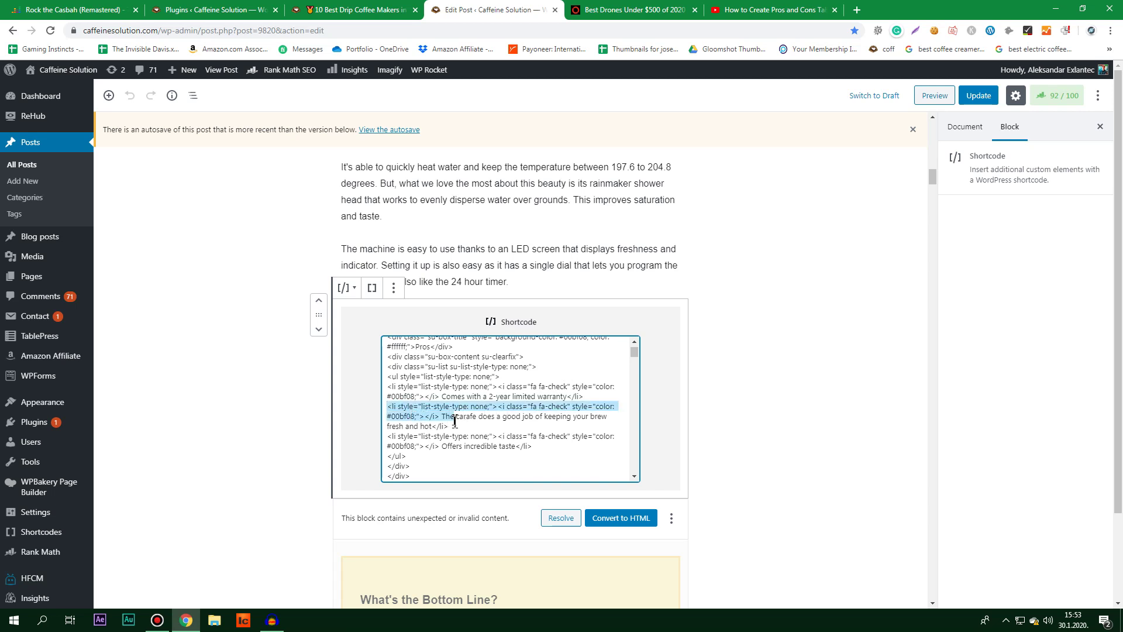
left_click(387, 408)
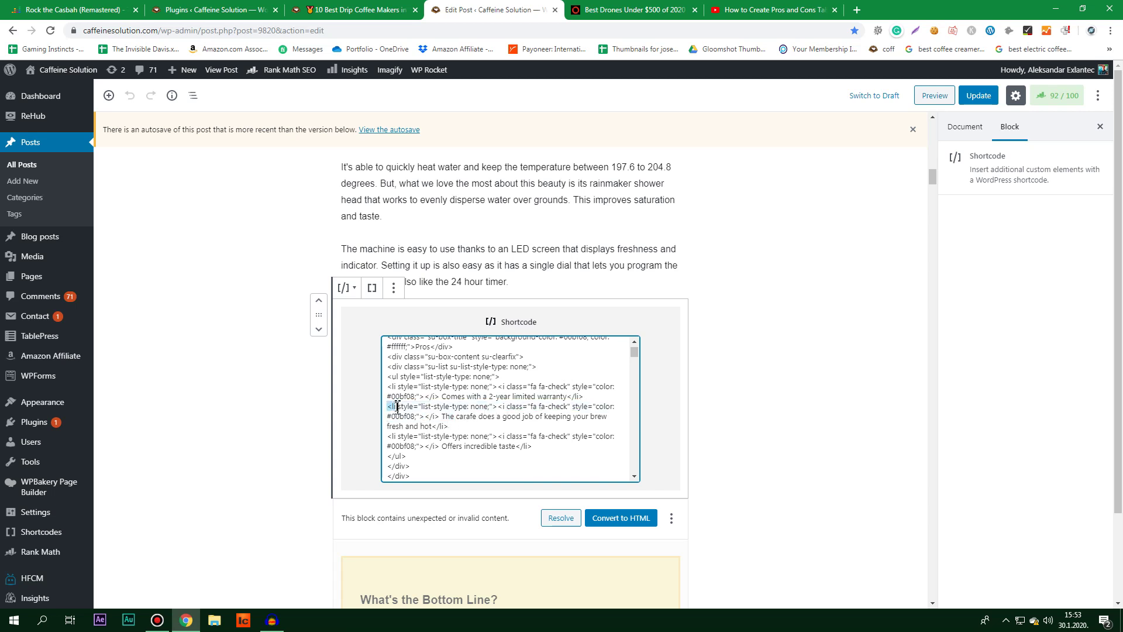
left_click_drag(438, 420, 439, 426)
left_click(438, 426)
left_click_drag(468, 428, 597, 395)
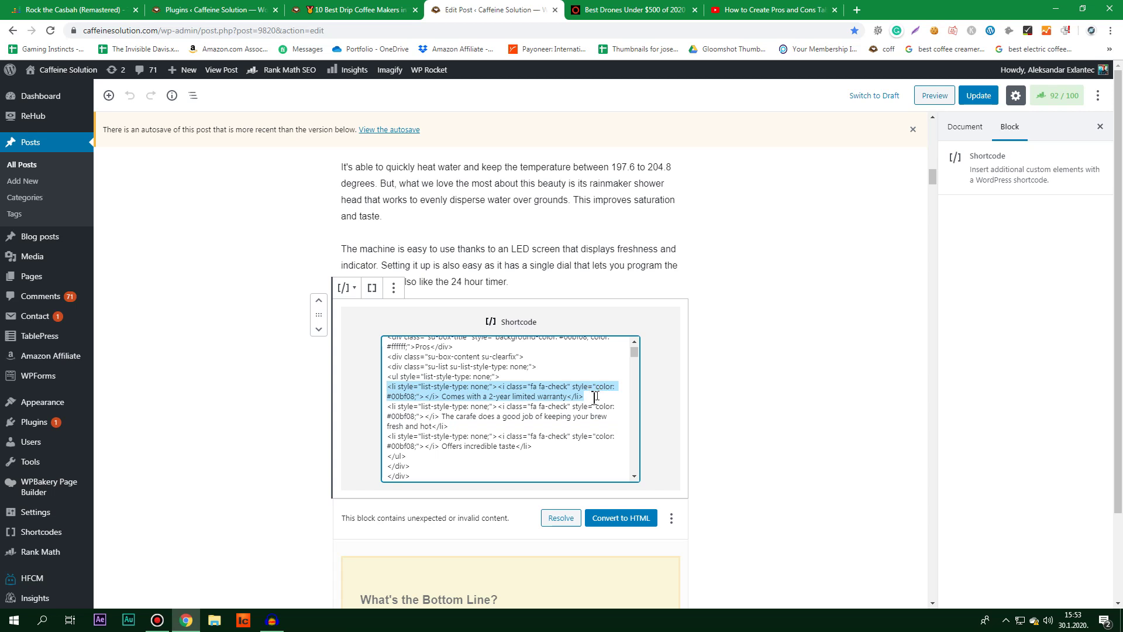
Step: Duplicate the list item "The carafe does a good job of keeping your brew fresh and hot" on a new line below it
left_click_drag(459, 426, 384, 408)
key("ctrl+c")
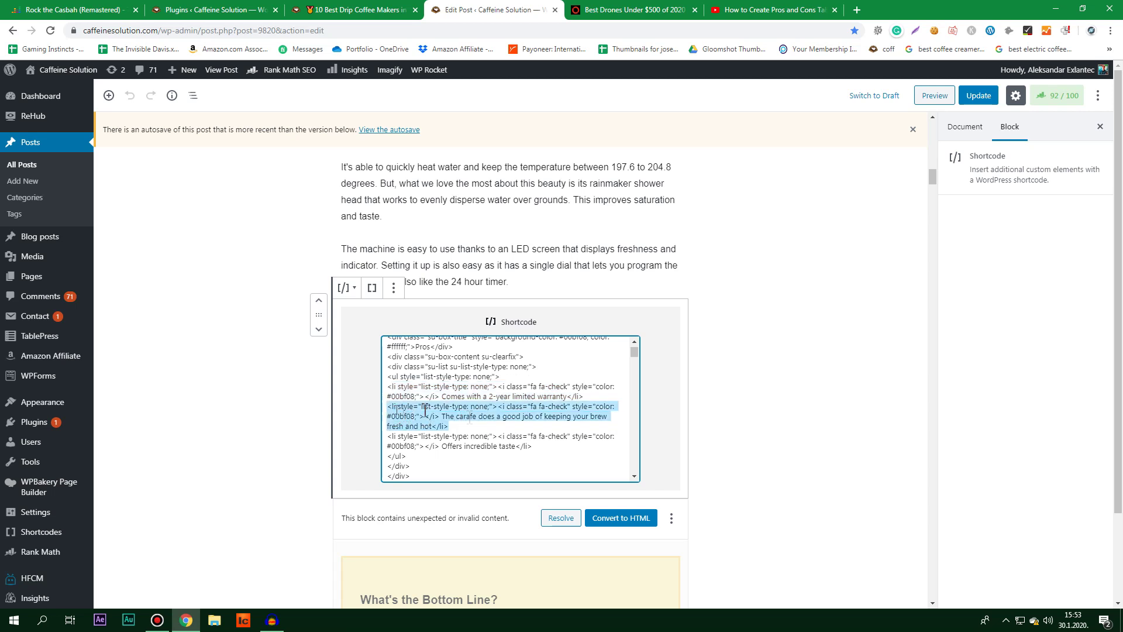
left_click(511, 428)
key("Return")
key("ctrl+v")
scroll(512, 409, "up", 2)
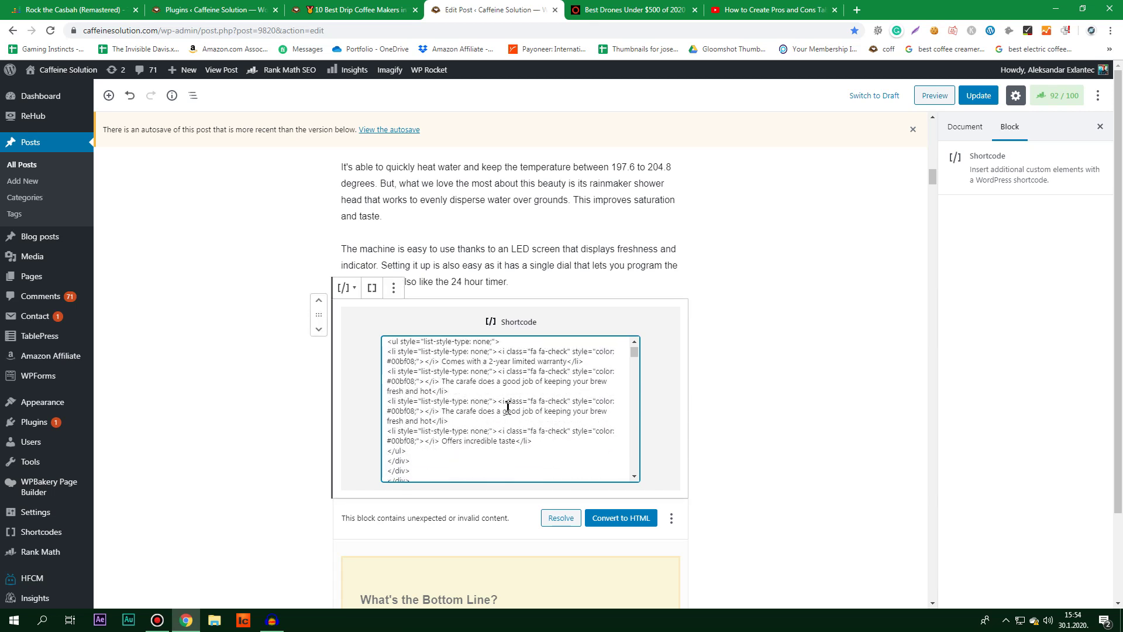
Step: Delete the "Offers incredible taste" list item from the pros code, keeping both carafe items
left_click_drag(534, 443, 377, 436)
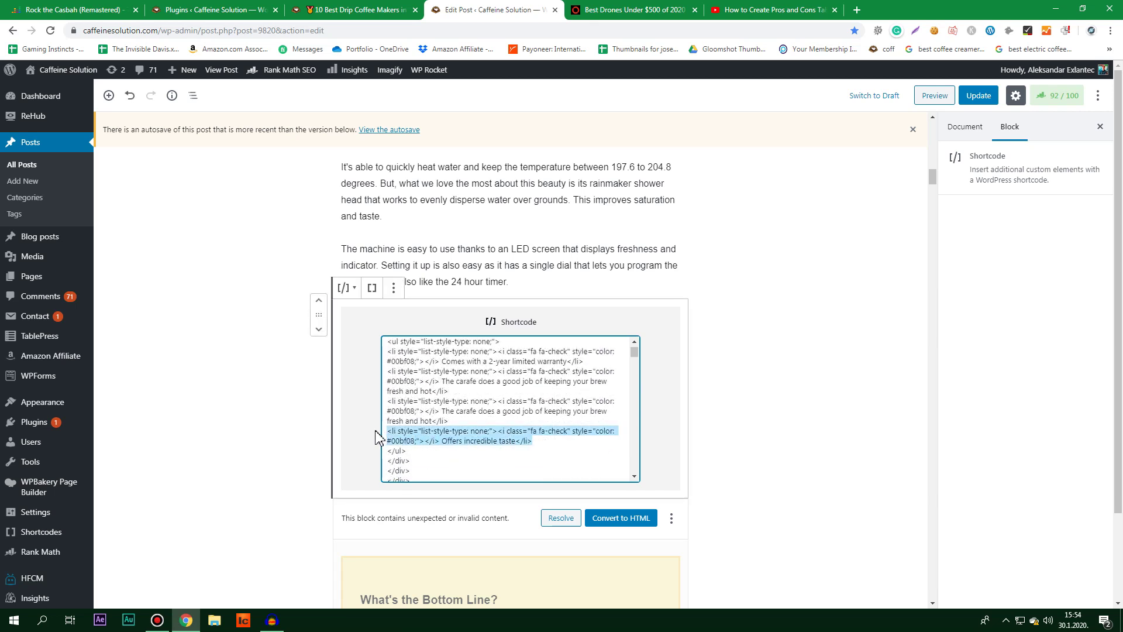
key("BackSpace")
left_click_drag(455, 424, 388, 401)
key("BackSpace")
key("ctrl+z")
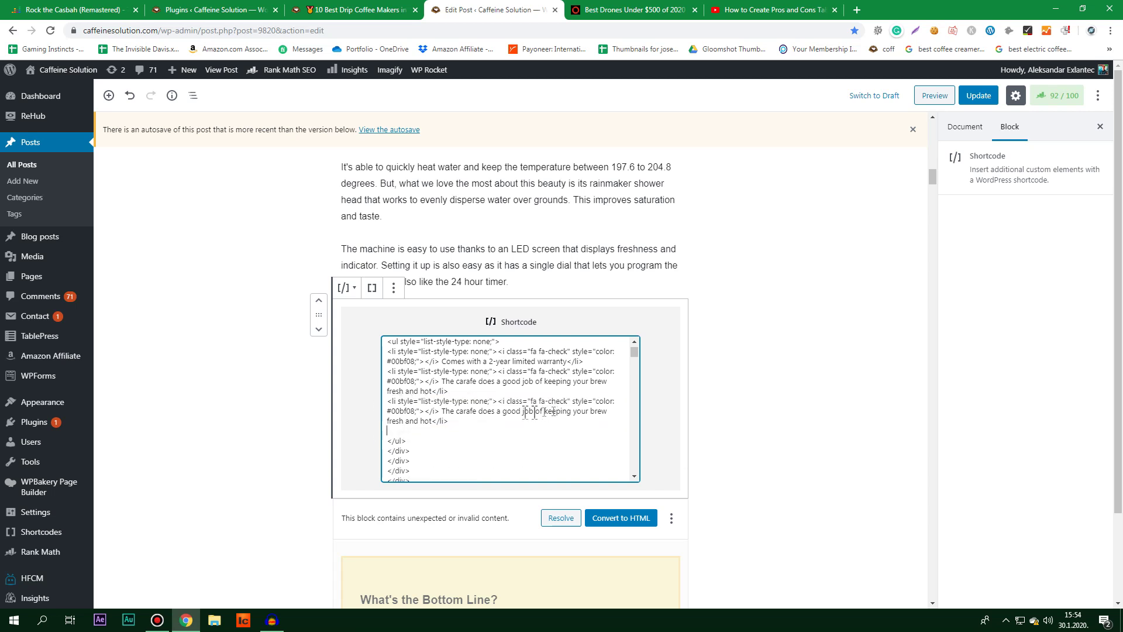
Step: Review the duplicated carafe item and the beginning of the OXO BREW shortcode
left_click_drag(441, 414, 433, 422)
scroll(605, 427, "up", 2)
scroll(808, 321, "up", 20)
scroll(808, 320, "down", 15)
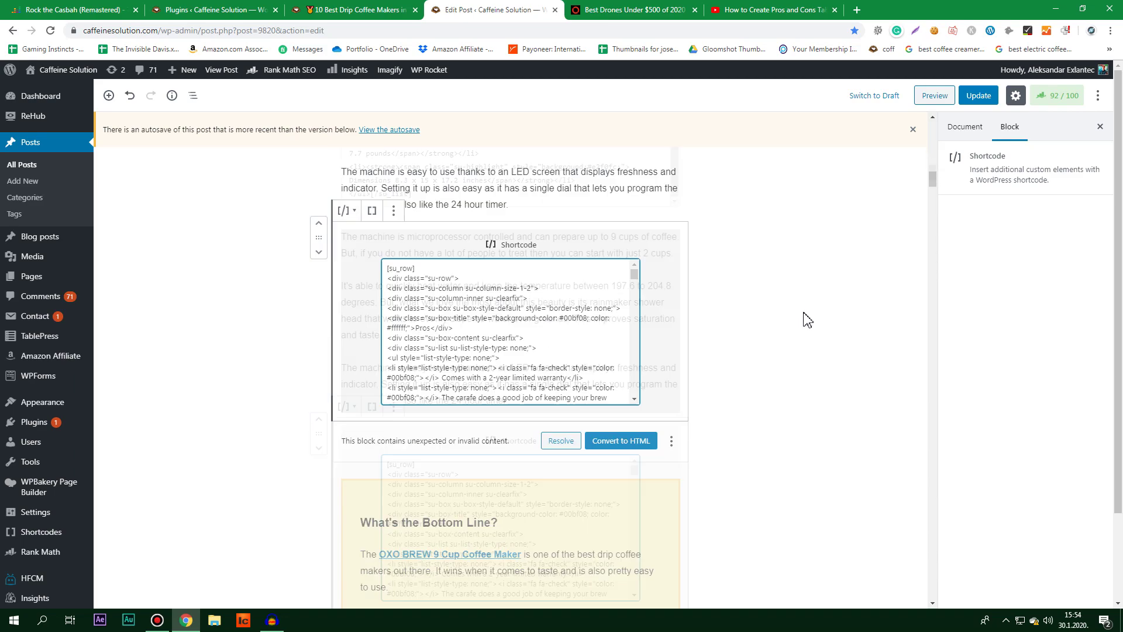
scroll(740, 334, "up", 3)
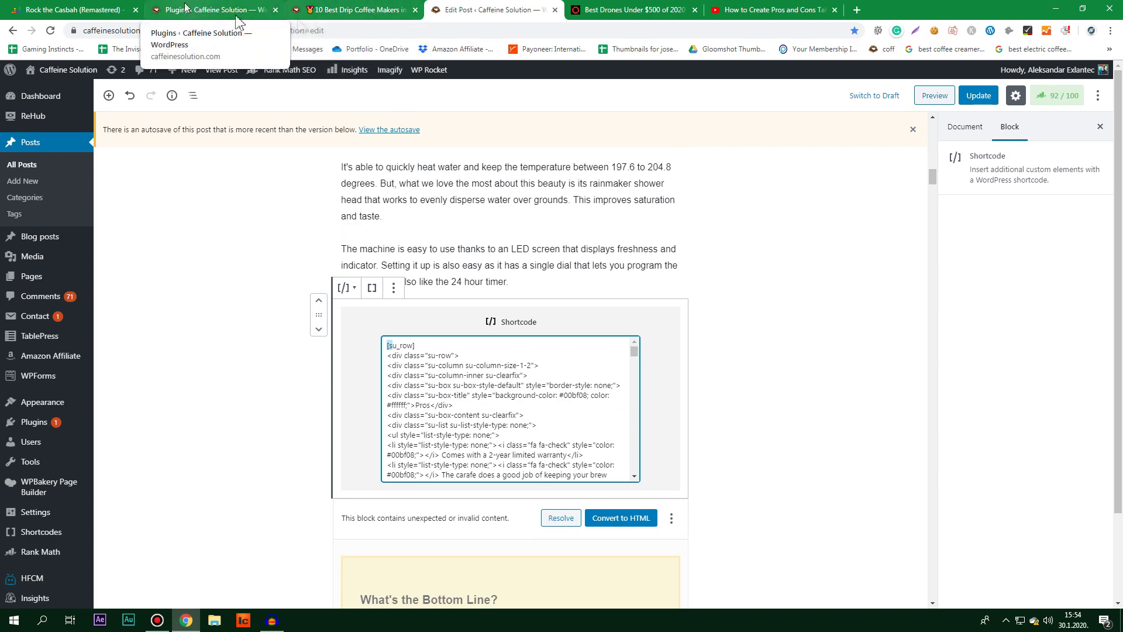
Step: Leave the installed plugins page for the posts list and open the untitled private post for editing
left_click(351, 10)
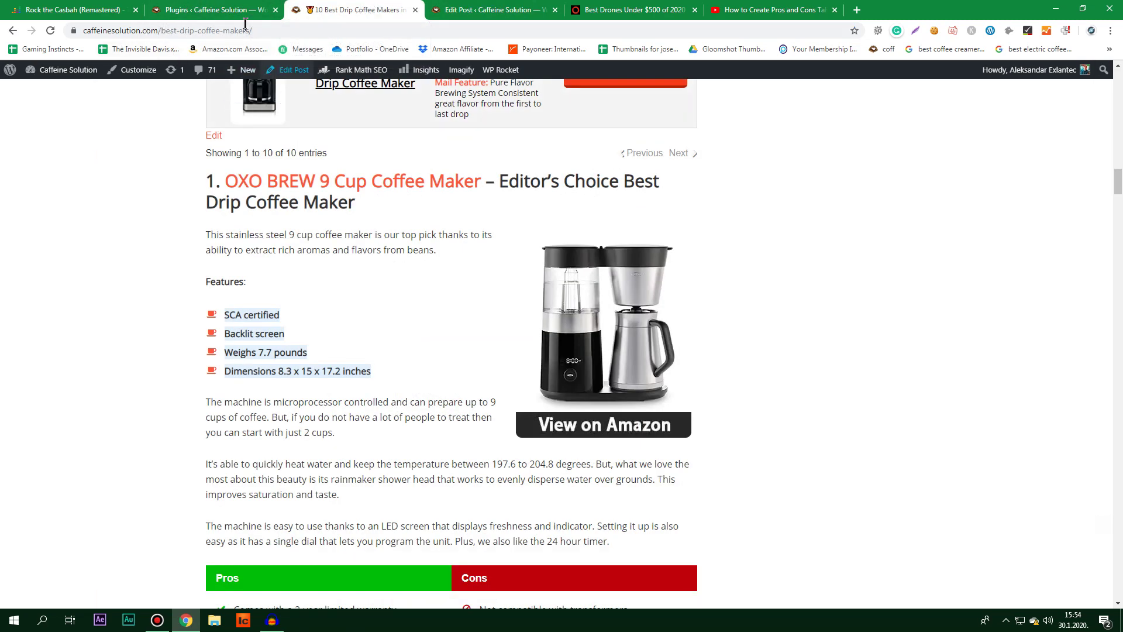
left_click(468, 10)
left_click(351, 10)
key("ctrl+shift+Tab")
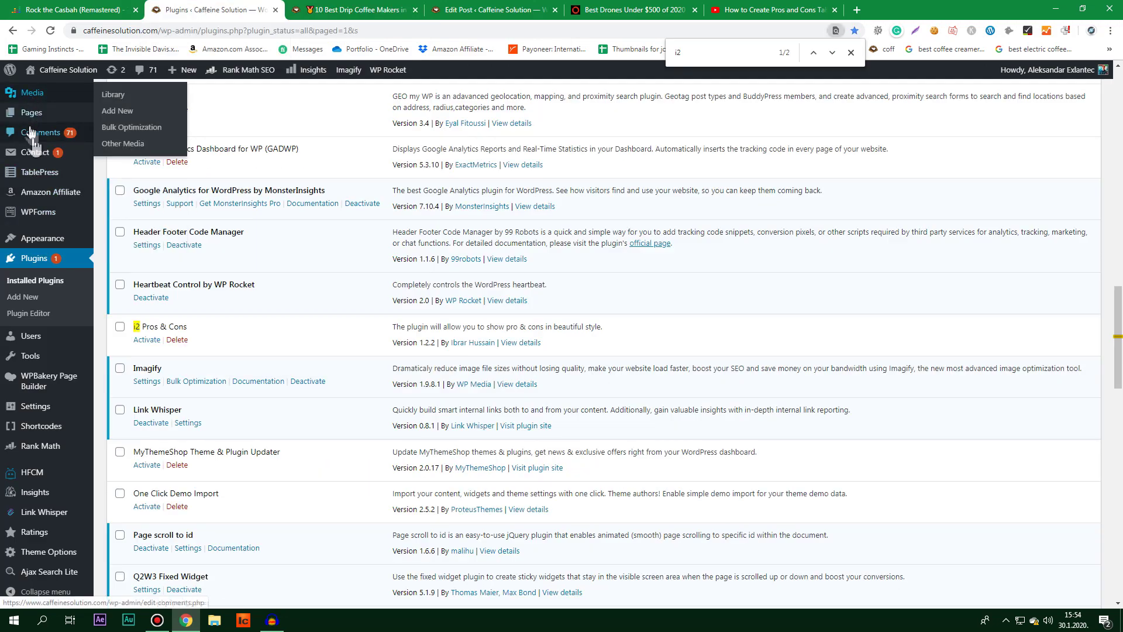
scroll(30, 134, "up", 5)
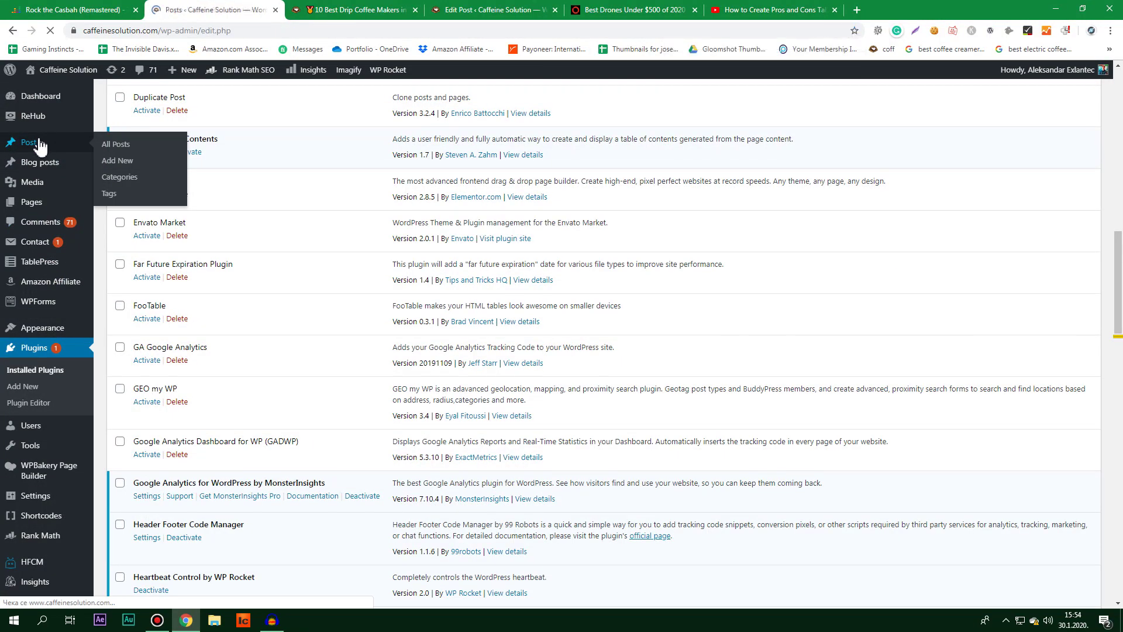
left_click(148, 260)
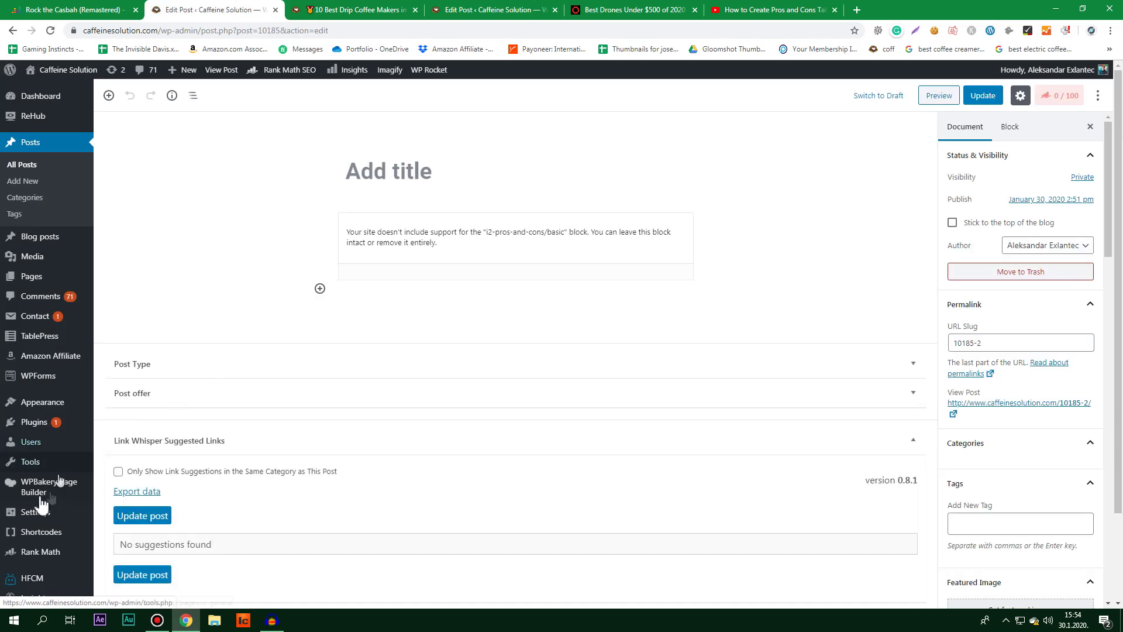
scroll(35, 480, "down", 2)
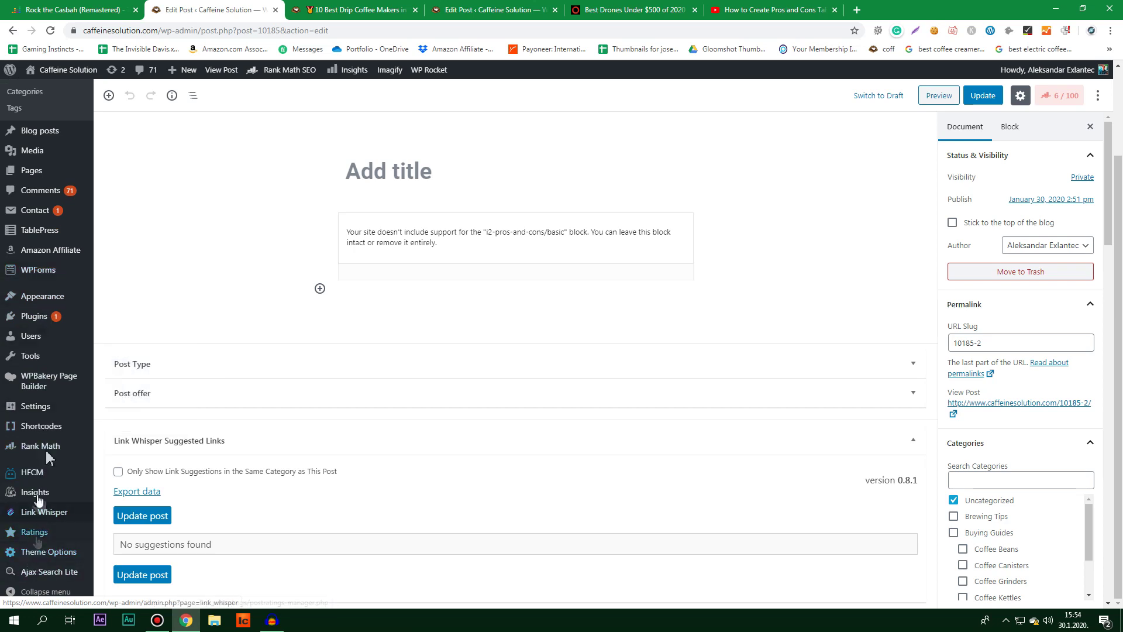
scroll(30, 421, "up", 1)
Step: Remove the unsupported i2-pros-and-cons/basic block from the untitled post
left_click(430, 241)
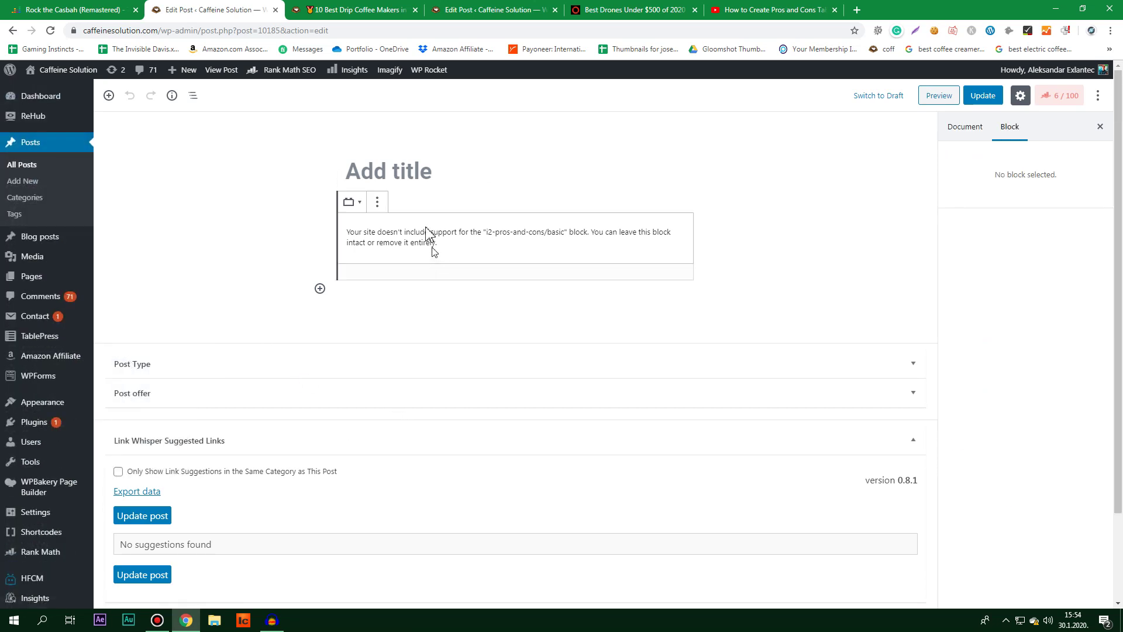
left_click(415, 173)
left_click(426, 234)
left_click(377, 201)
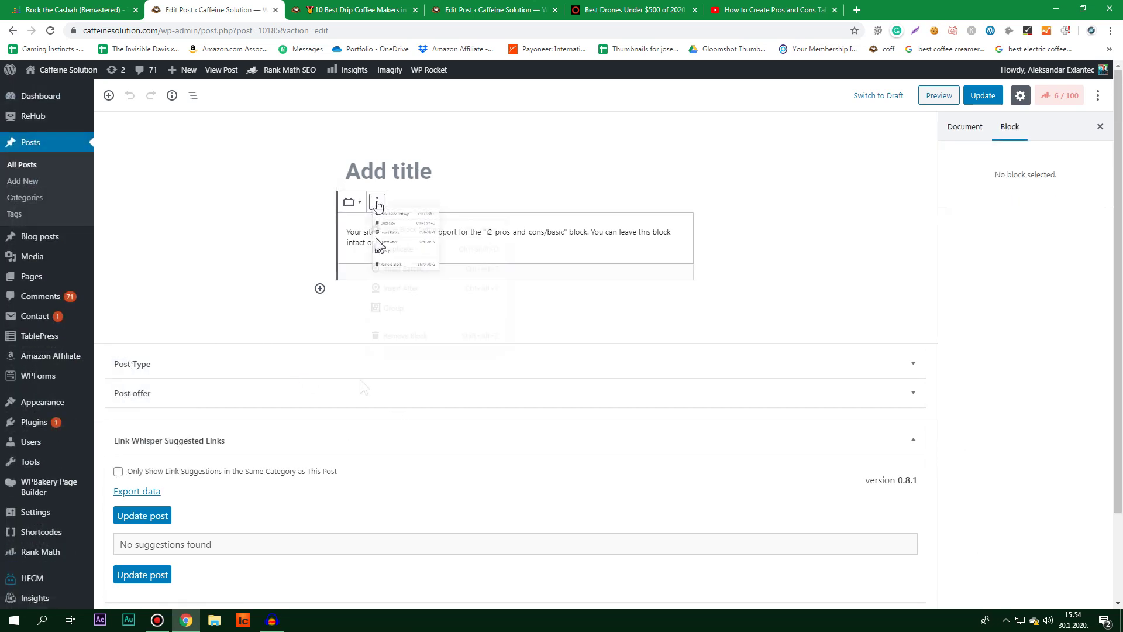
left_click(397, 350)
left_click(415, 173)
left_click(391, 221)
Step: Insert an empty Shortcode block into the untitled post
left_click(320, 229)
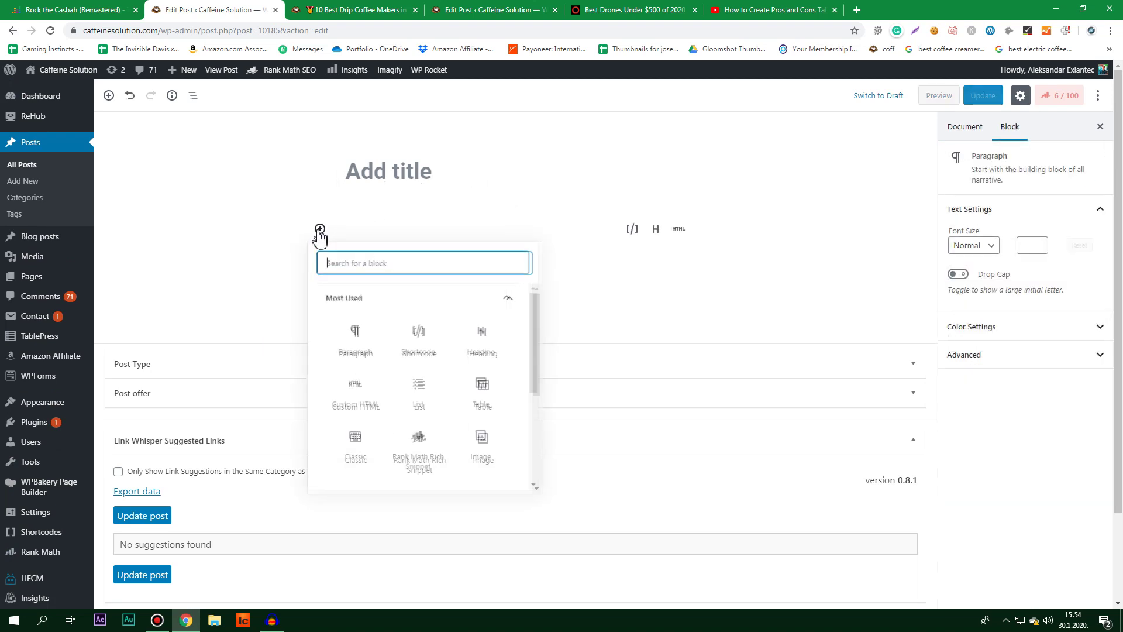
left_click(238, 230)
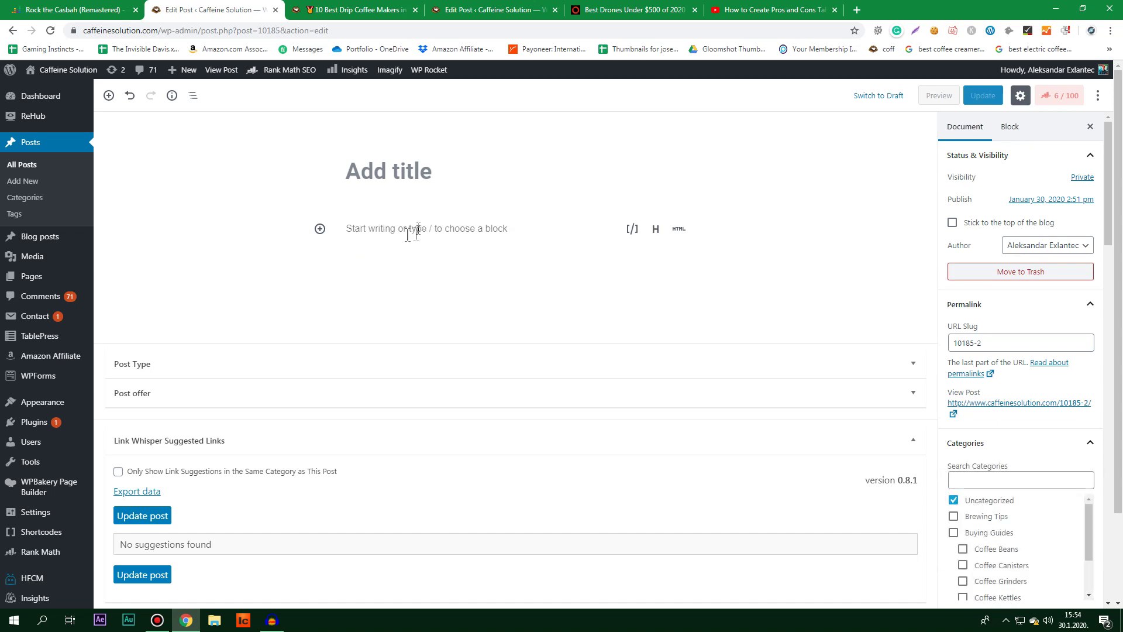
left_click(320, 229)
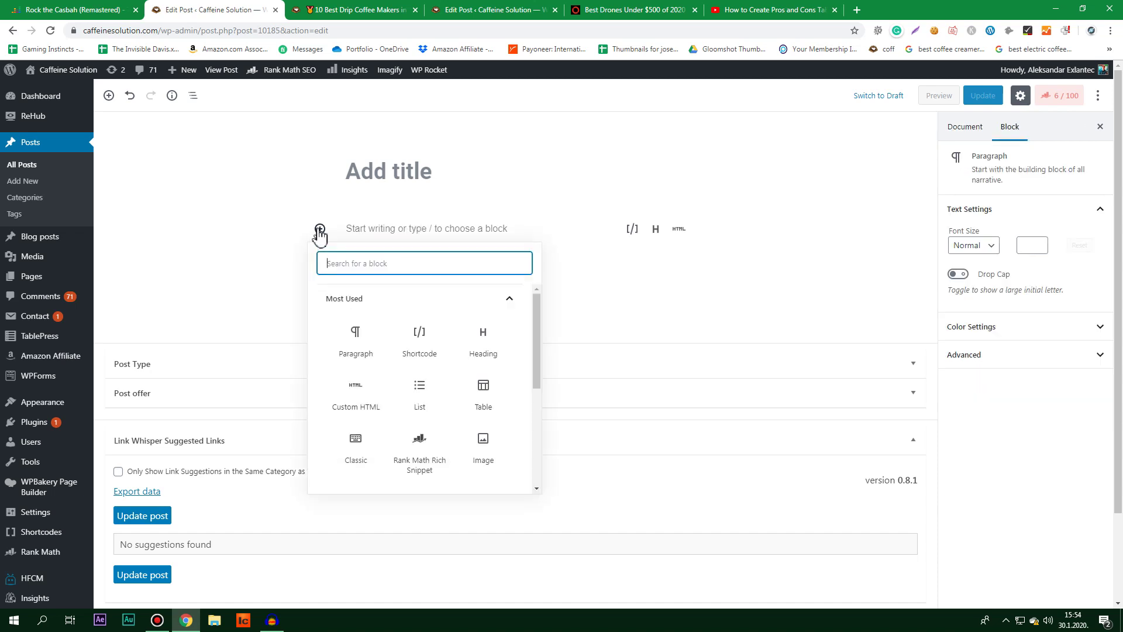
left_click(419, 339)
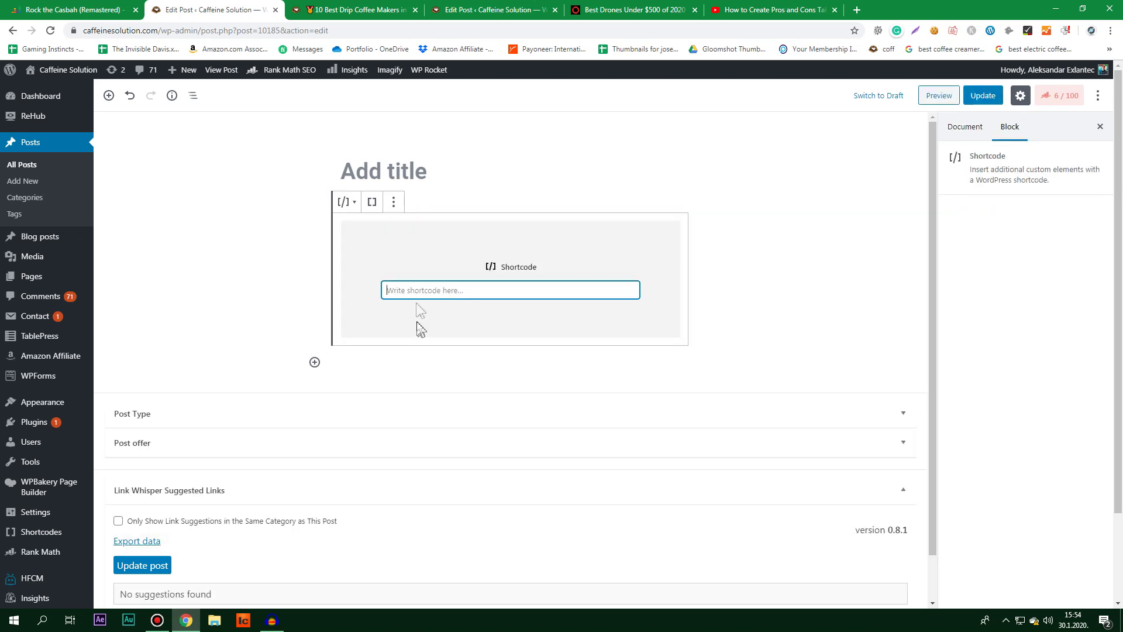
left_click(414, 290)
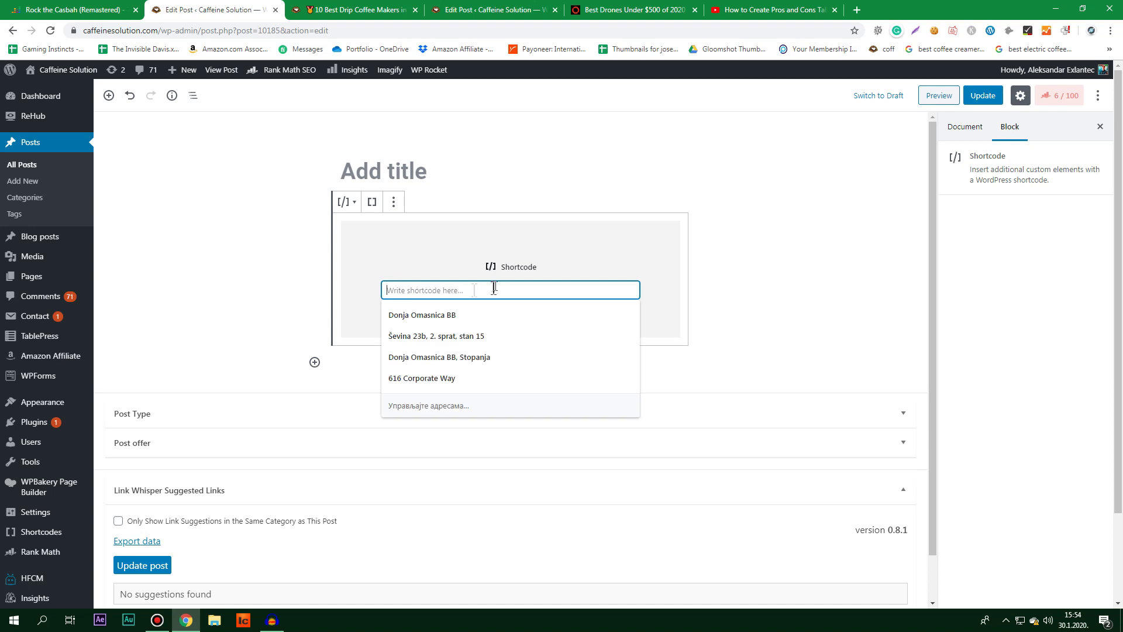
left_click(370, 268)
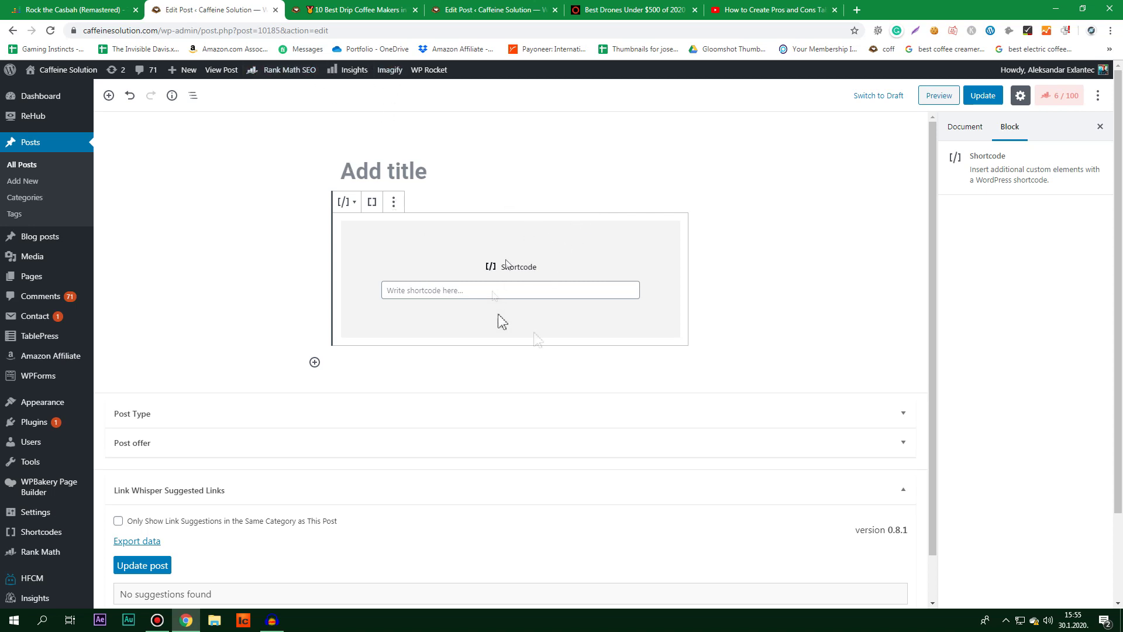
Step: Select and copy the entire pros and cons code, from [su_row] to [/su_row], in the coffee makers post's shortcode block
left_click(338, 10)
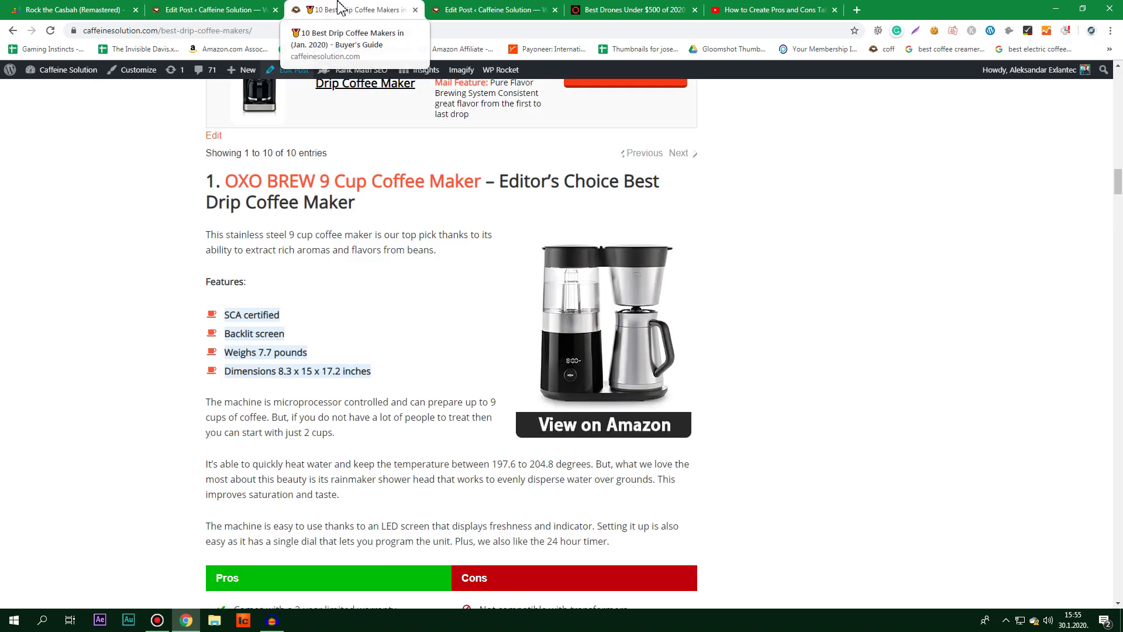
left_click(239, 8)
left_click(468, 9)
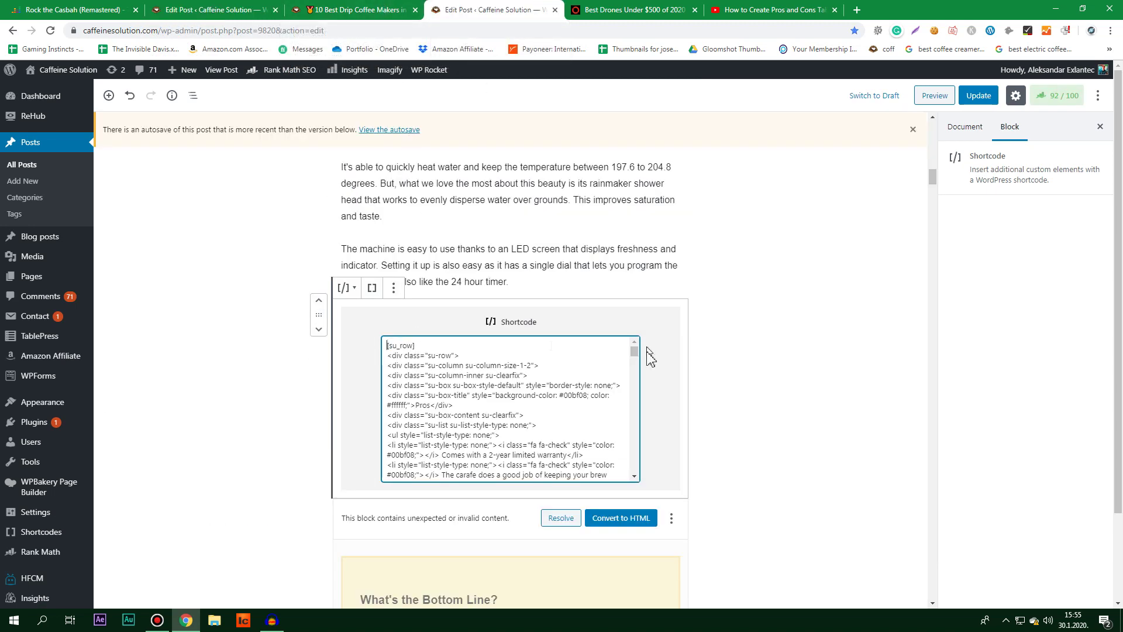
left_click_drag(636, 354, 639, 488)
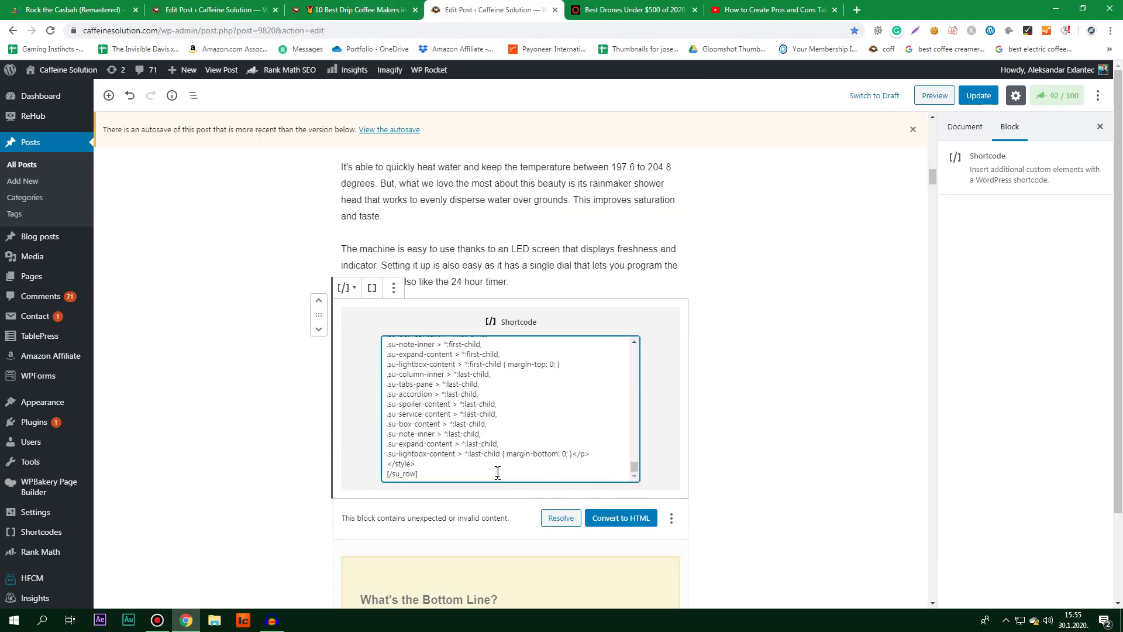
left_click(601, 475)
scroll(423, 351, "up", 15)
key("ctrl+a")
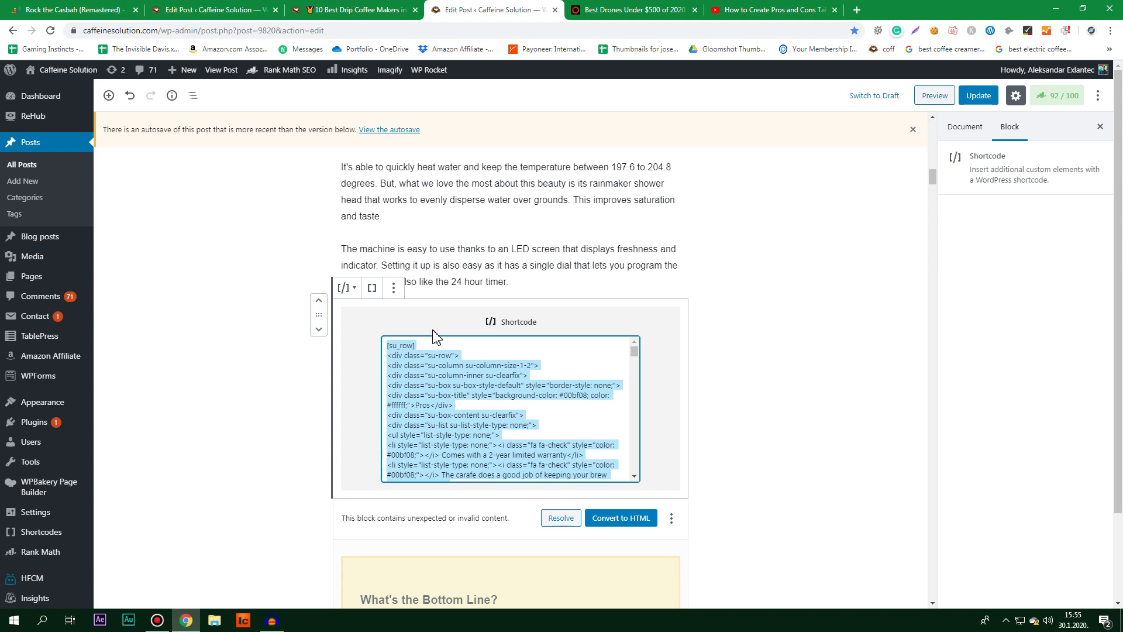
Step: Paste the copied pros and cons code into the Shortcode block of the untitled post
key("ctrl+shift+Tab")
key("ctrl+shift+Tab")
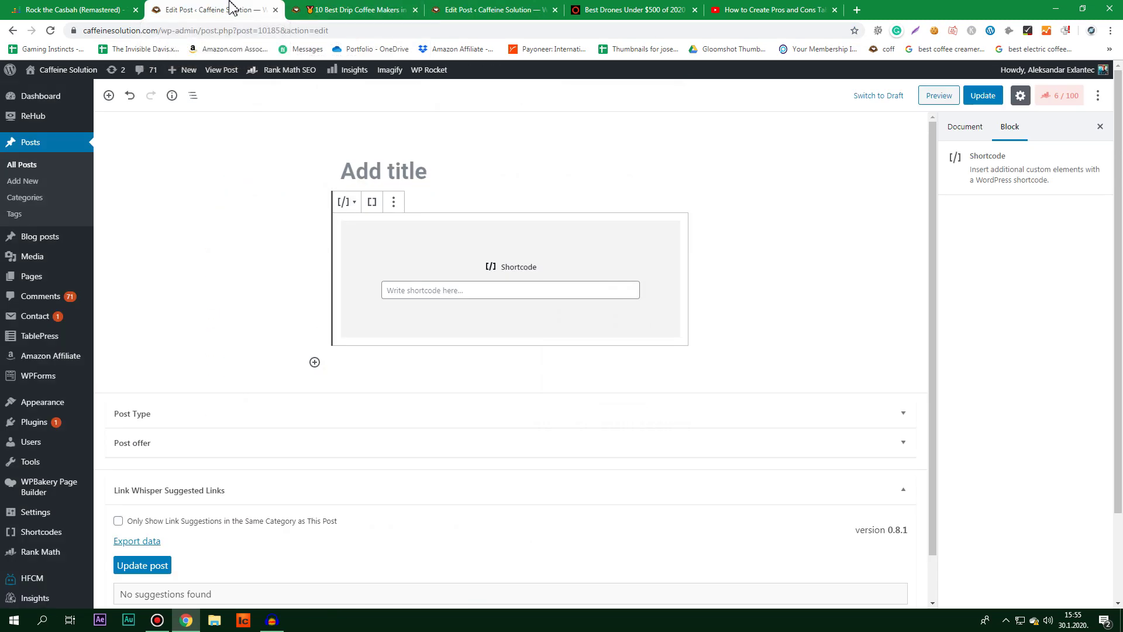
left_click(414, 291)
key("ctrl+v")
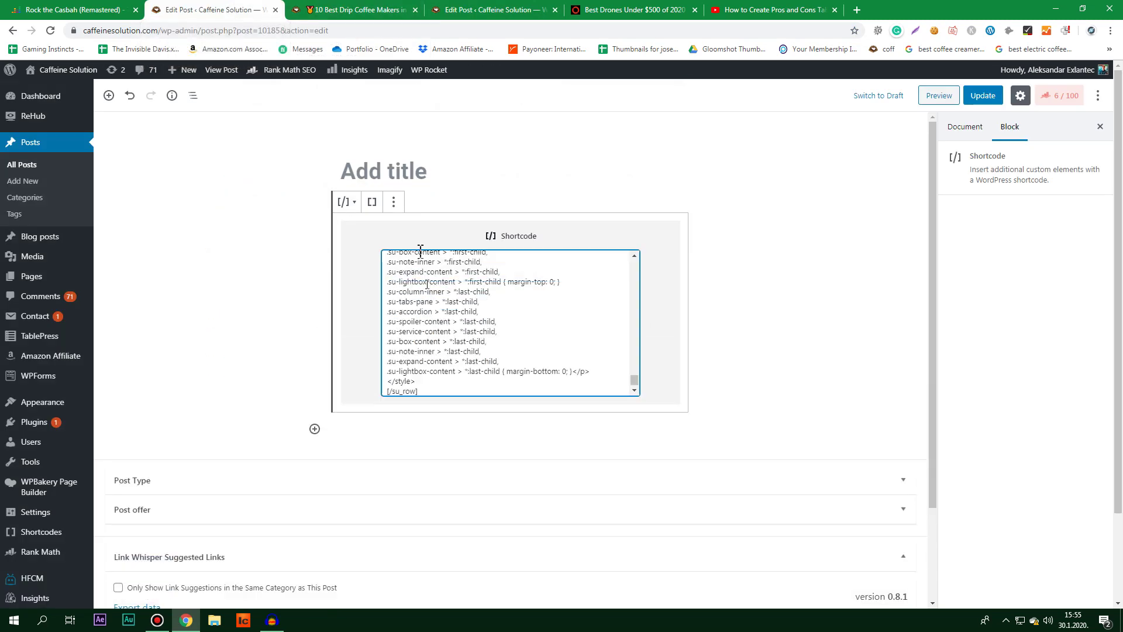
Step: Update the untitled post and preview its pros and cons table
left_click(985, 96)
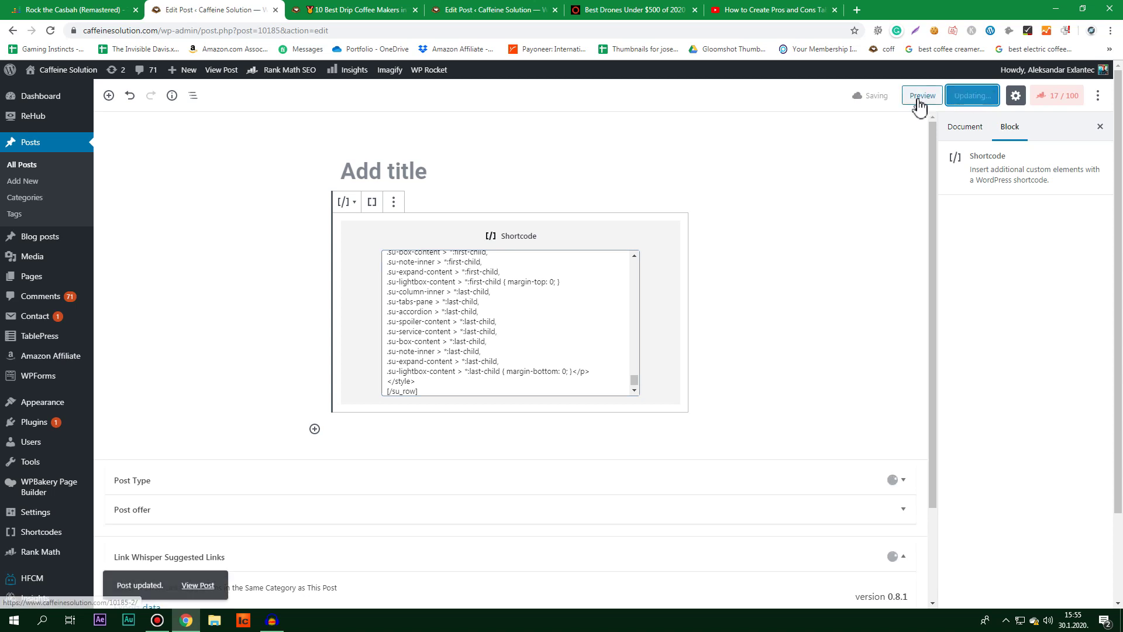
left_click(919, 99)
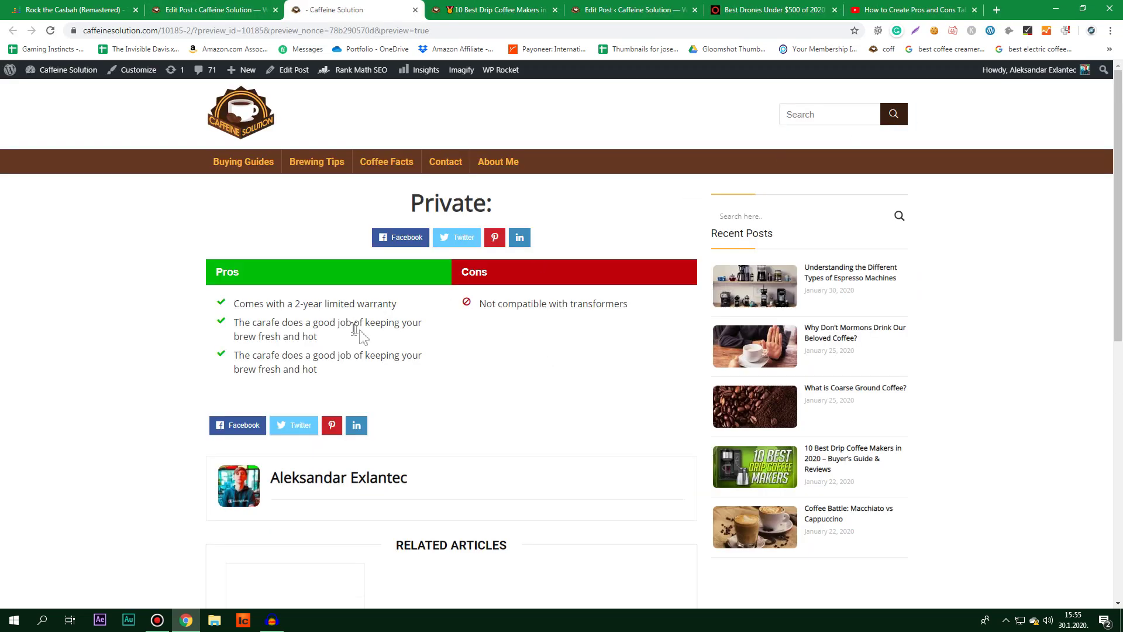
Step: Close the developer tools on the 10beasts drone page and compare its pros and cons table with the post preview
left_click(715, 9)
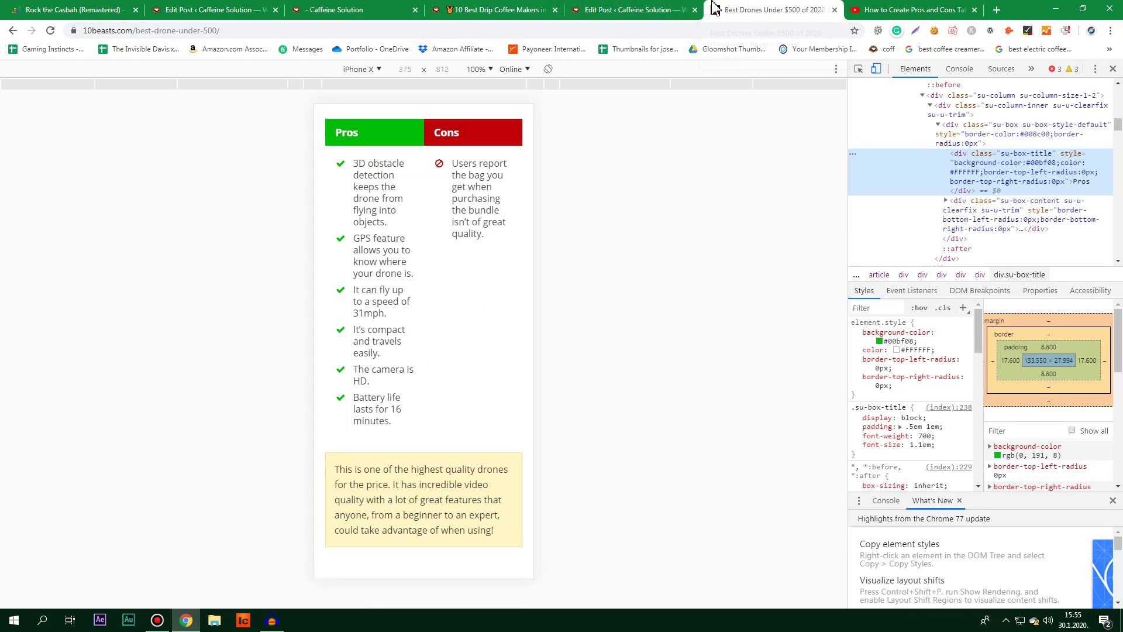
left_click(1112, 68)
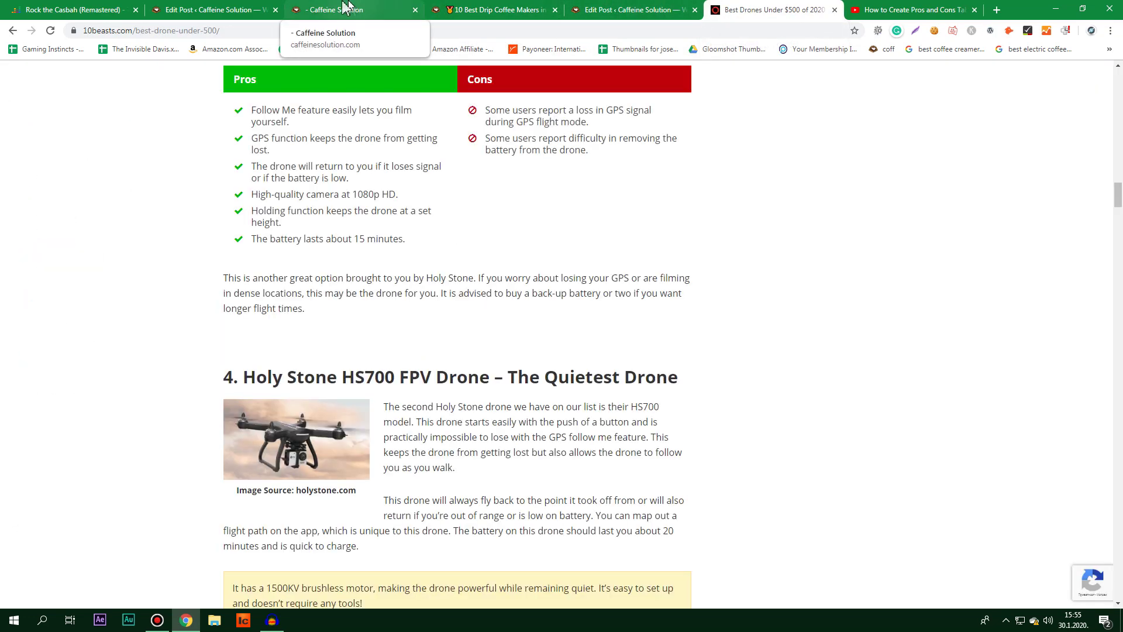
left_click(345, 9)
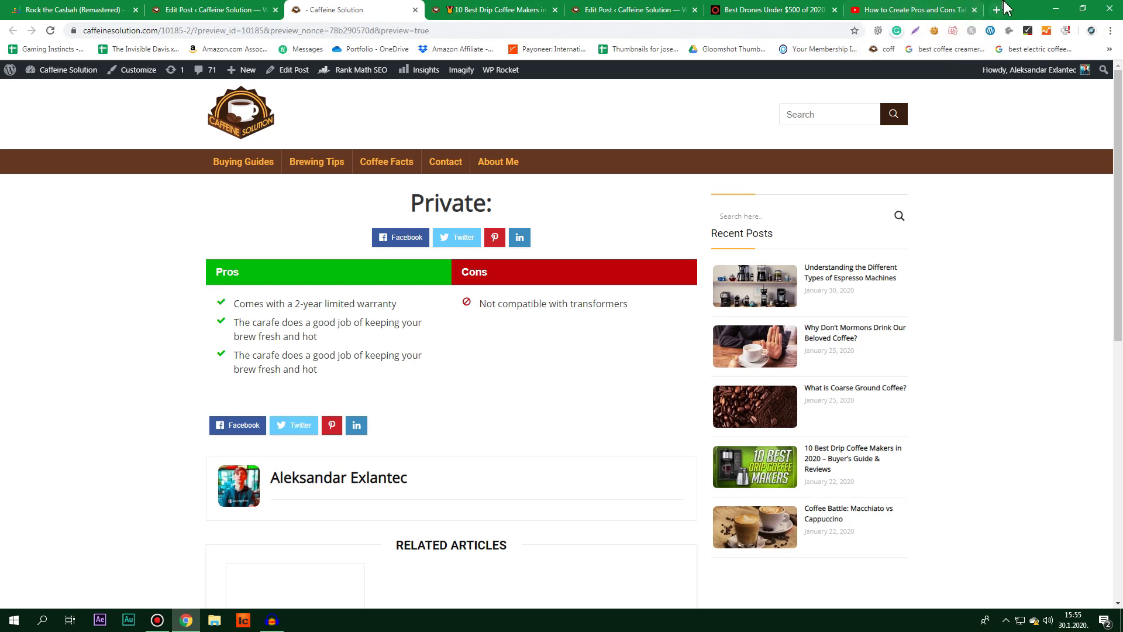
left_click_drag(1031, 18, 800, 54)
left_click(810, 40)
Step: Add a paragraph reading "1st best product" above the Shortcode block in the untitled post
left_click(199, 7)
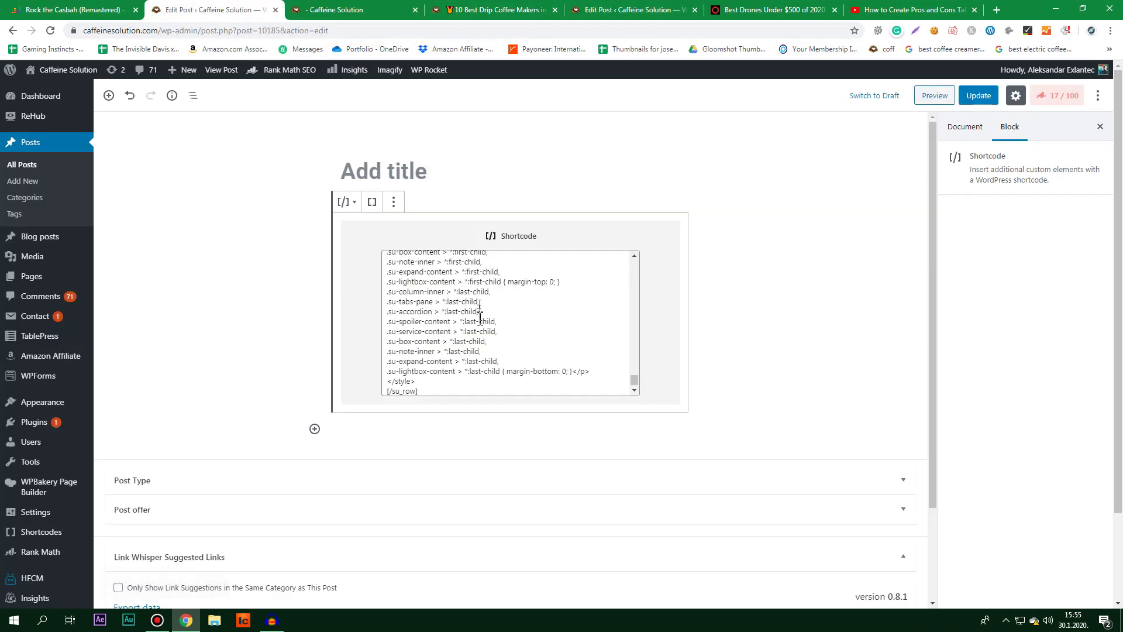
left_click(393, 202)
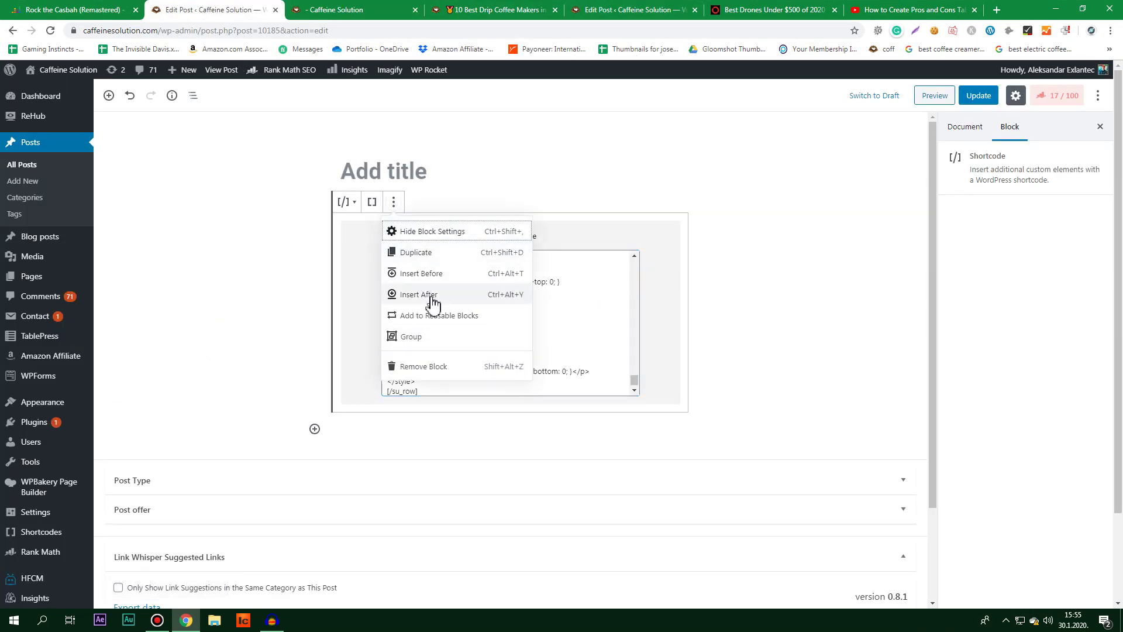
left_click(432, 274)
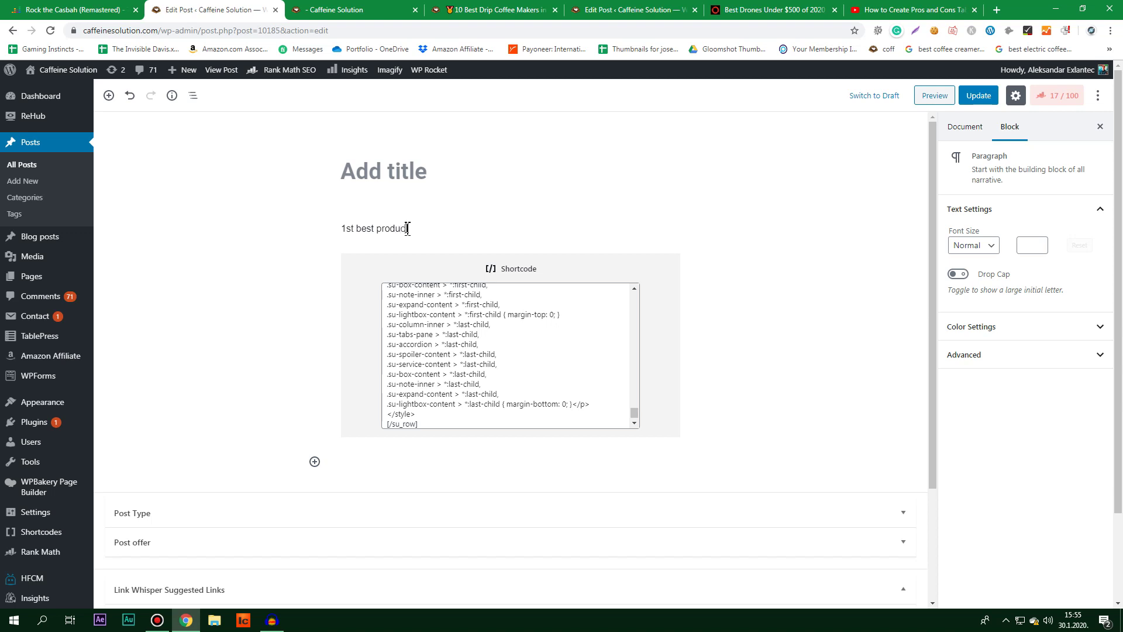
Step: Add the paragraphs "2nd best product" and "3d best product" below the Shortcode block, reusing the copied first product line
triple_click(408, 228)
key("ctrl+c")
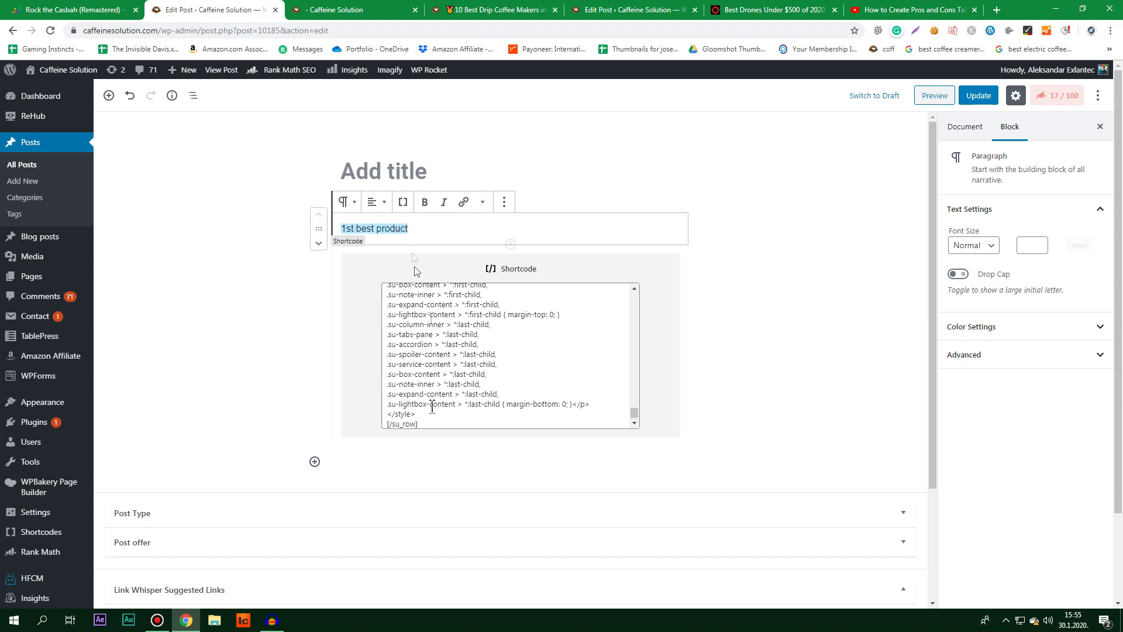
left_click(412, 461)
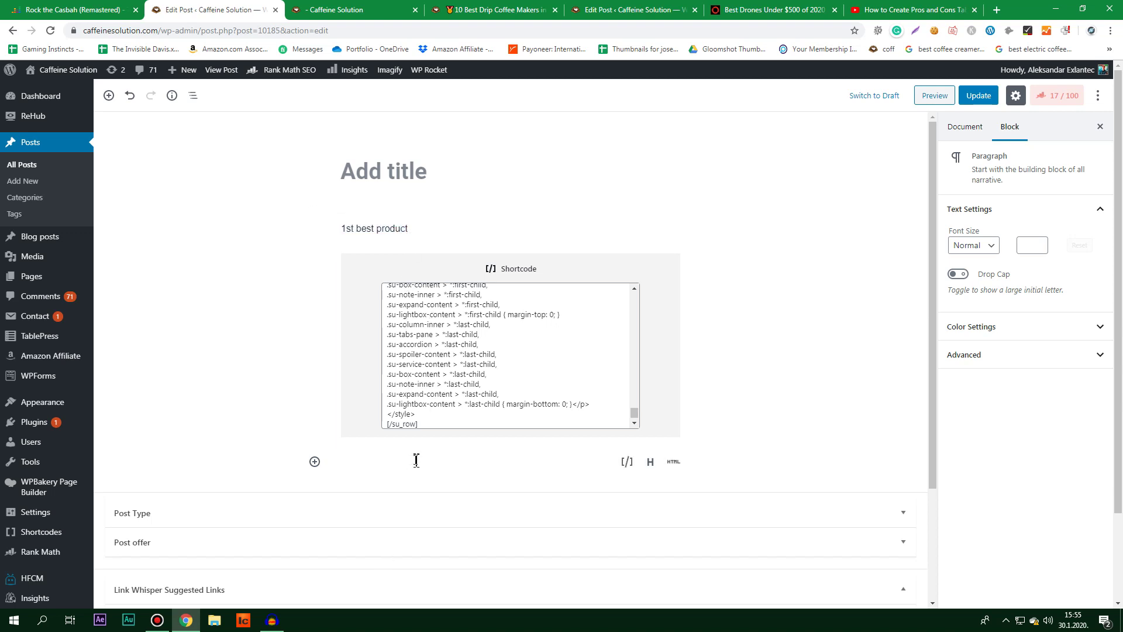
key("ctrl+v")
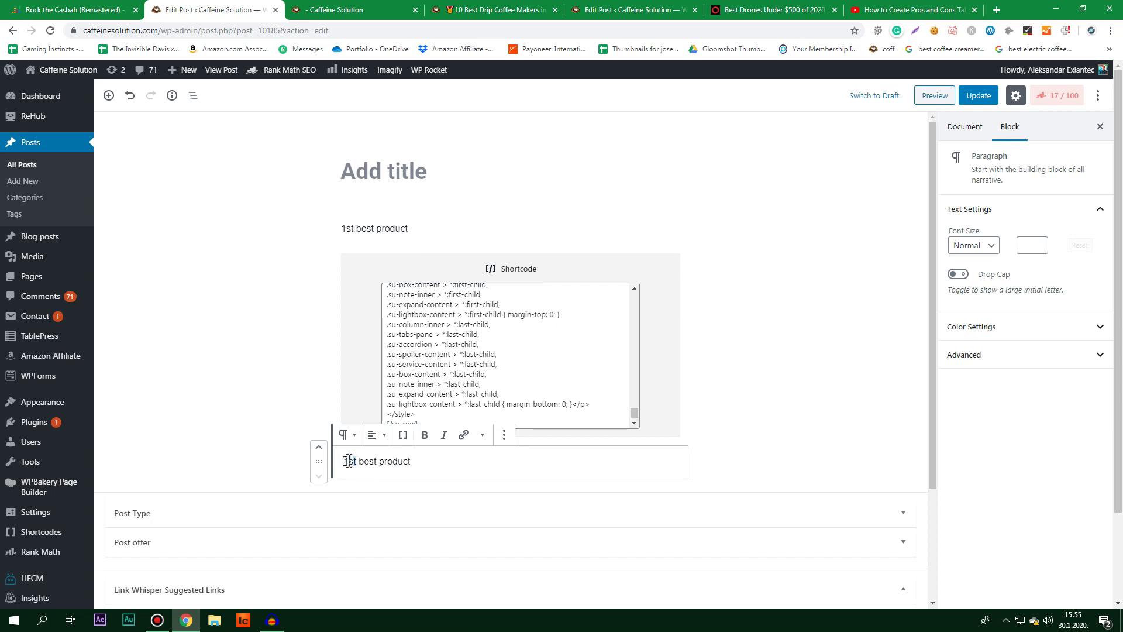
type("2nd")
left_click(457, 477)
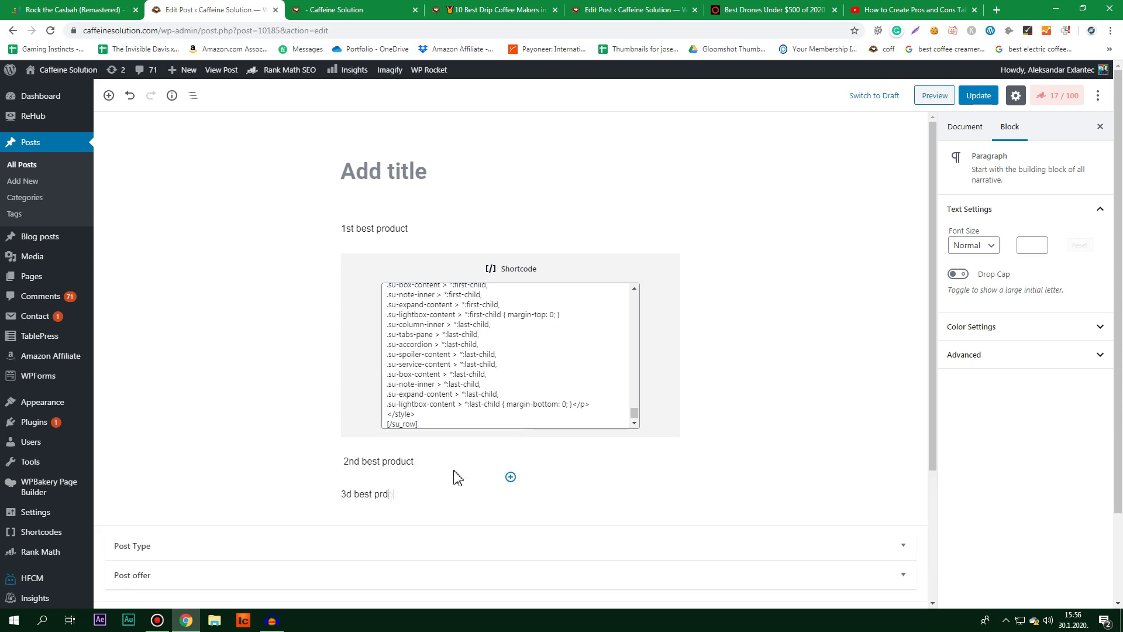
key("Return")
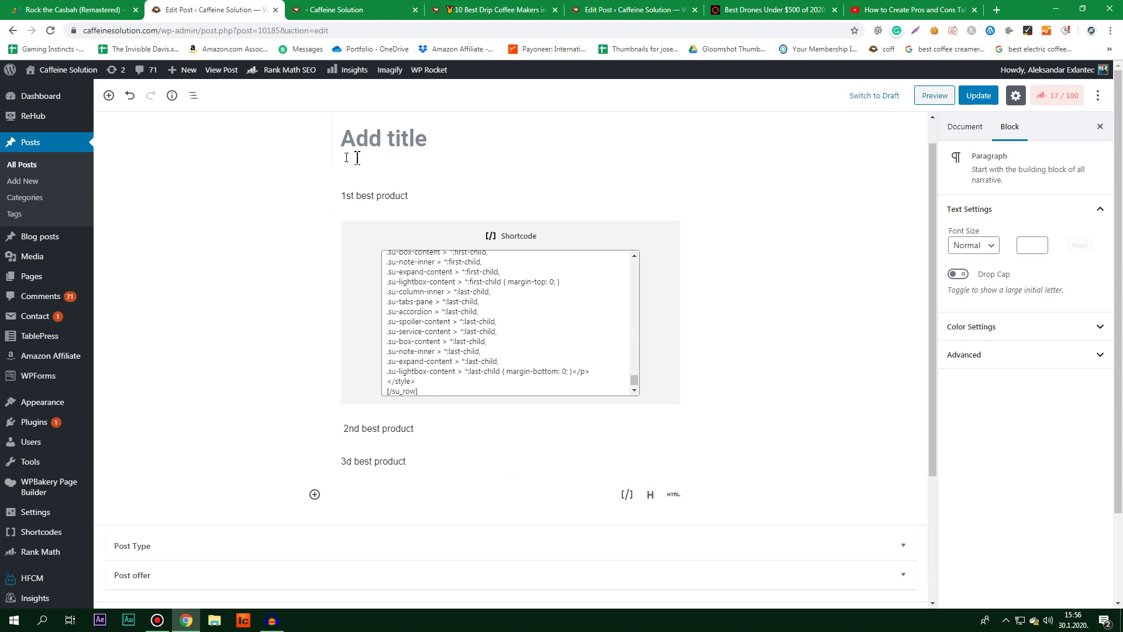
Step: Insert the line "3 Best Products List" above "1st best product" and convert it to a heading
left_click(438, 145)
left_click(427, 195)
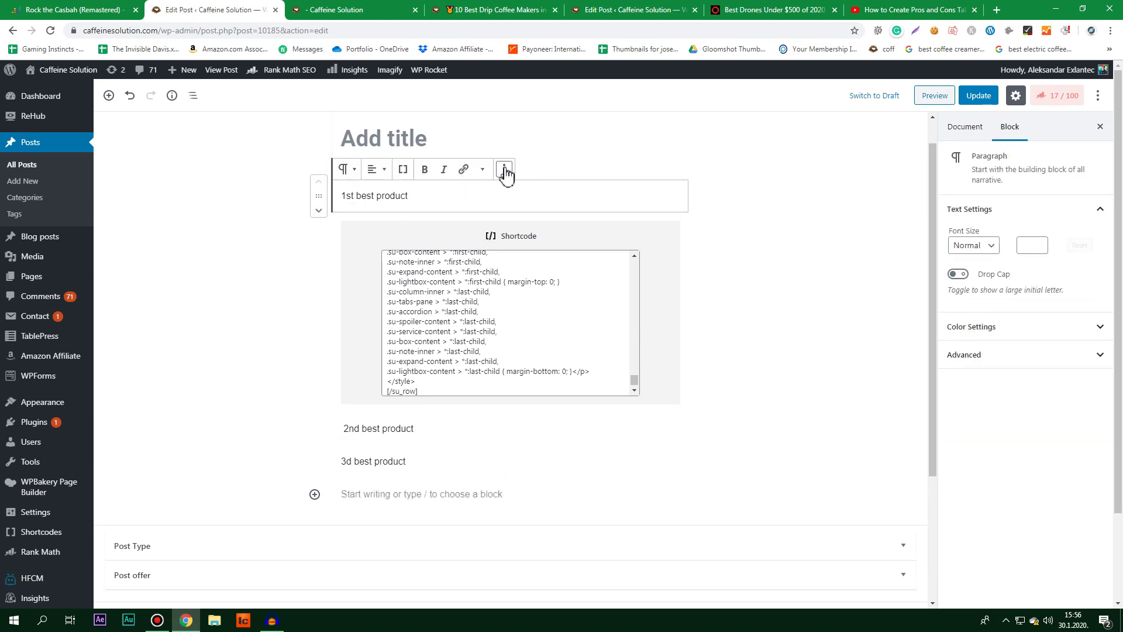
left_click(504, 171)
left_click(545, 236)
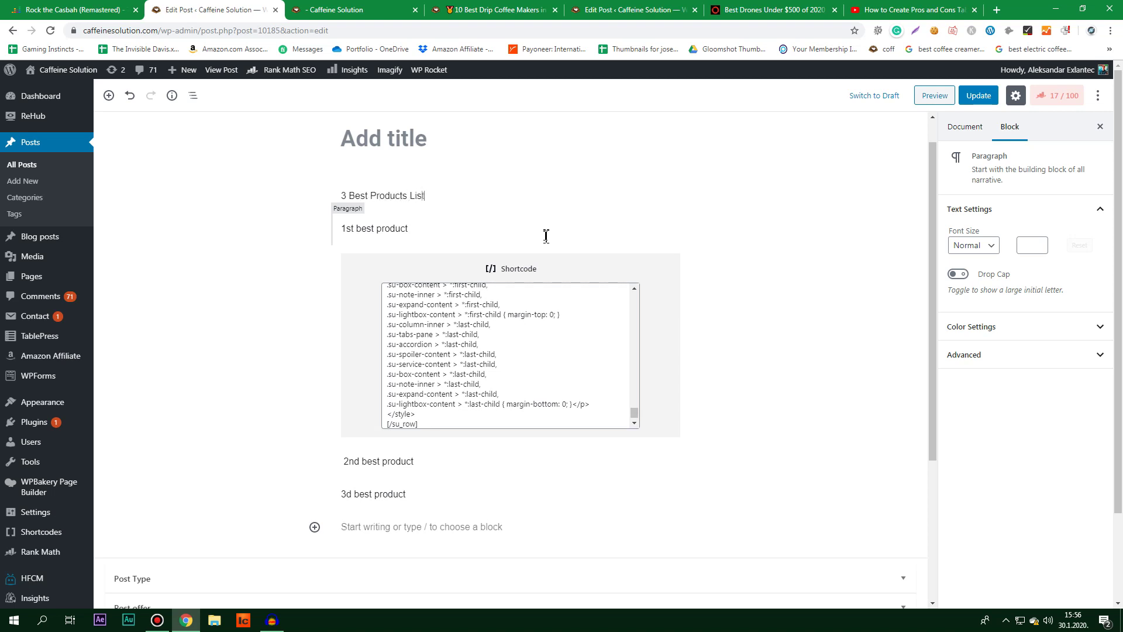
left_click(347, 169)
left_click(361, 253)
Step: Convert the "1st best product" paragraph to an H3 heading
left_click(370, 230)
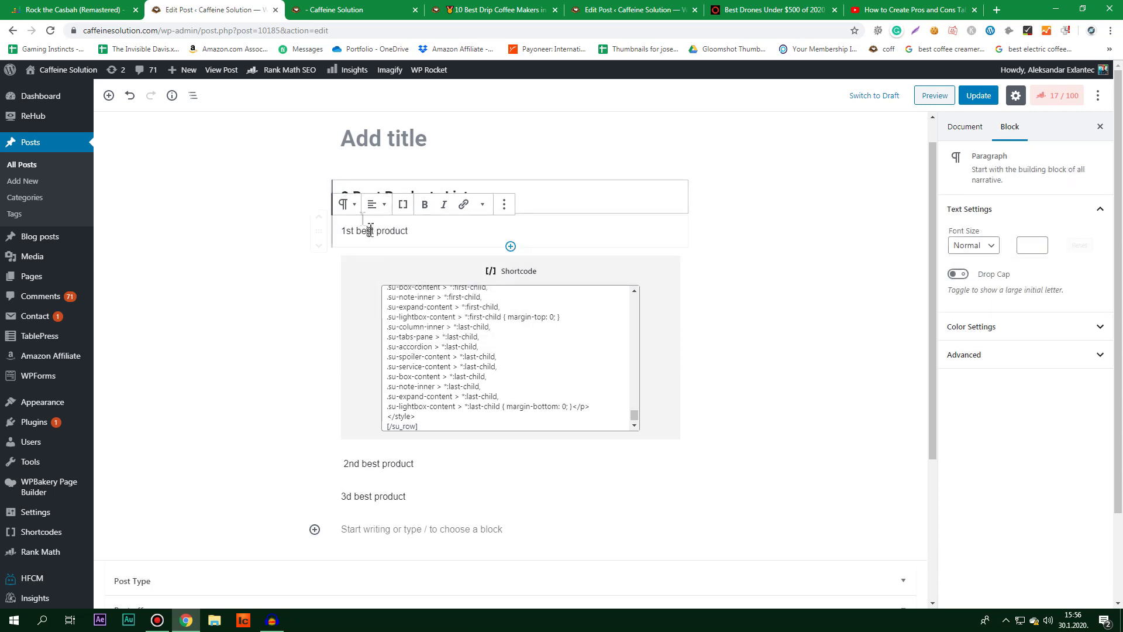
left_click(347, 203)
left_click(374, 264)
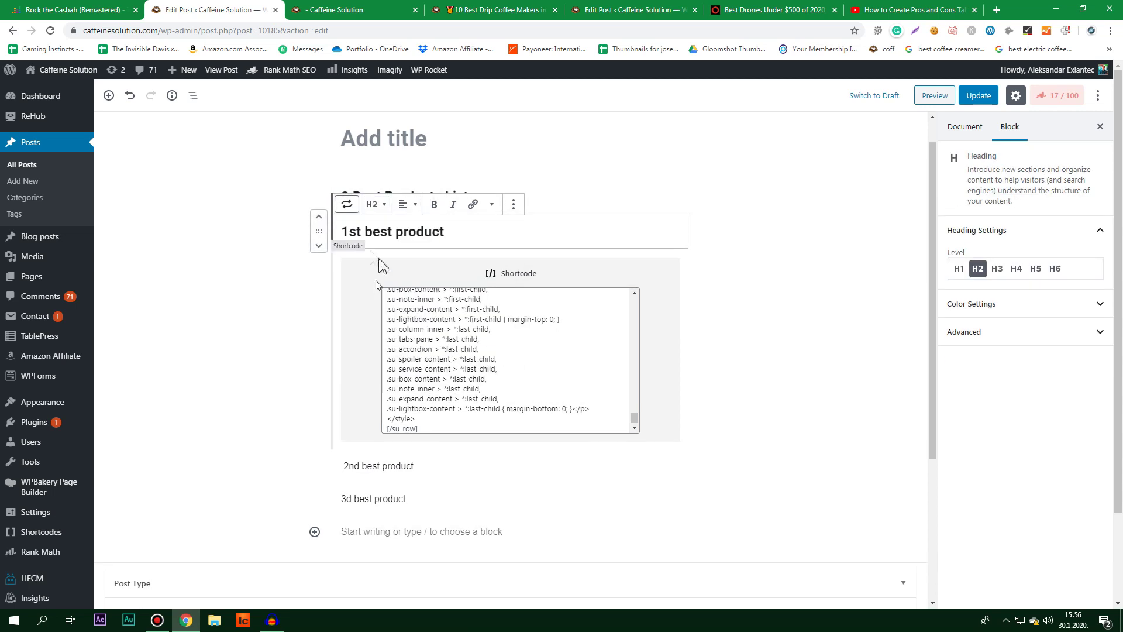
left_click(376, 205)
left_click(332, 153)
Step: Convert the "2nd best product" paragraph to an H3 heading
left_click(383, 465)
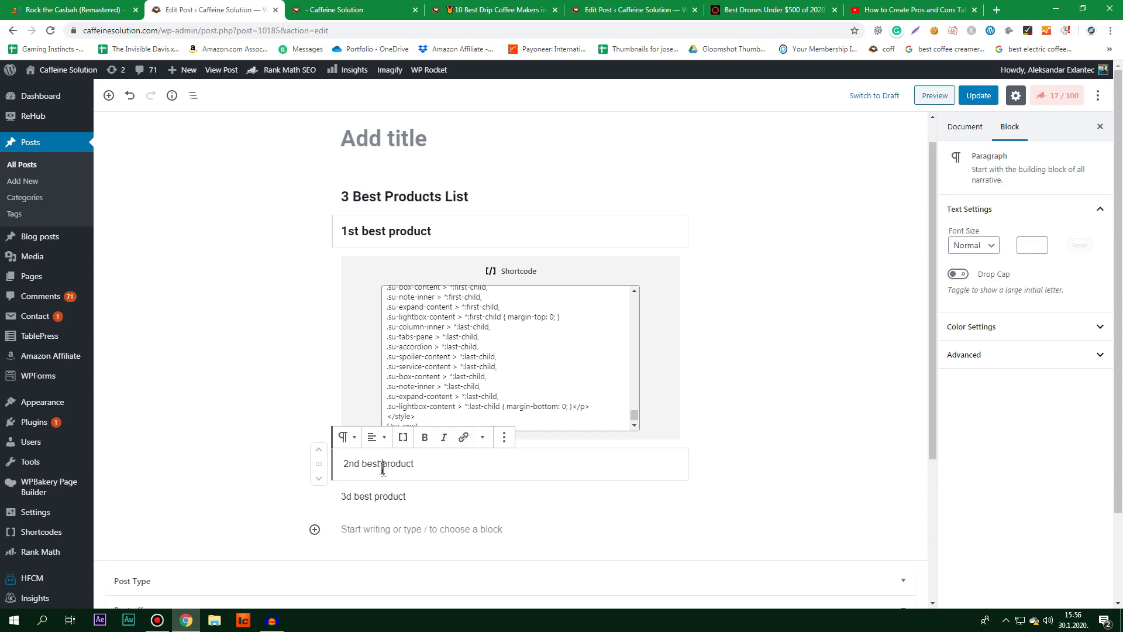
left_click(345, 437)
left_click(368, 503)
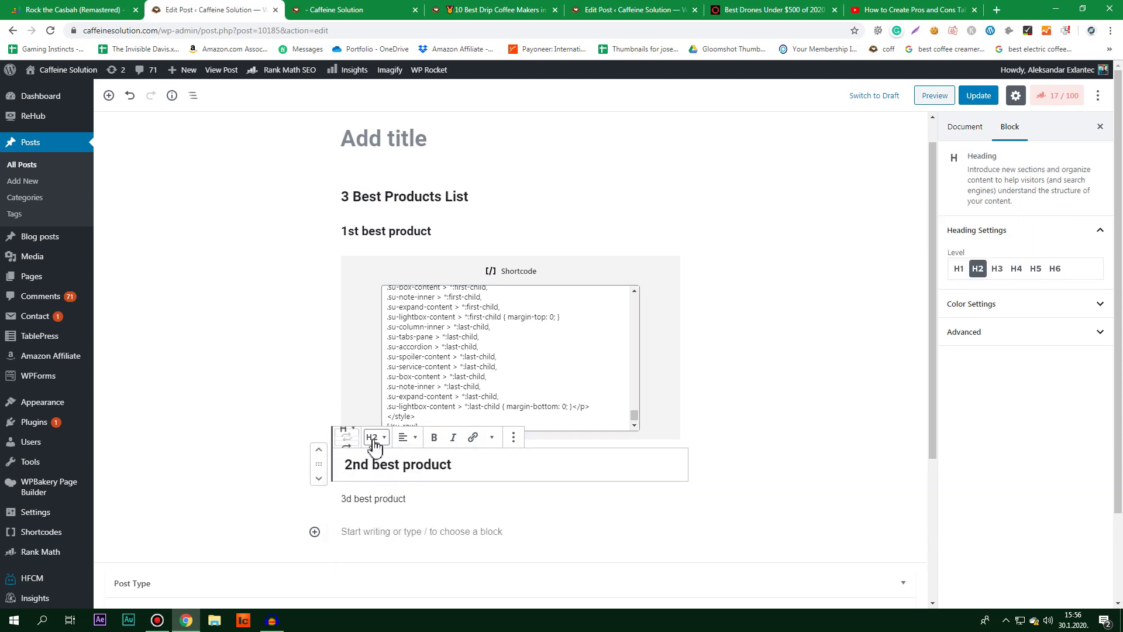
left_click(374, 441)
left_click(345, 387)
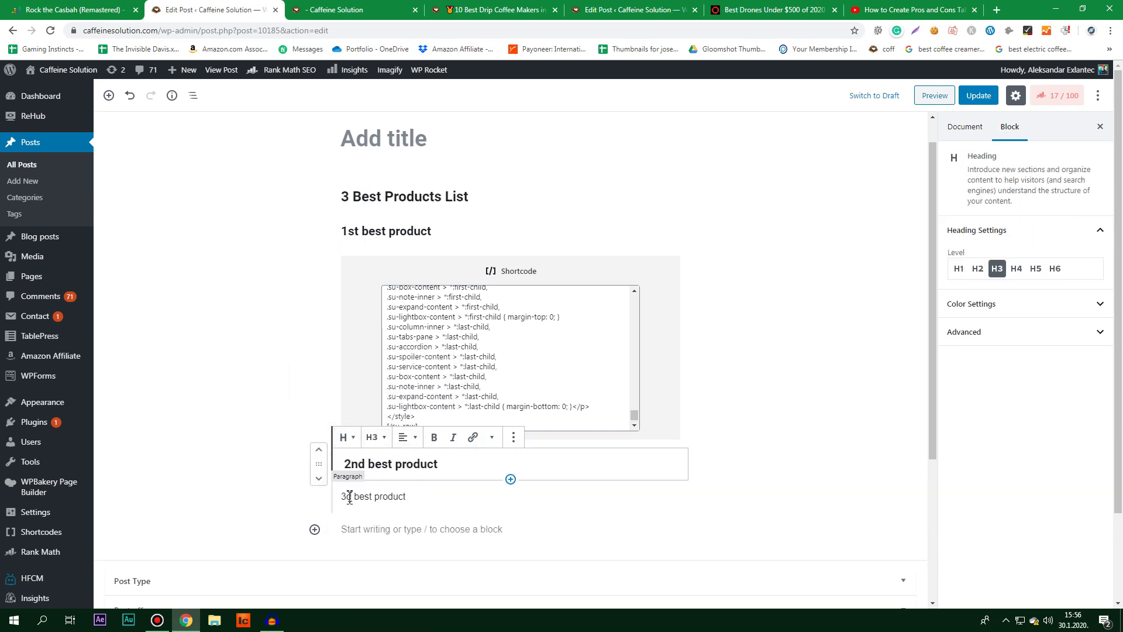
Step: Correct the third product line to "3rd best product" and convert it to an H3 heading
left_click(349, 497)
left_click(346, 470)
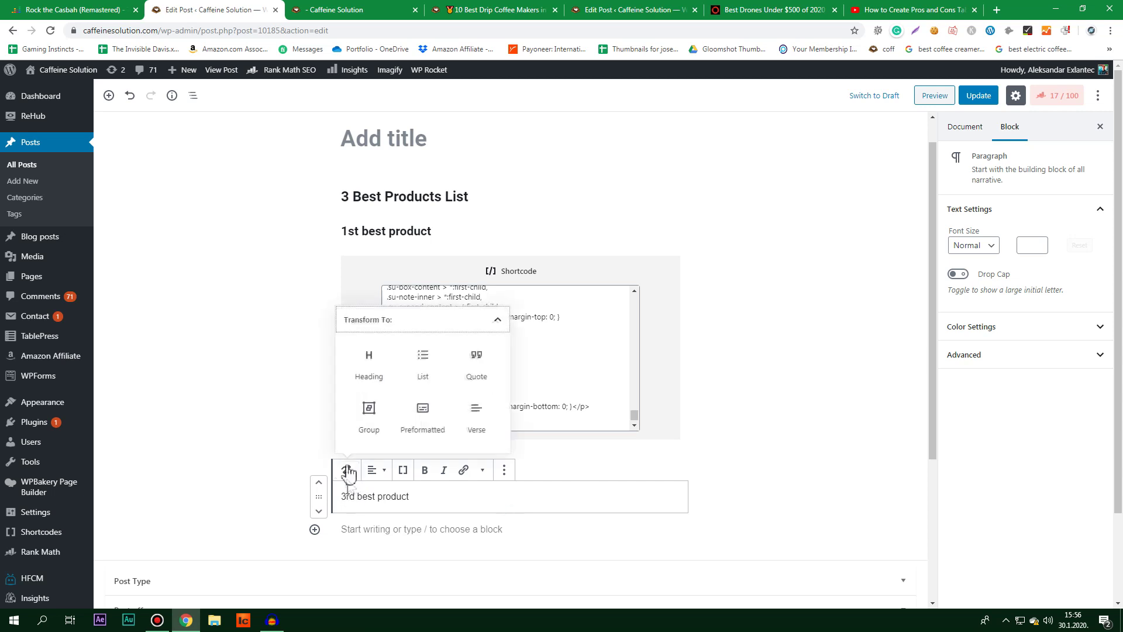
left_click(363, 376)
left_click(436, 531)
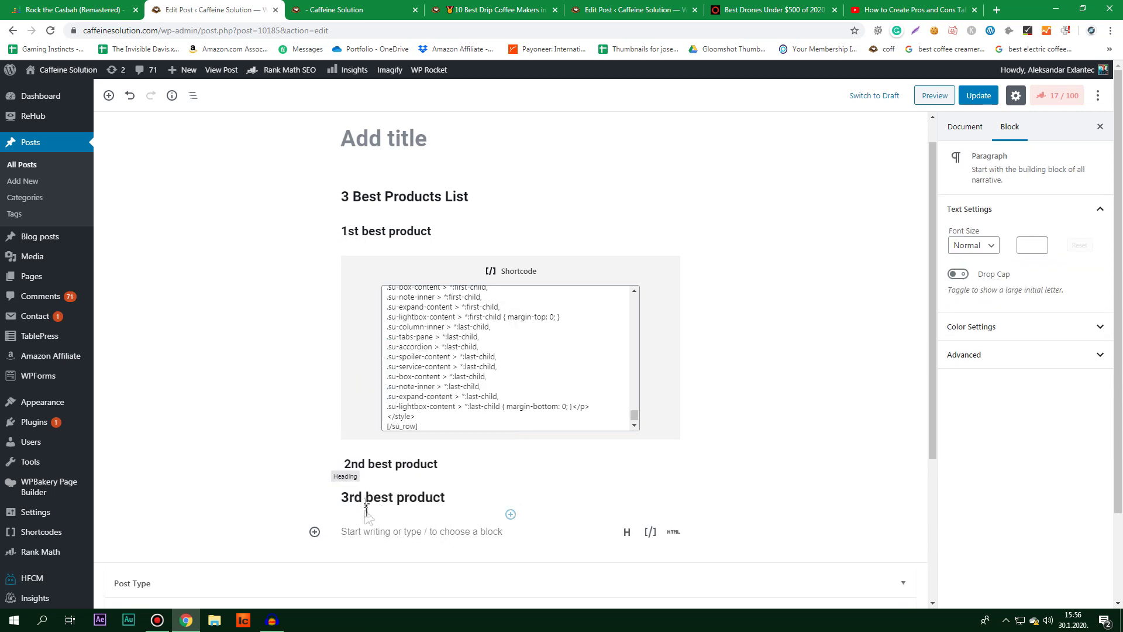
left_click(366, 503)
left_click(373, 472)
left_click(381, 416)
left_click(278, 286)
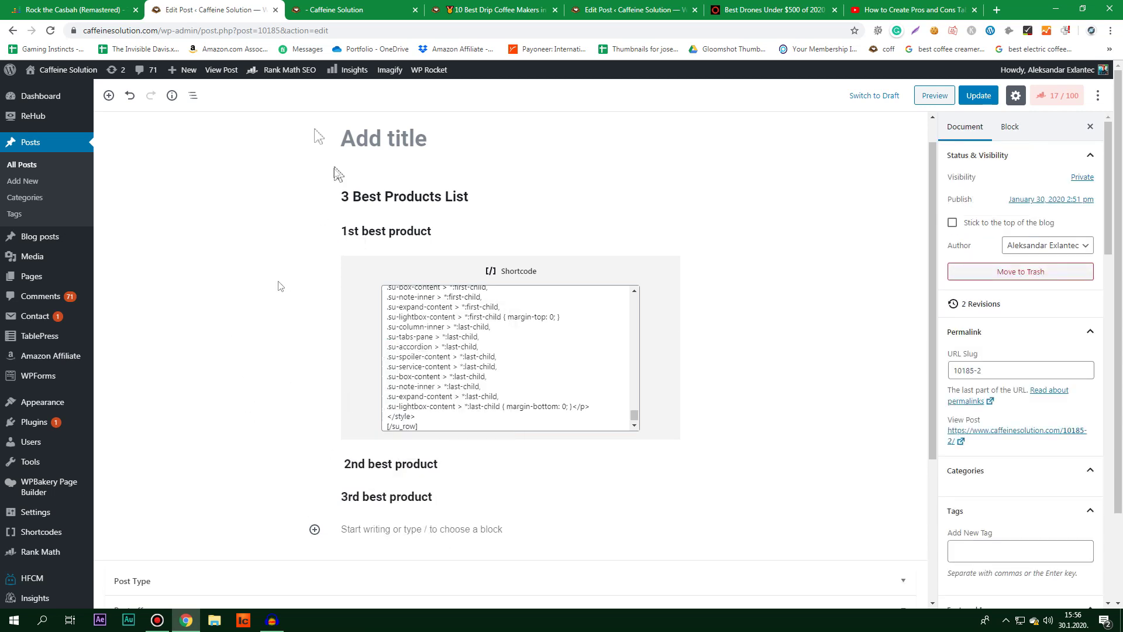
Step: Copy the entire pros and cons code of the second product, the Ninja Coffee Maker, from the coffee makers post's shortcode block
left_click(632, 9)
scroll(318, 293, "down", 7)
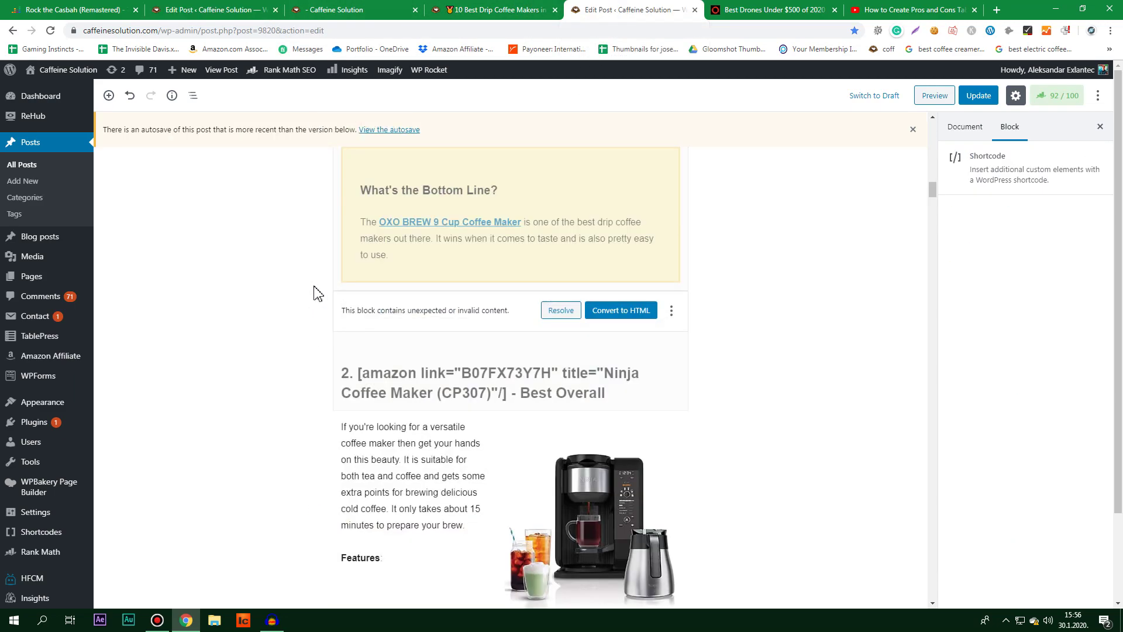
scroll(314, 293, "down", 8)
scroll(426, 456, "down", 4)
scroll(425, 456, "down", 5)
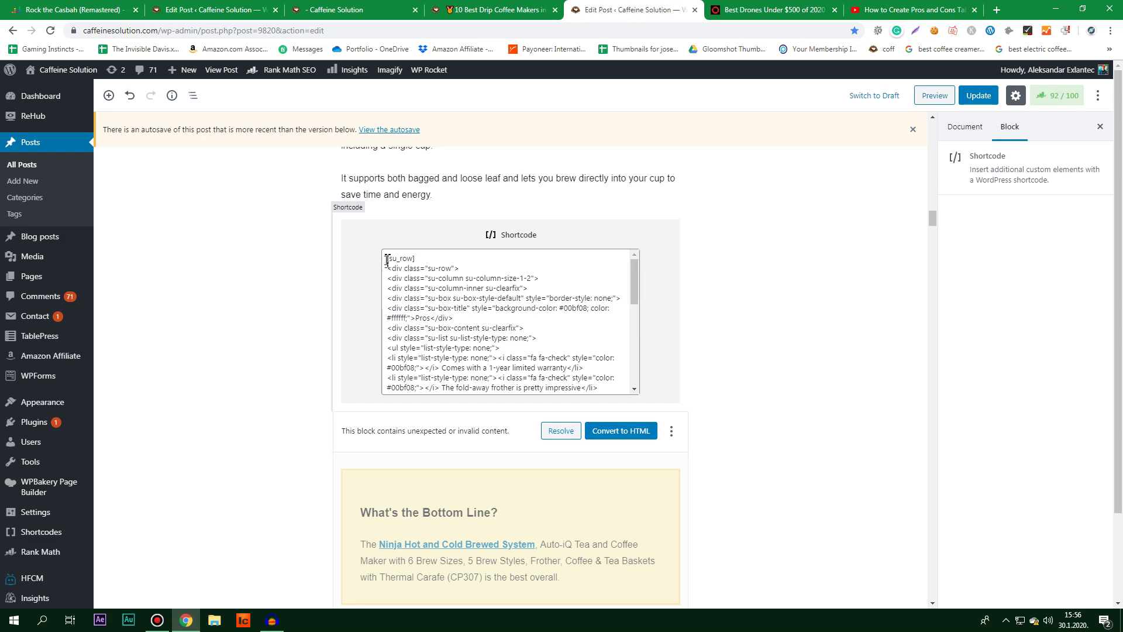
left_click_drag(386, 260, 559, 534)
left_click(484, 353)
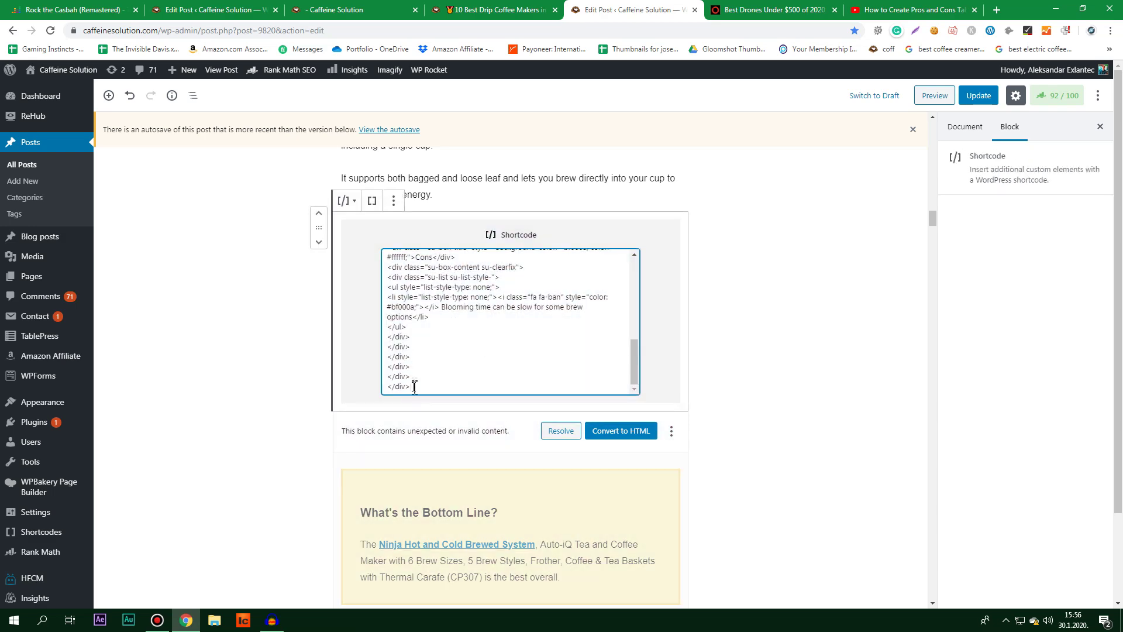
left_click_drag(414, 387, 338, 193)
left_click(404, 278)
left_click_drag(385, 253, 463, 377)
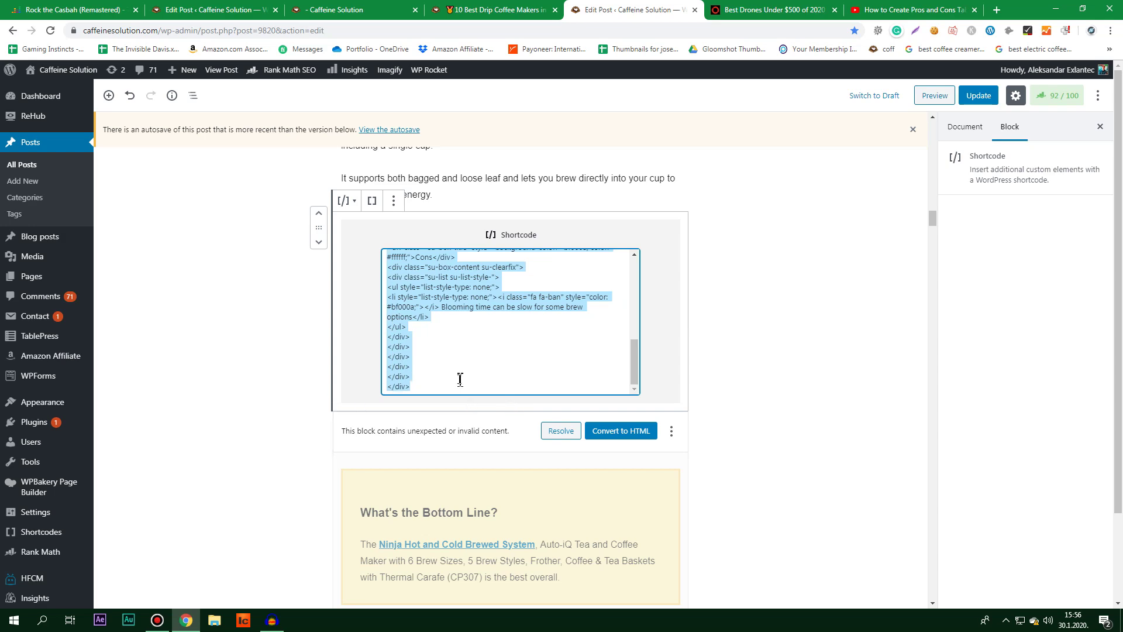
Step: Insert a Shortcode block below the "2nd best product" heading in the untitled post and paste the copied code into it
left_click(336, 10)
left_click(210, 10)
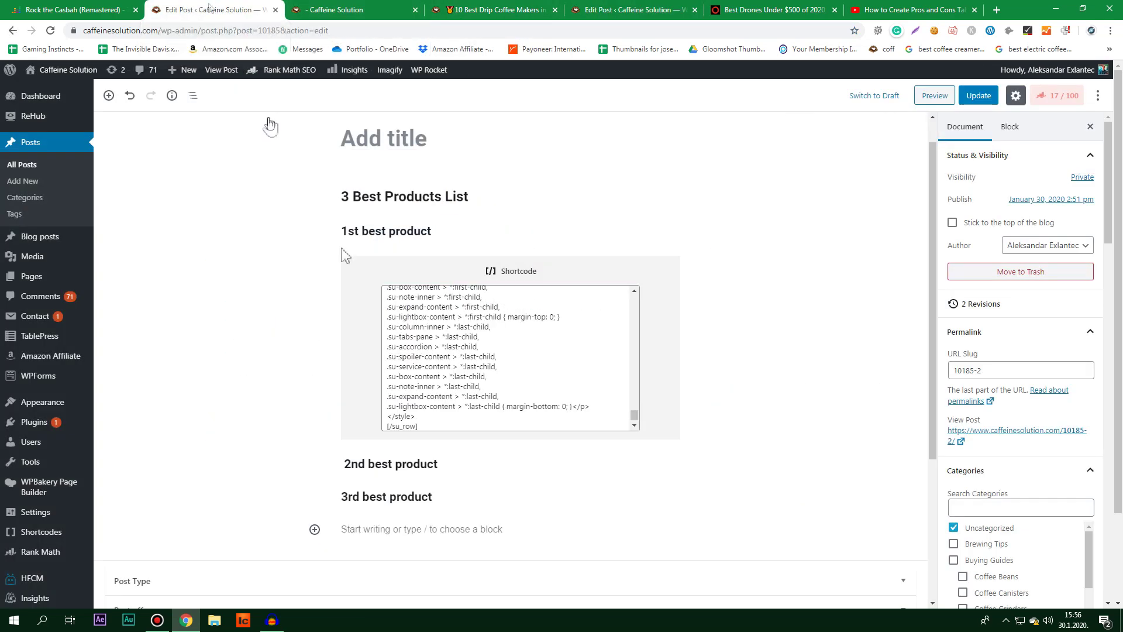
left_click(451, 332)
left_click_drag(635, 418, 635, 299)
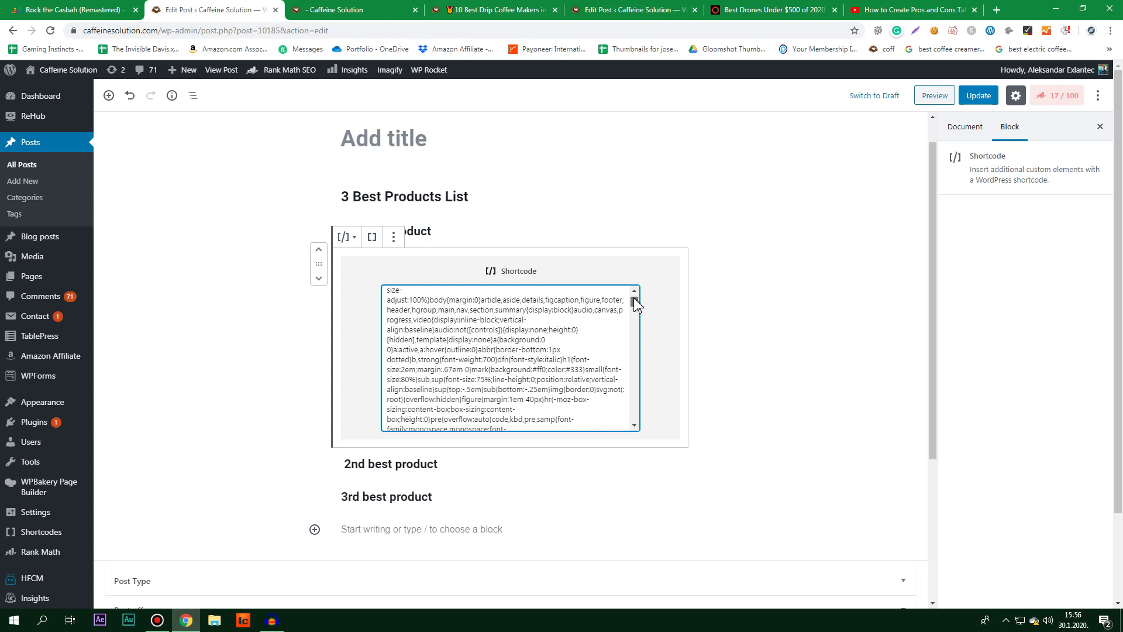
left_click(474, 466)
left_click(514, 440)
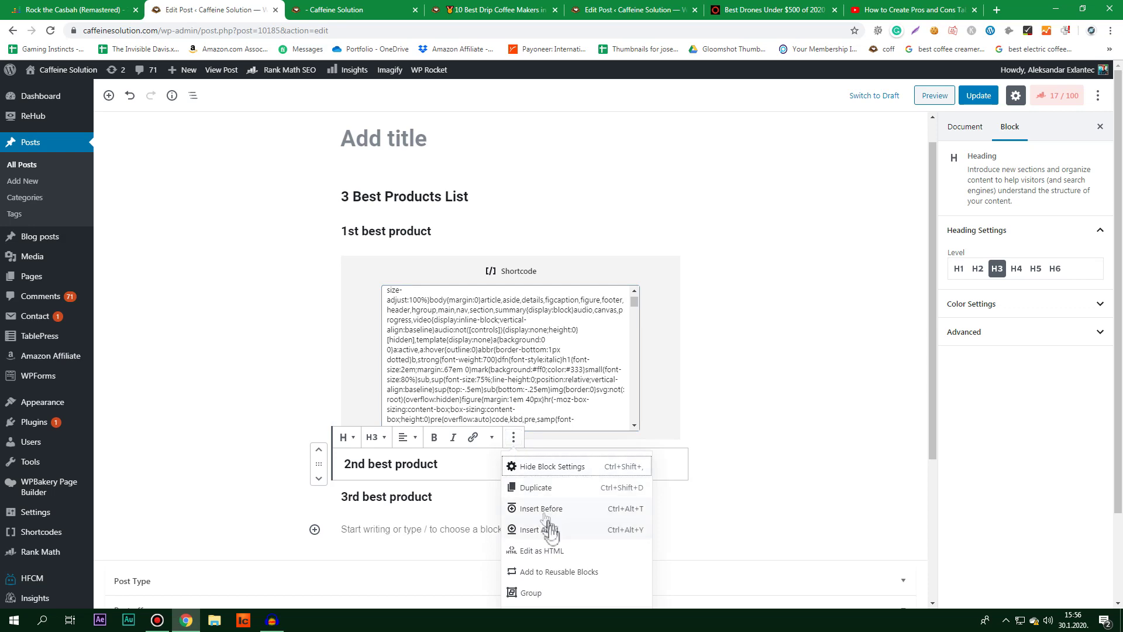
left_click(553, 530)
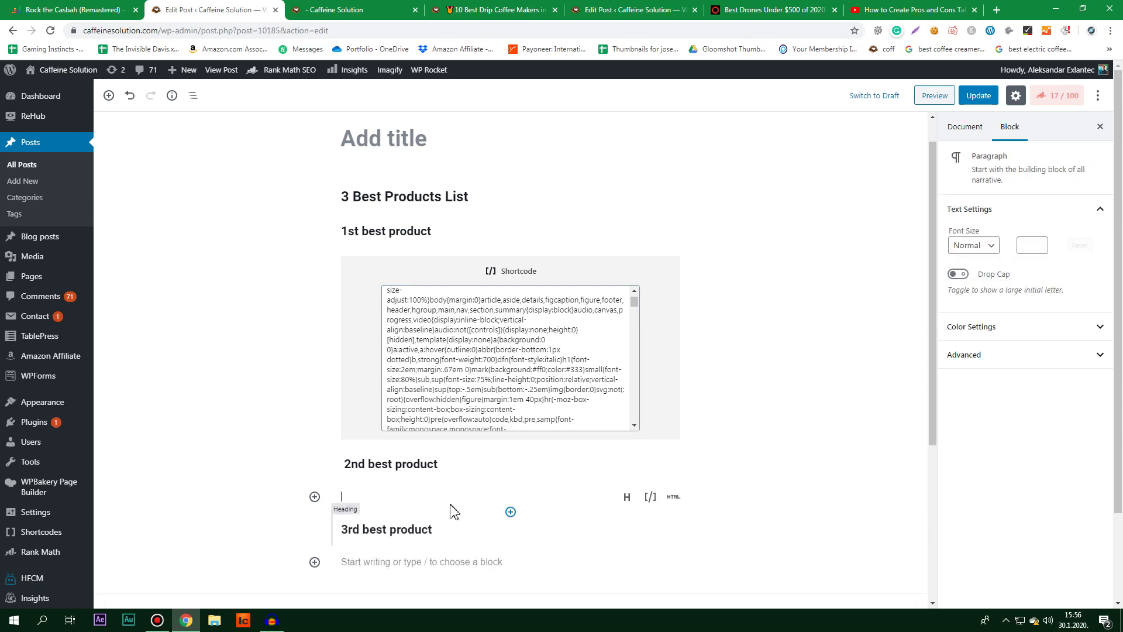
left_click(653, 503)
key("ctrl+v")
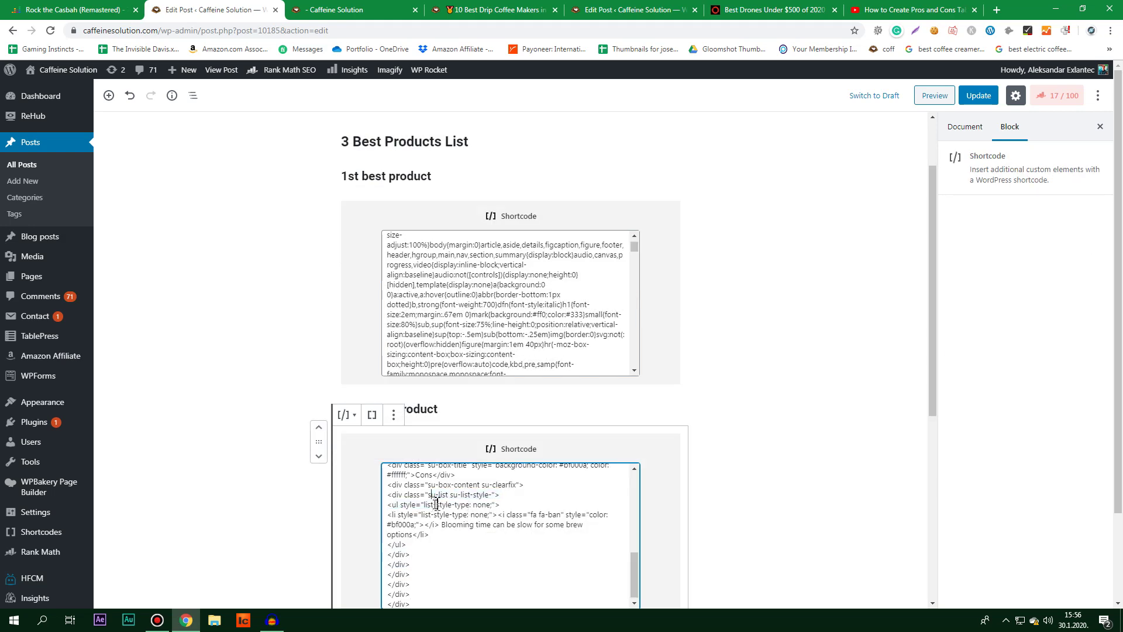
Step: Update the untitled post and reload its preview to check both pros and cons tables
scroll(779, 462, "down", 6)
left_click(421, 280)
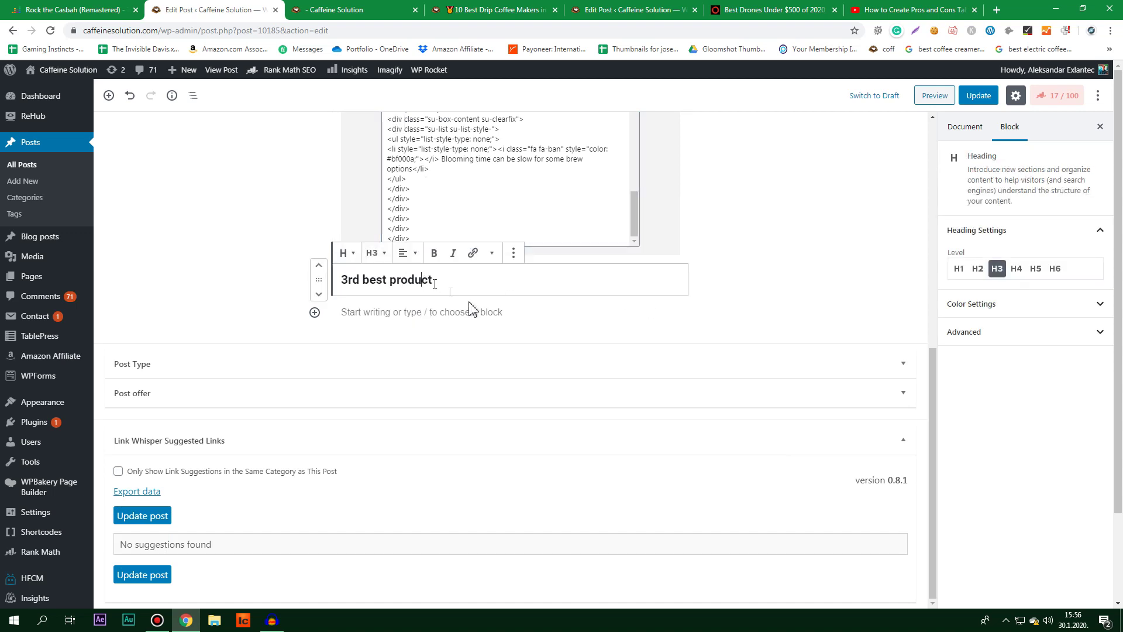
left_click(978, 95)
left_click(463, 10)
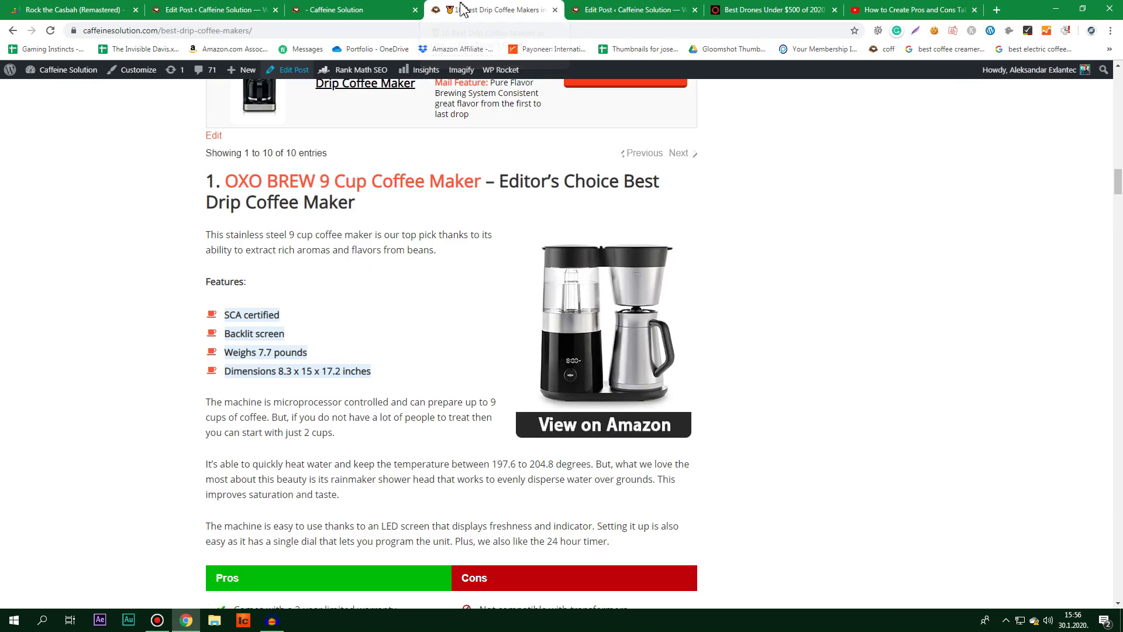
left_click(328, 10)
left_click(50, 31)
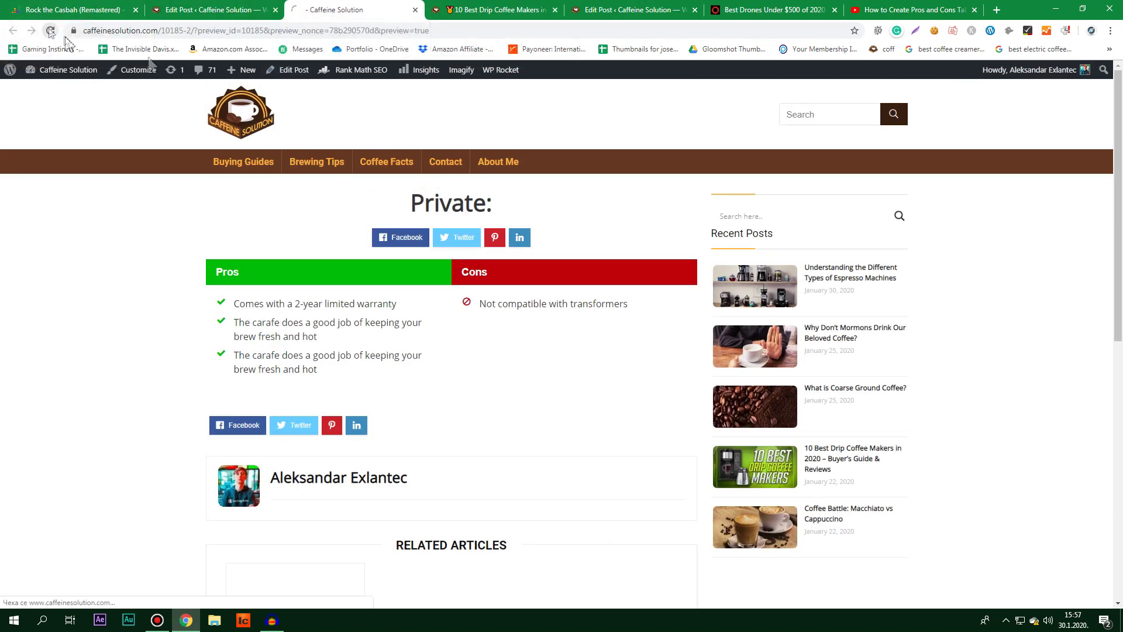
scroll(386, 445, "down", 2)
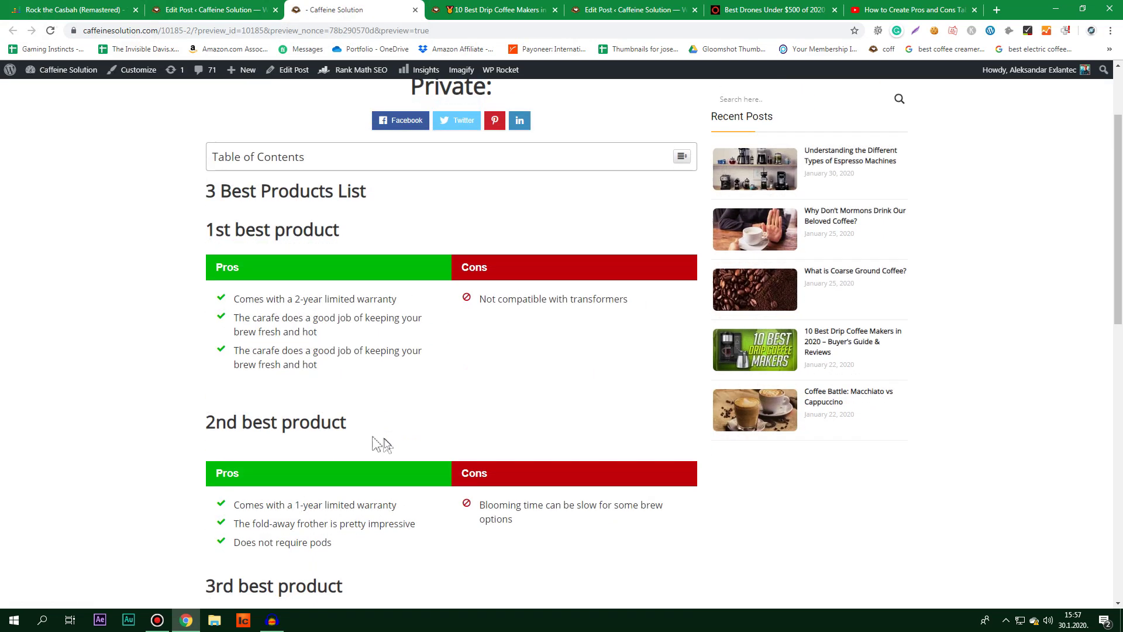
Step: Return to the untitled post's editor and remove the Shortcode block below the "1st best product" heading
left_click(228, 9)
scroll(673, 409, "up", 5)
left_click(507, 342)
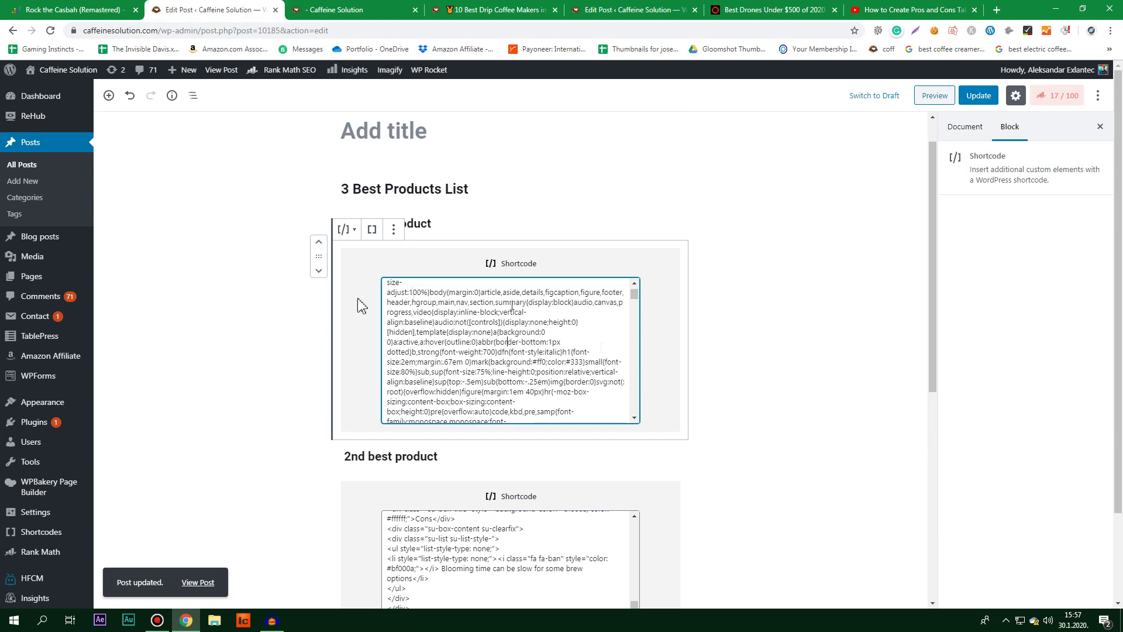
left_click(396, 231)
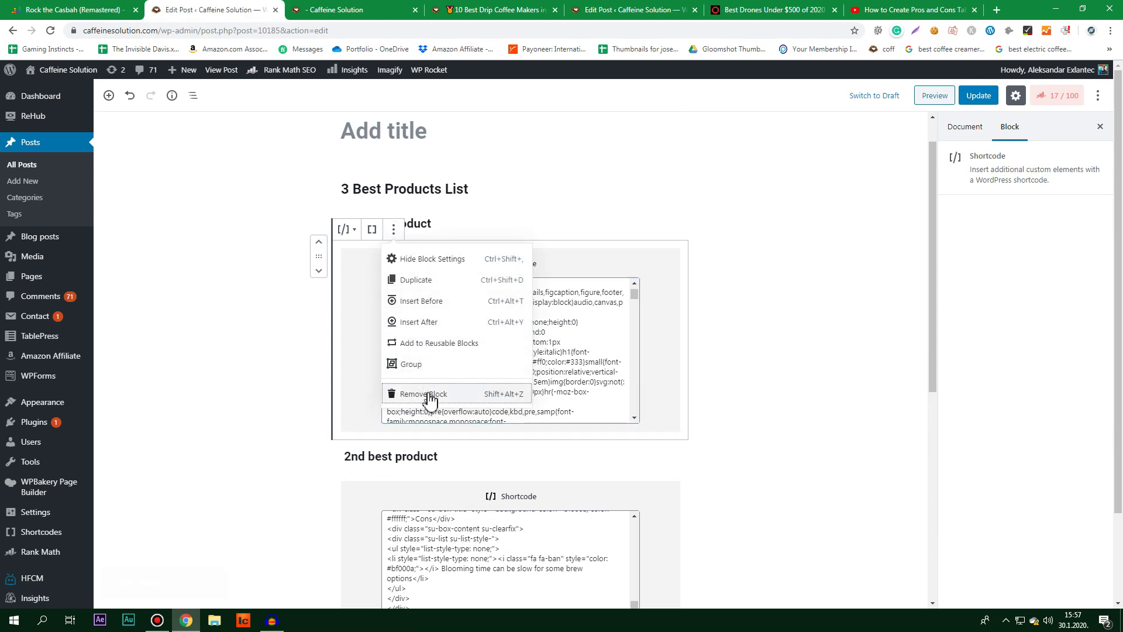
left_click(427, 396)
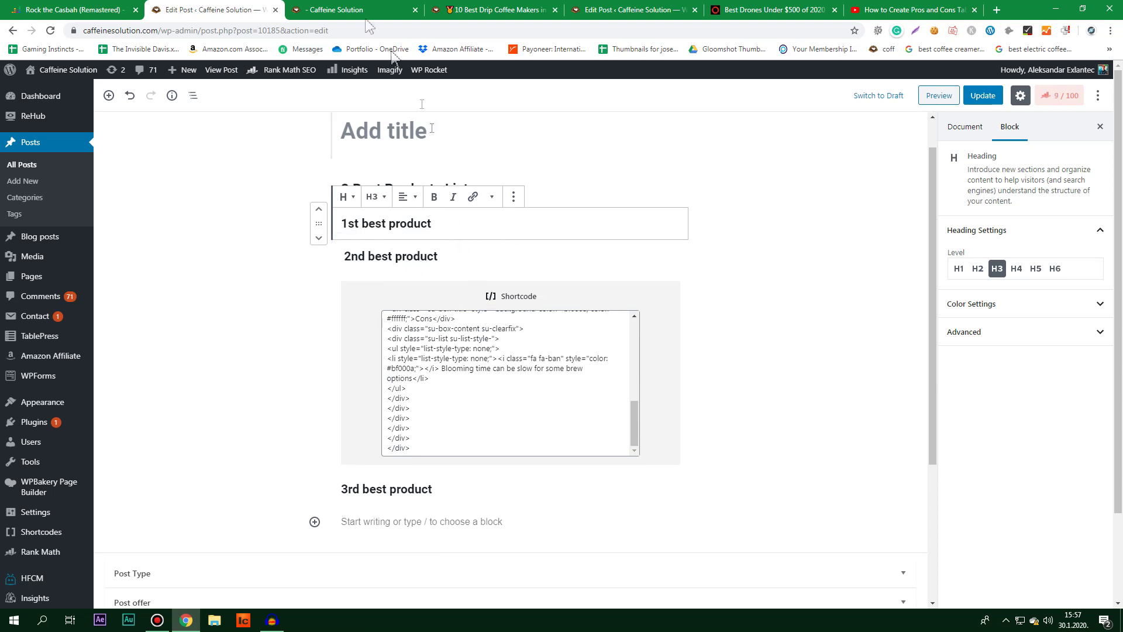
Step: Update the untitled post and reload its preview to check how the "2nd best product" table displays without the first block
left_click(324, 9)
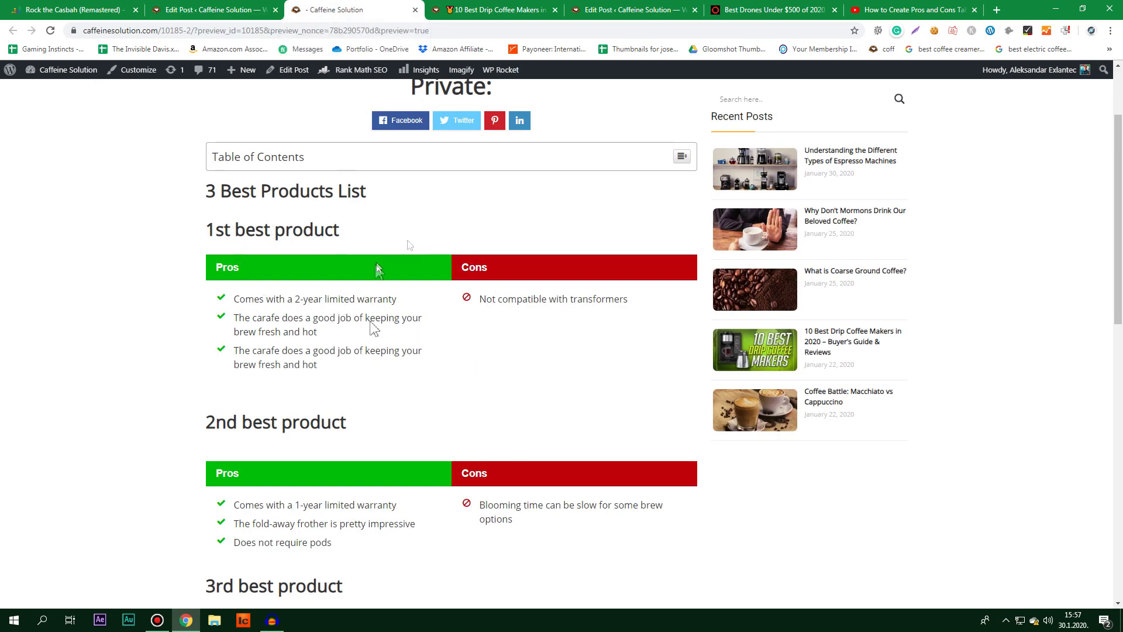
left_click(210, 9)
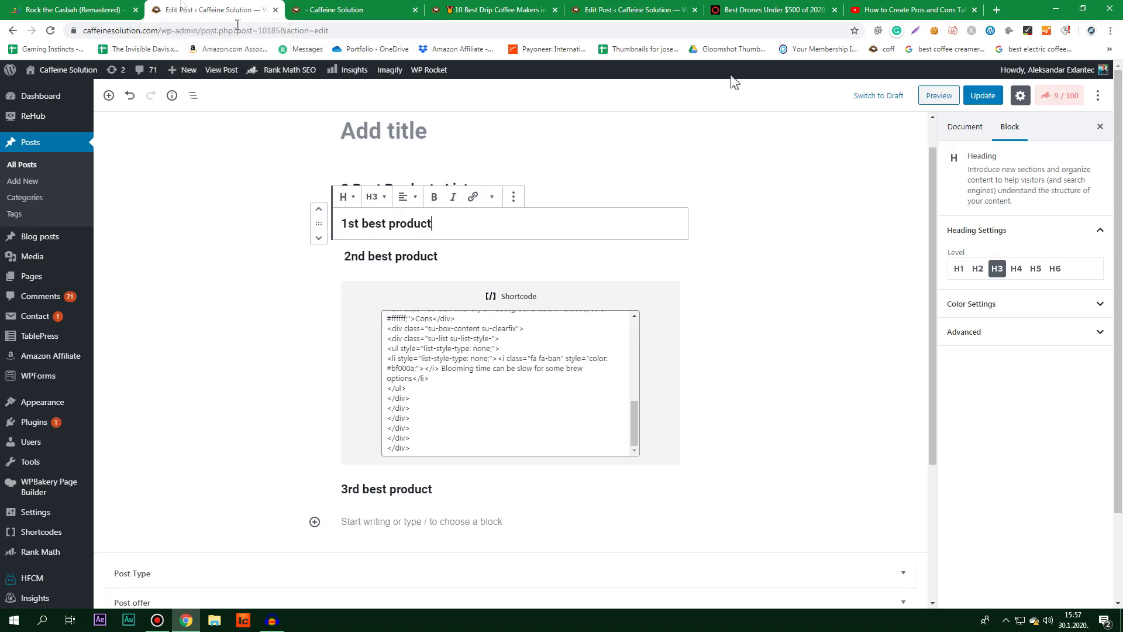
left_click(976, 95)
left_click(375, 8)
left_click(51, 30)
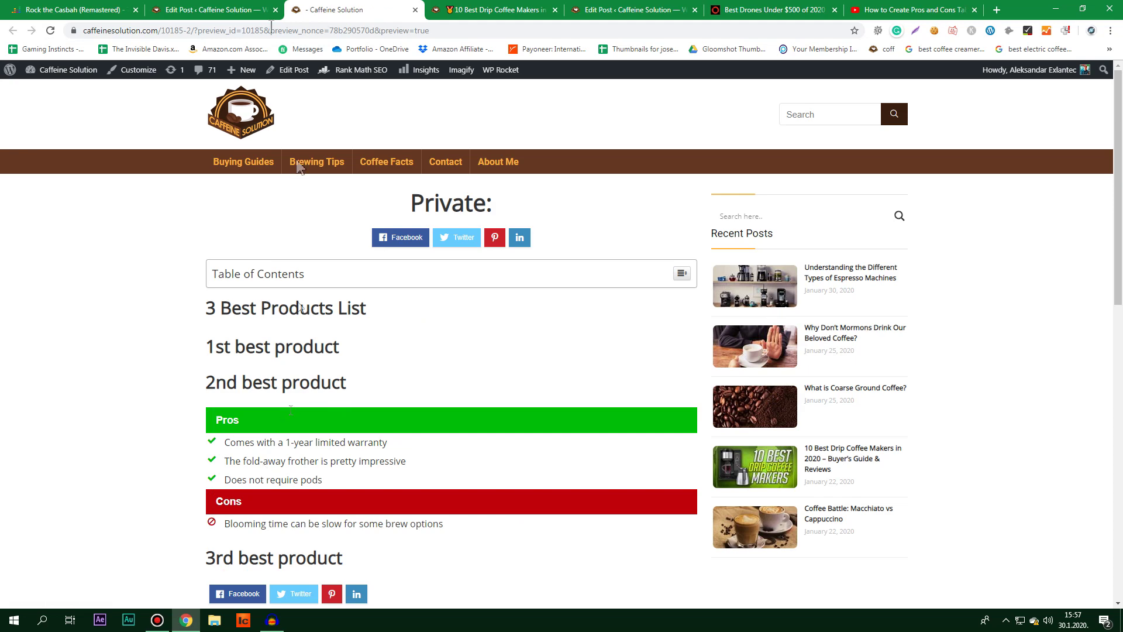
Step: Insert an empty Shortcode block directly after the "1st best product" heading in the untitled post
left_click(270, 9)
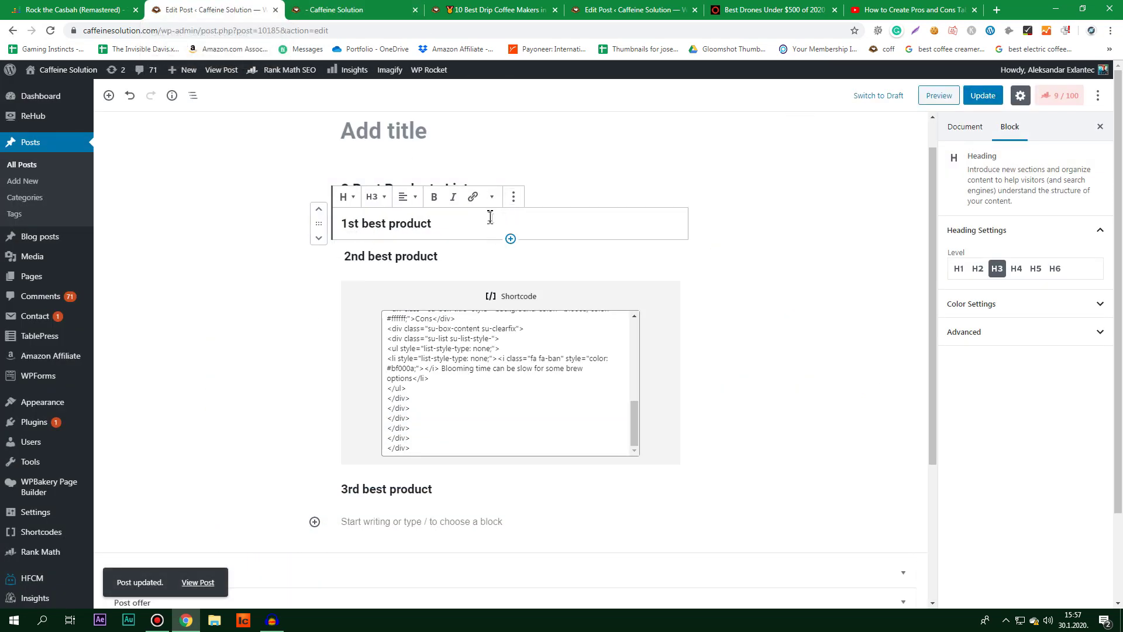
left_click(513, 199)
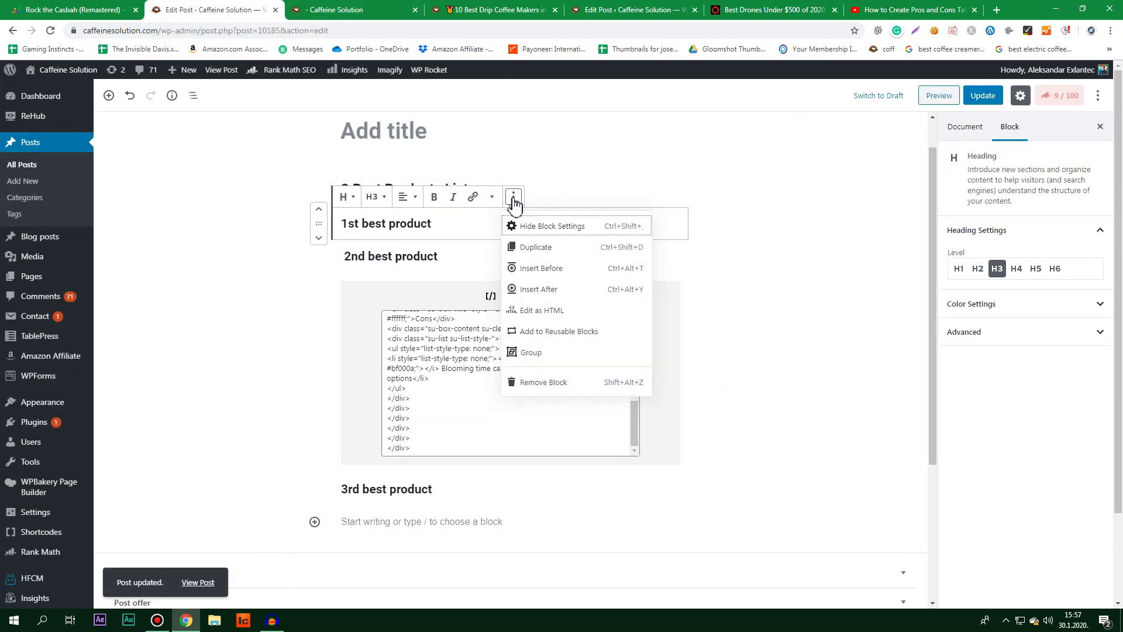
left_click(544, 289)
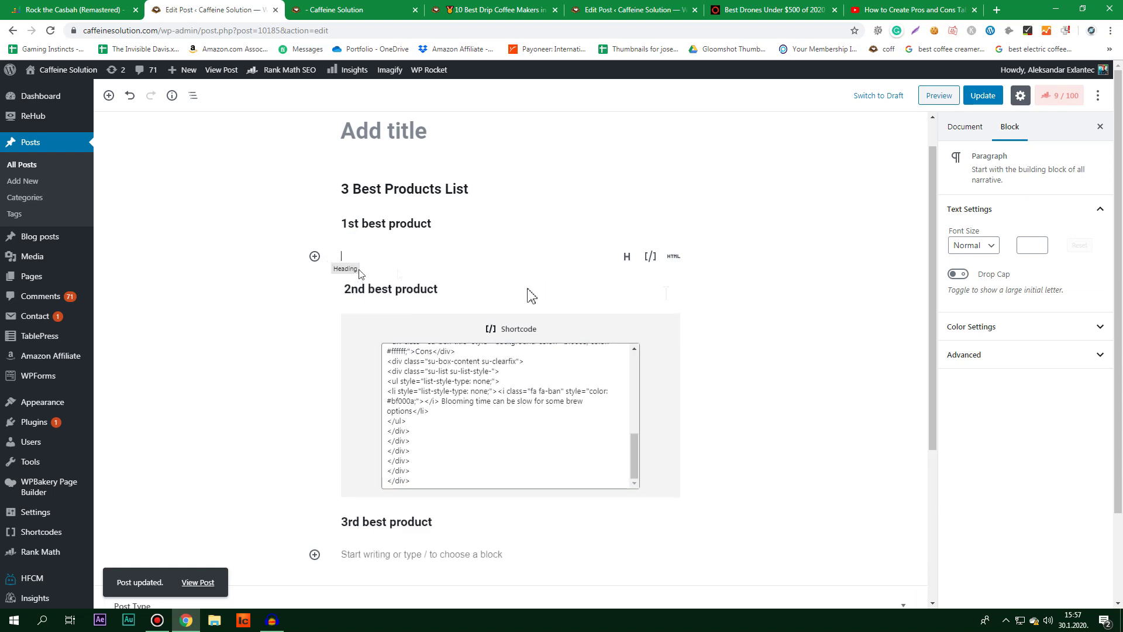
left_click(649, 257)
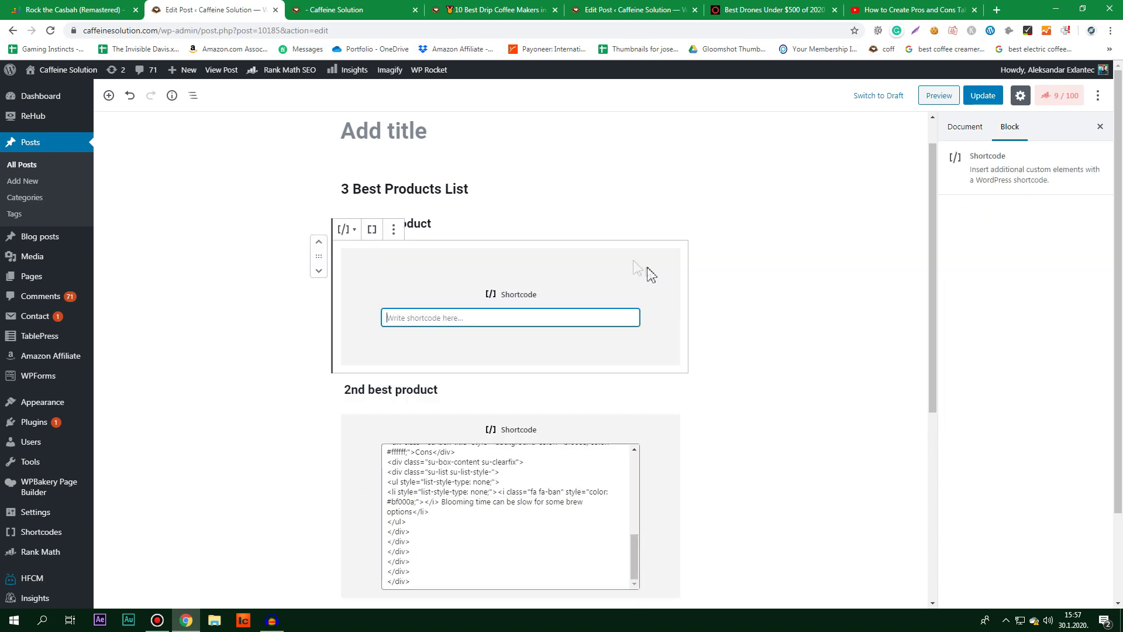
Step: Copy the first product's entire pros and cons code, including its style section, from the coffee makers post's shortcode block
left_click(632, 10)
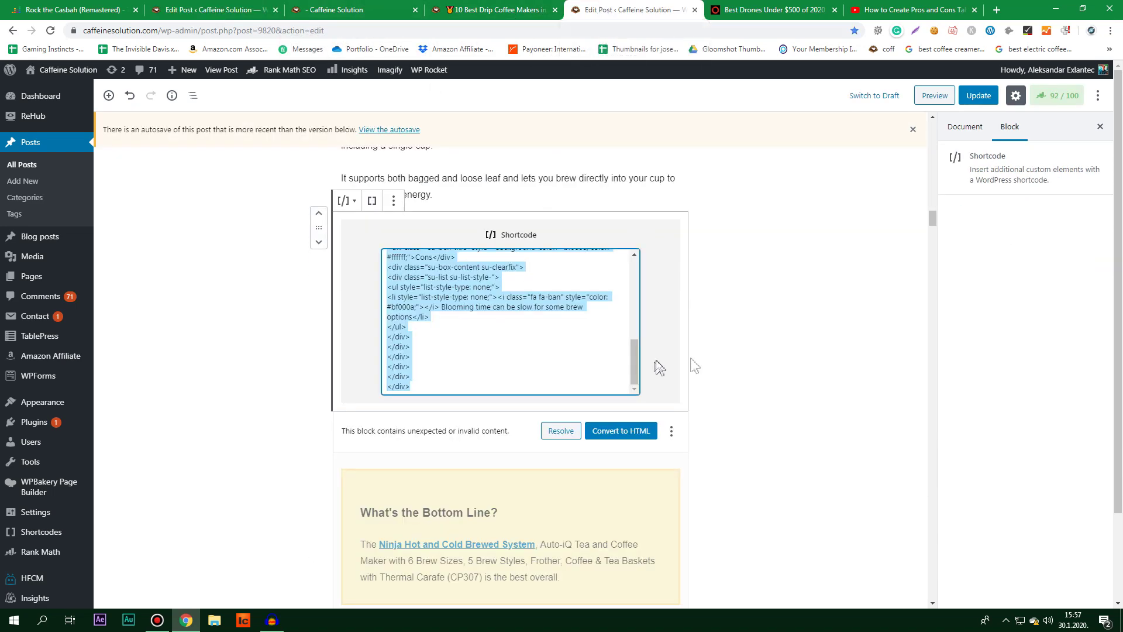
scroll(694, 365, "up", 10)
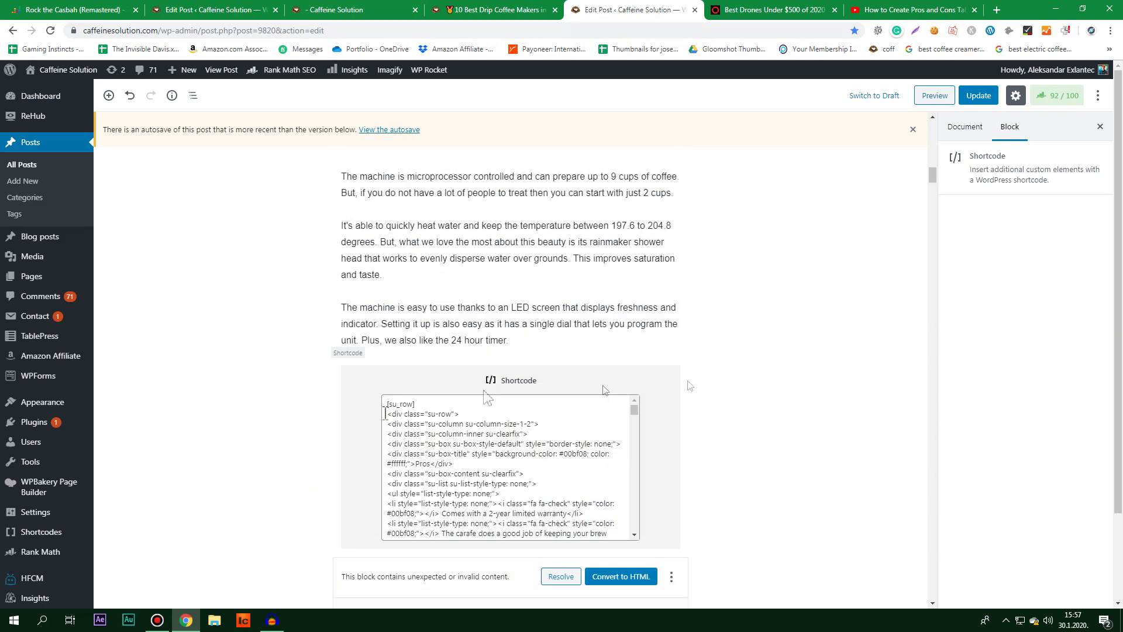
left_click_drag(635, 411, 644, 554)
left_click_drag(465, 538, 376, 351)
left_click(503, 477)
mouse_move(634, 514)
left_mouse_down()
mouse_move(635, 409)
mouse_move(641, 530)
left_mouse_up()
key("ctrl+a")
Step: Paste the copied code into the empty Shortcode block below "1st best product" and update the post
left_click(351, 9)
left_click(223, 10)
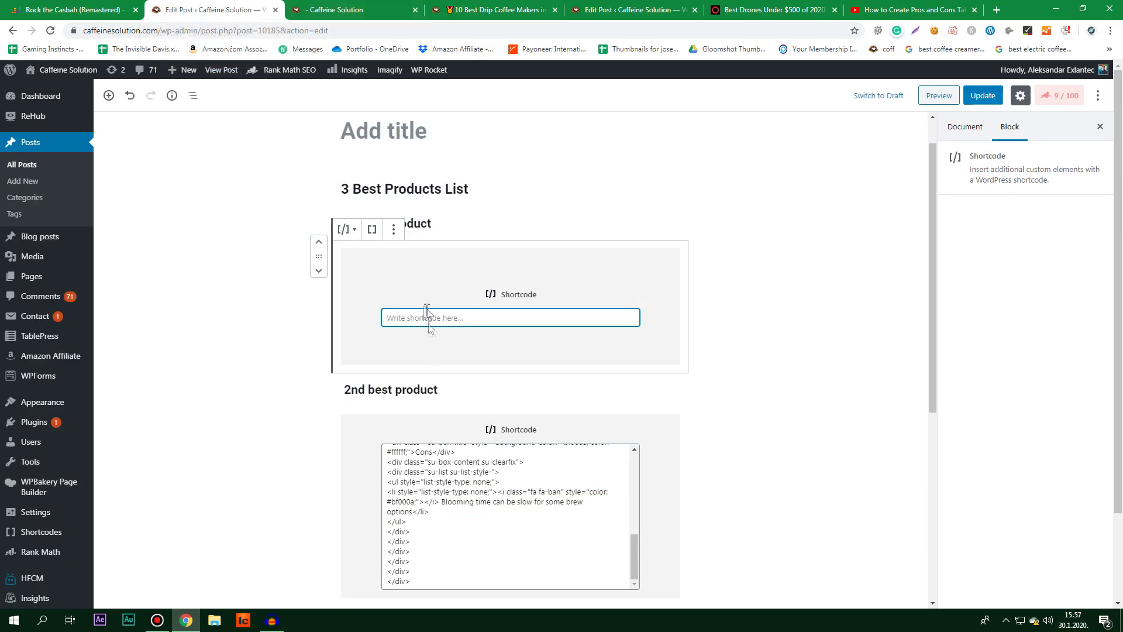
key("ctrl+v")
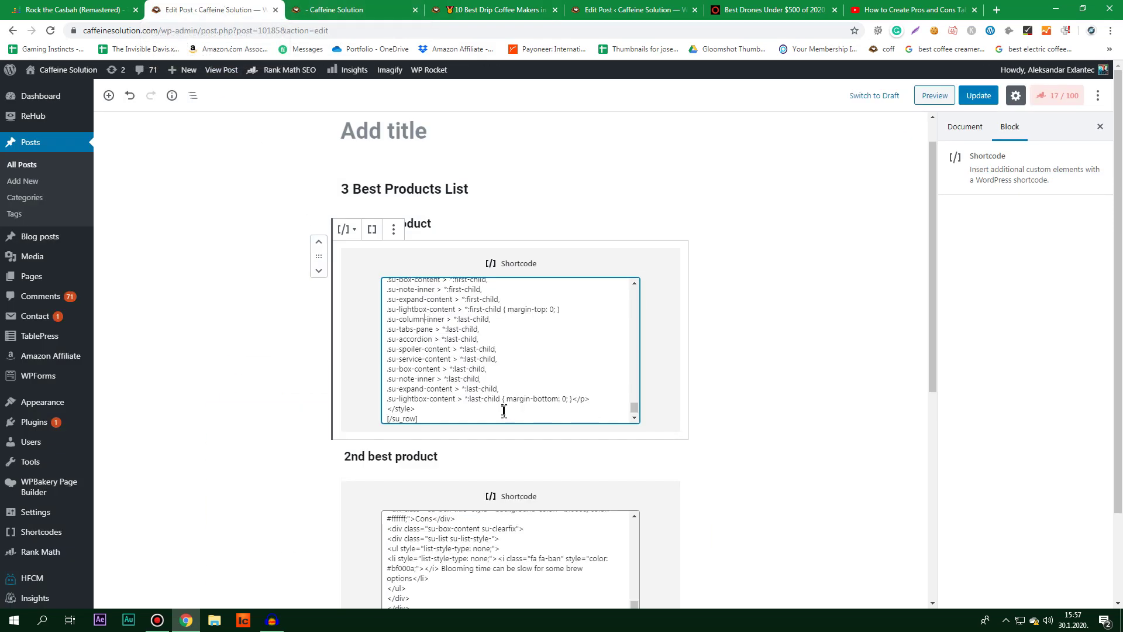
scroll(504, 409, "down", 1)
left_click(965, 100)
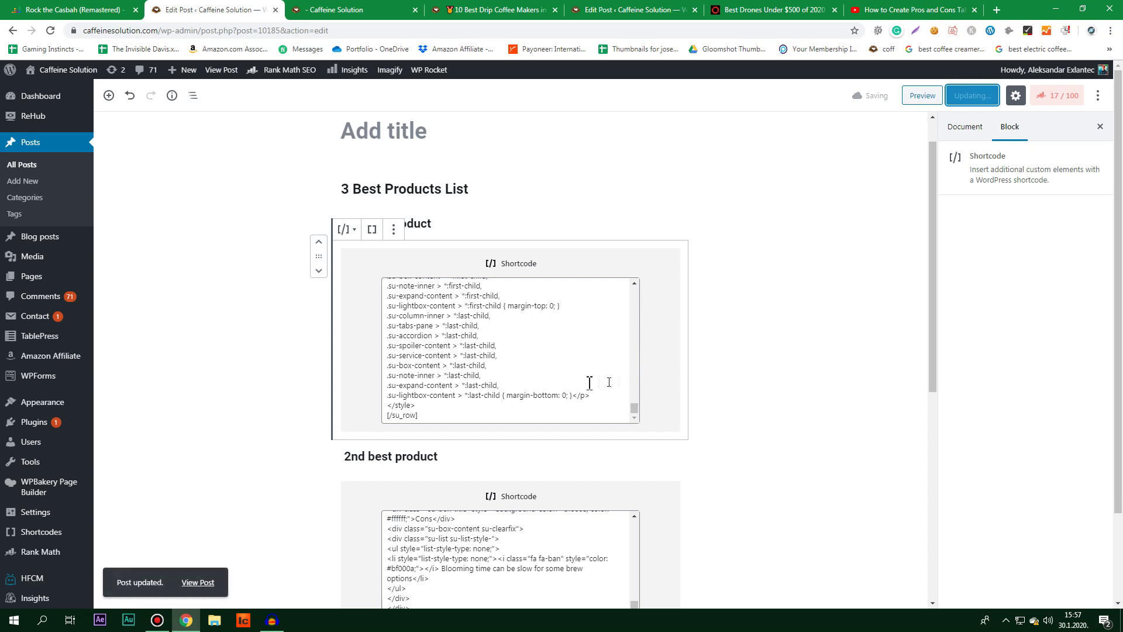
Step: Copy the entire code from the Shortcode block below the "2nd best product" heading
scroll(599, 382, "down", 2)
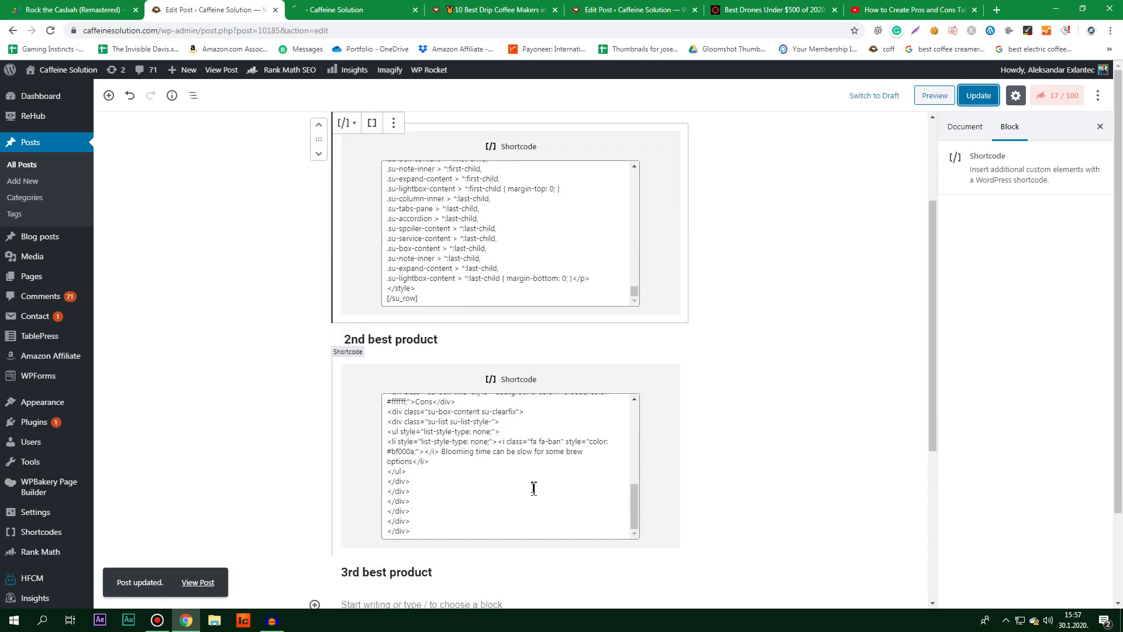
left_click_drag(633, 503, 620, 410)
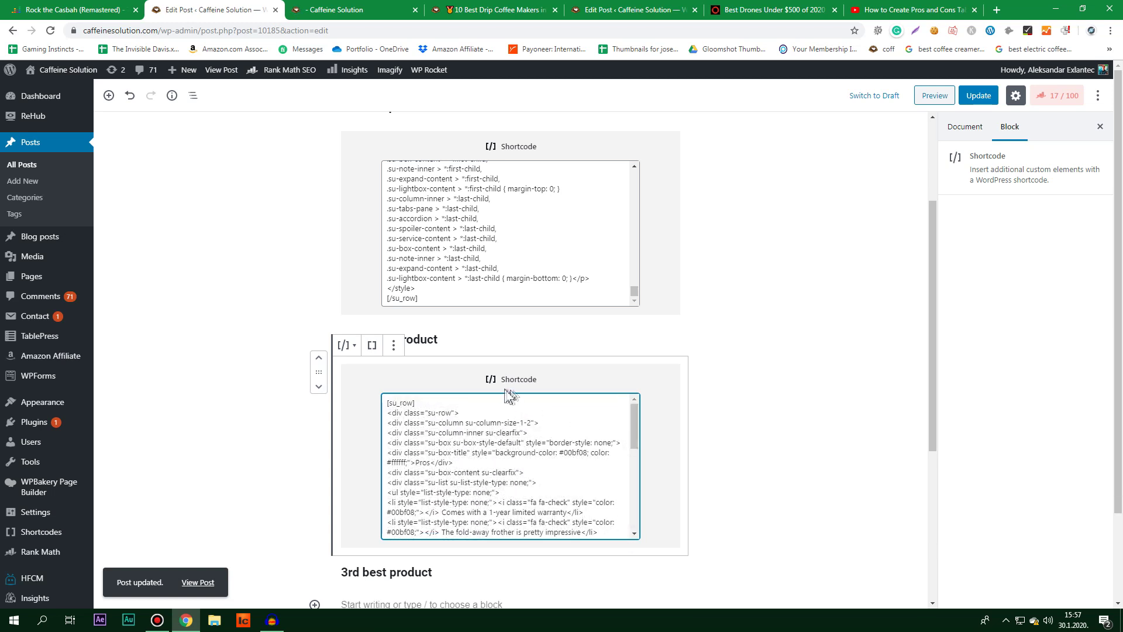
double_click(506, 384)
left_click(519, 452)
scroll(526, 462, "down", 10)
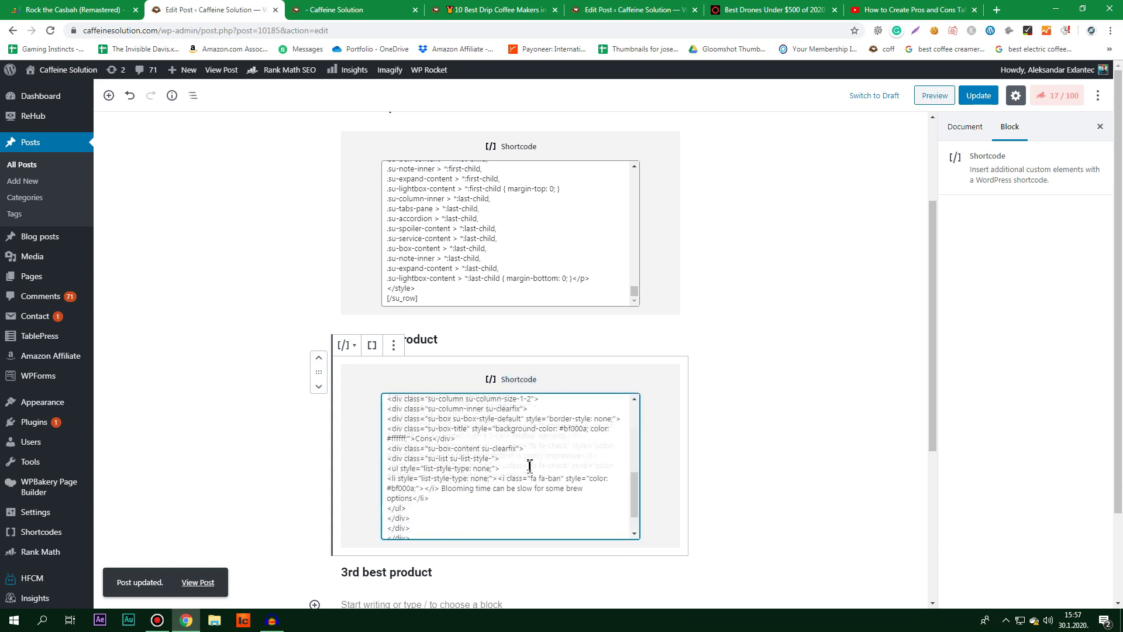
left_click_drag(508, 528, 433, 340)
left_click(440, 433)
triple_click(458, 479)
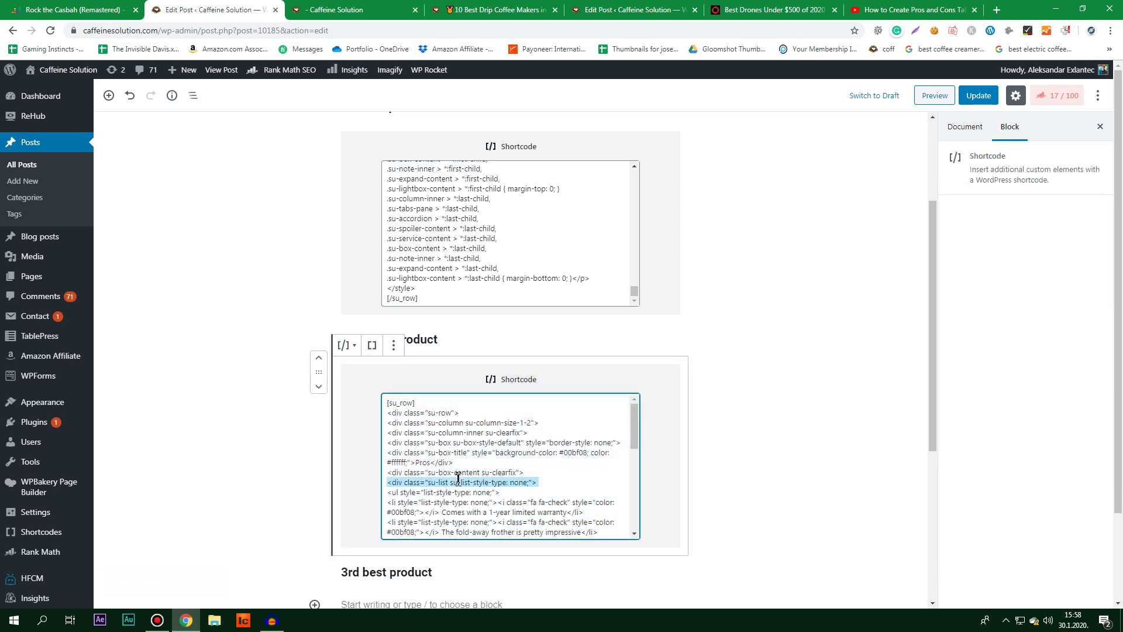
left_click_drag(388, 404, 509, 556)
scroll(405, 427, "down", 3)
left_click(400, 431)
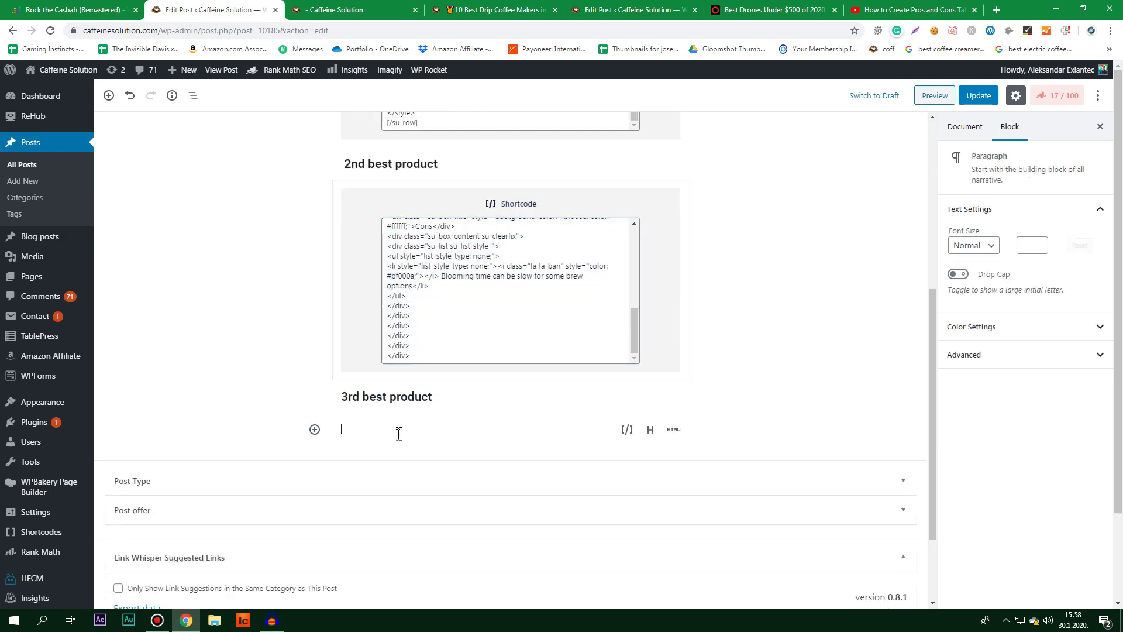
type("[su_row] Pros Comes with a 1-year limited warranty The fold-away frother is pretty impressive Does not require pods Blooming time can be slow for some brew options")
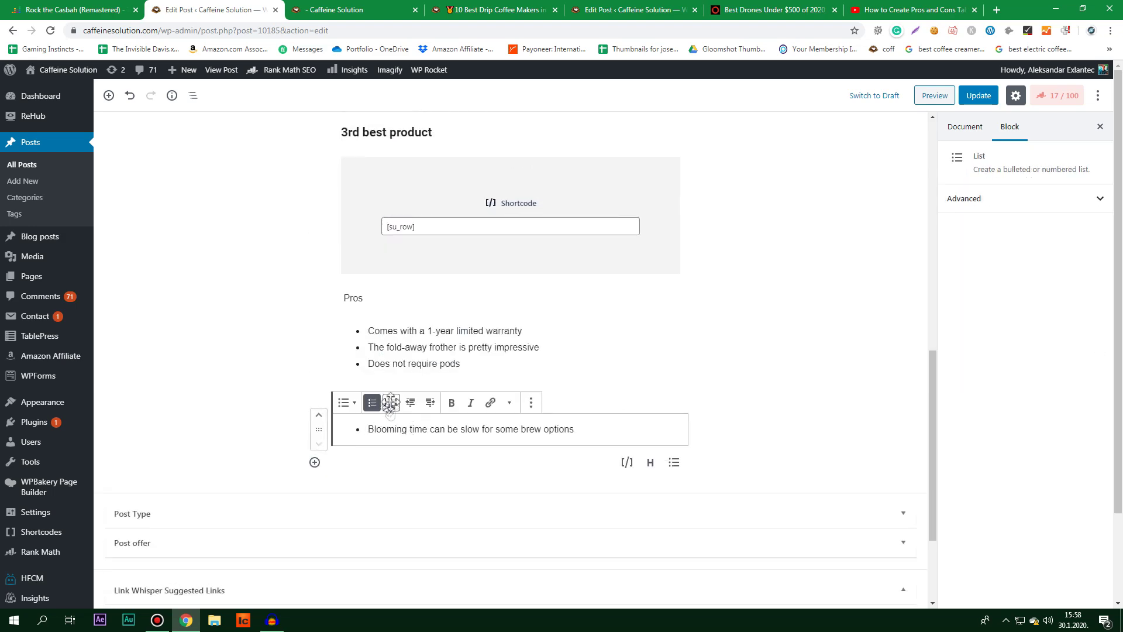
key("ctrl+z")
Step: Insert a Shortcode block below the "3rd best product" heading, paste the copied code into it and update the post
left_click(314, 312)
type("short")
left_click(354, 420)
key("ctrl+v")
left_click(978, 96)
Step: Examine the first product's shortcode code and the reference pros and cons table on the 10beasts drones page
scroll(819, 243, "up", 3)
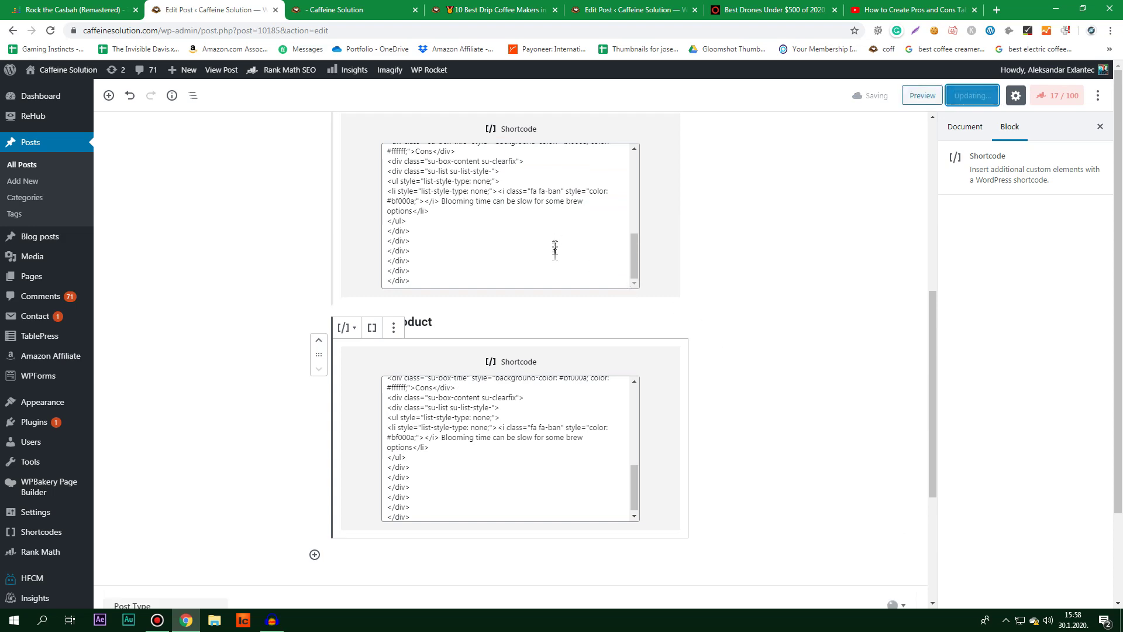
scroll(537, 431, "up", 10)
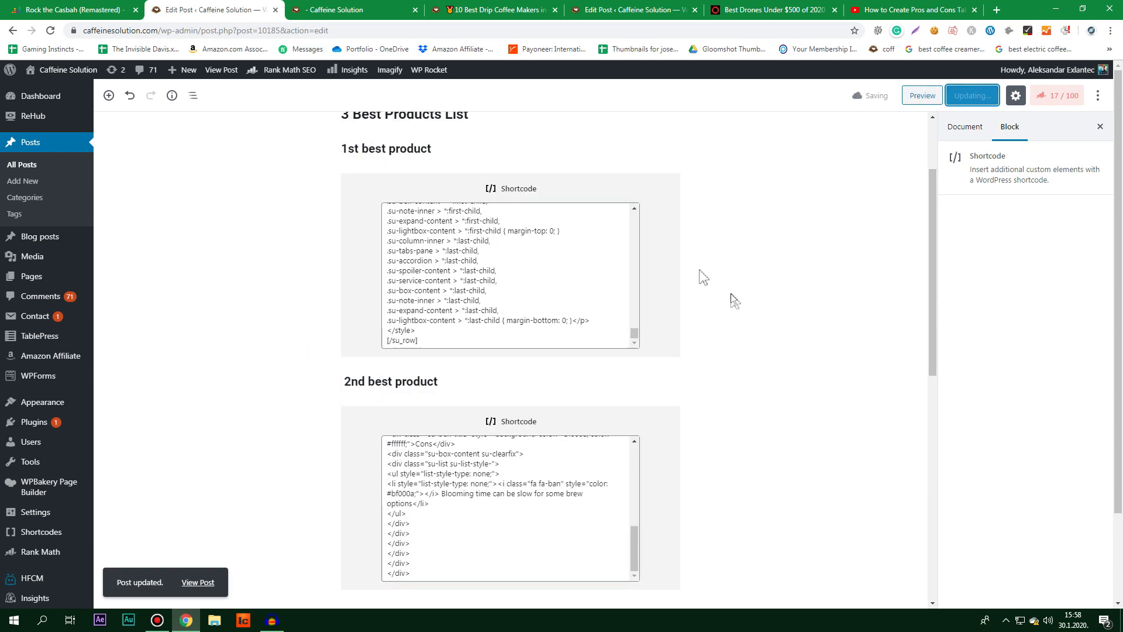
left_click_drag(635, 335, 634, 217)
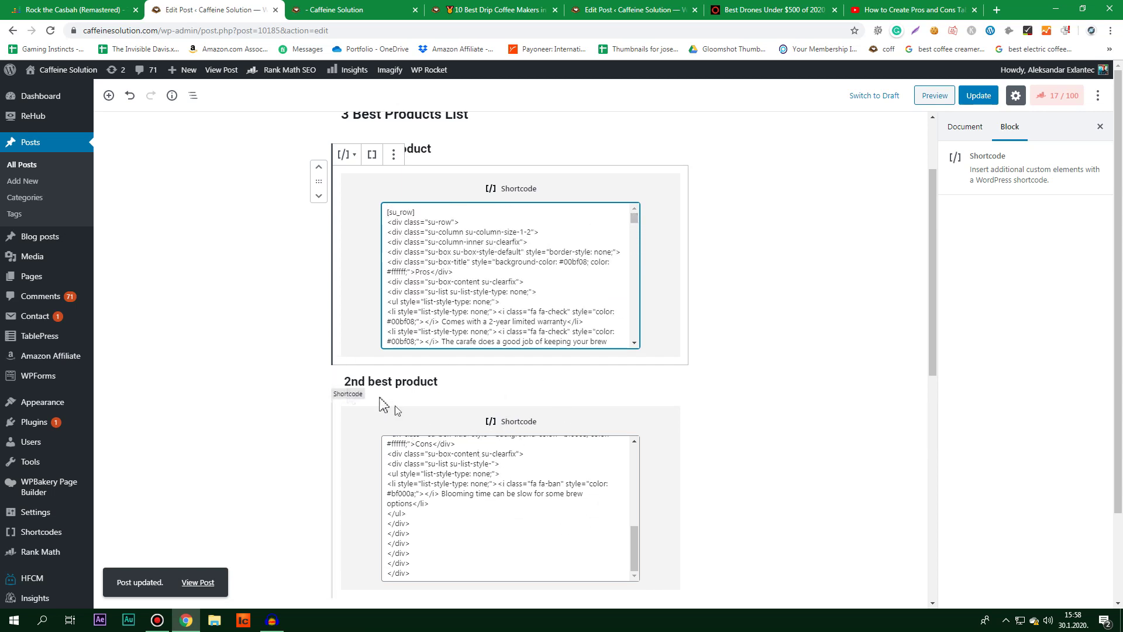
scroll(466, 426, "down", 2)
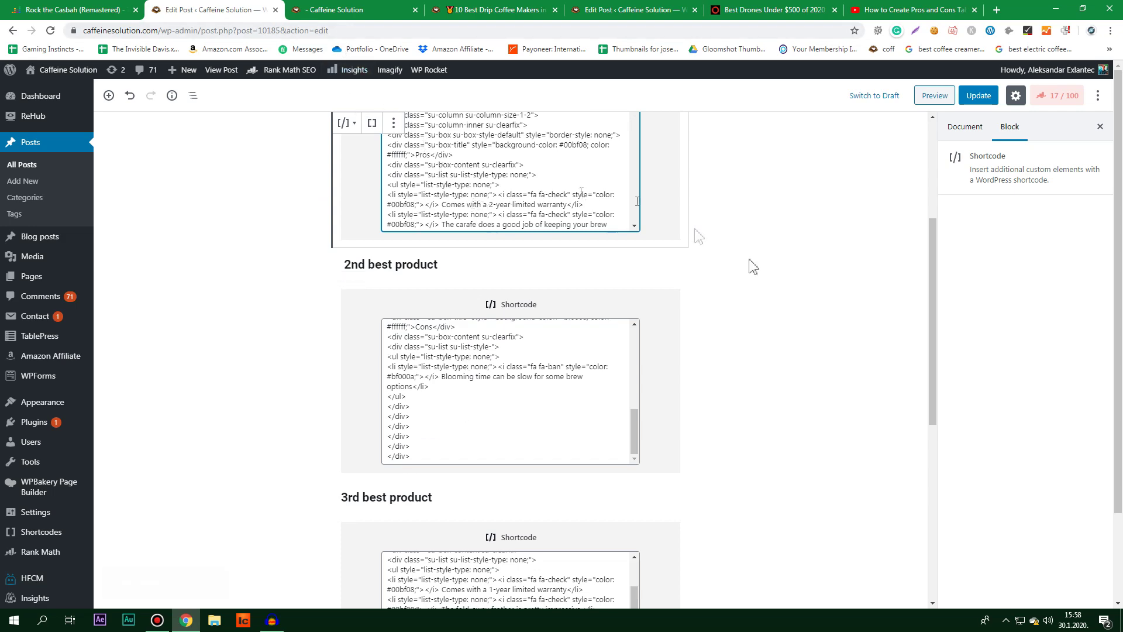
scroll(753, 267, "up", 4)
mouse_move(635, 342)
left_mouse_down()
mouse_move(639, 464)
mouse_move(637, 327)
left_mouse_up()
left_click(766, 9)
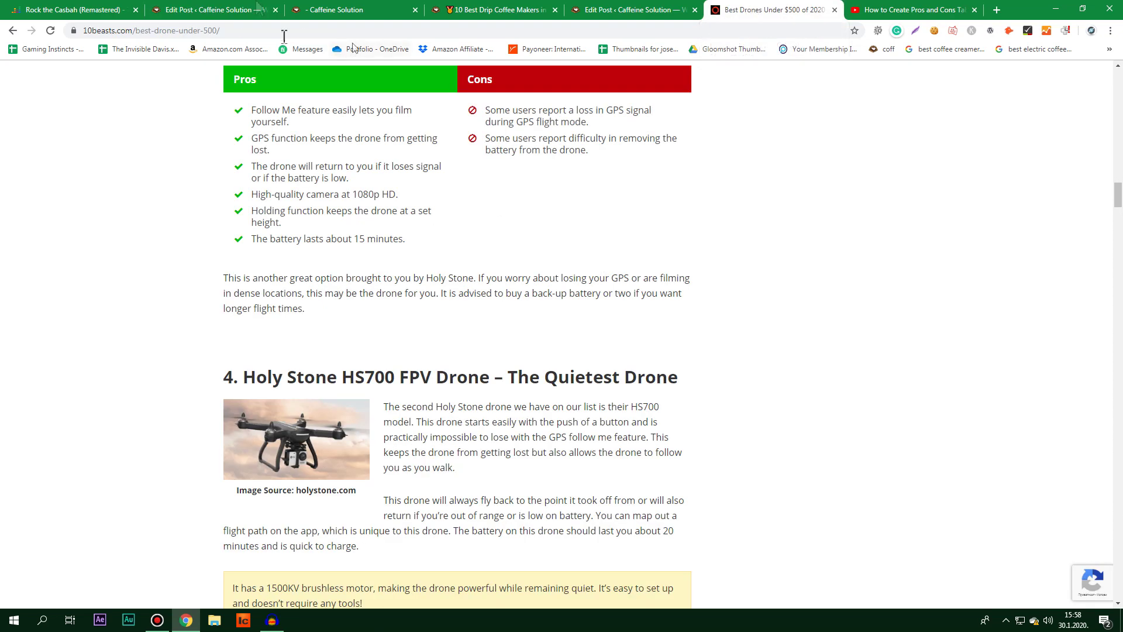
left_click(257, 8)
left_click(328, 9)
left_click(222, 10)
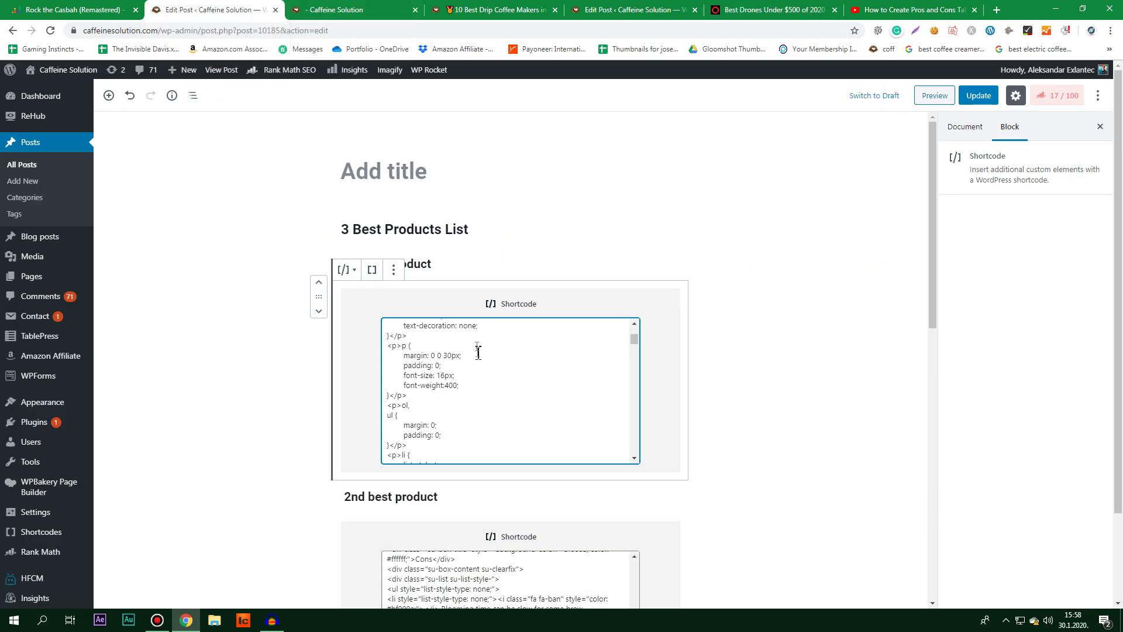
Step: Review the first product's code from the opening [su_row] through the style section to the closing [/su_row]
left_click_drag(634, 339, 634, 323)
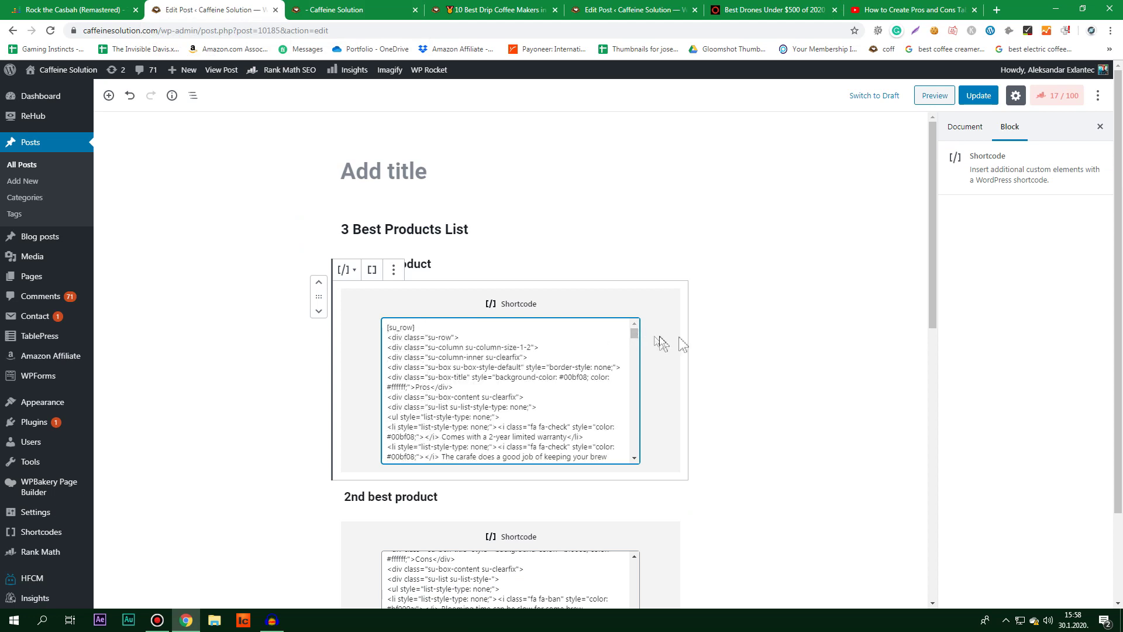
scroll(521, 379, "down", 5)
scroll(754, 446, "down", 2)
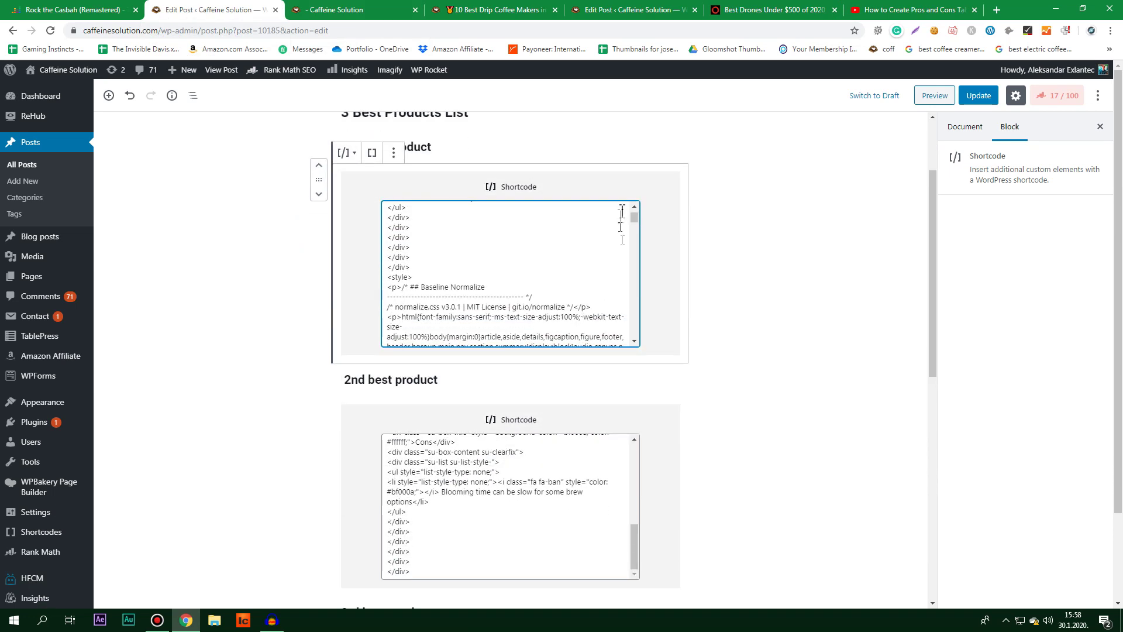
left_click_drag(635, 217, 637, 346)
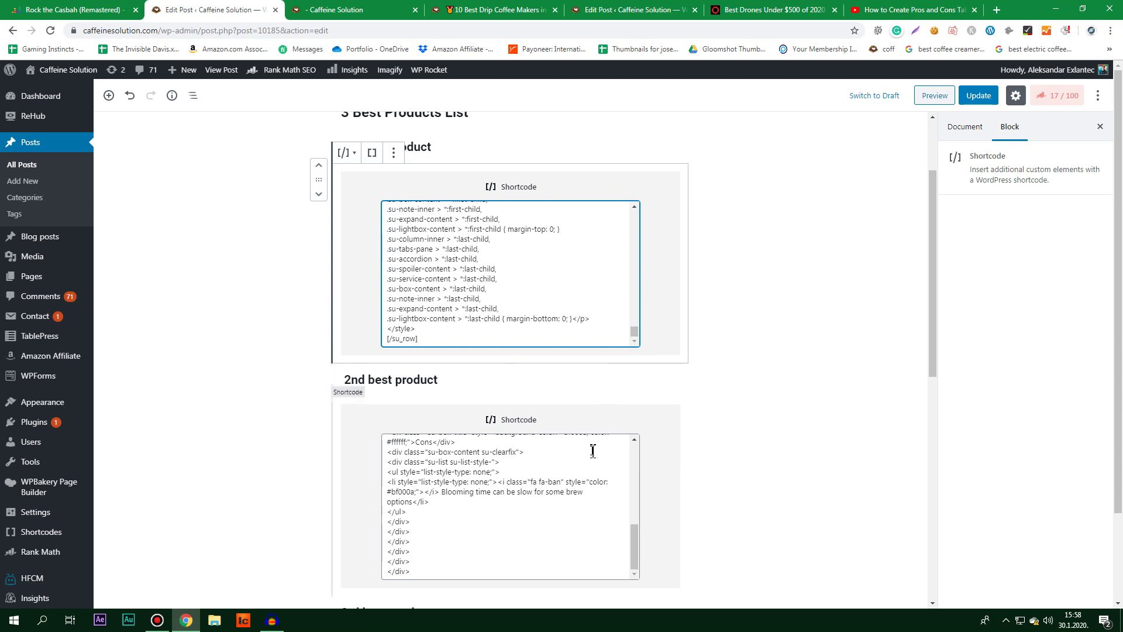
scroll(592, 452, "down", 1)
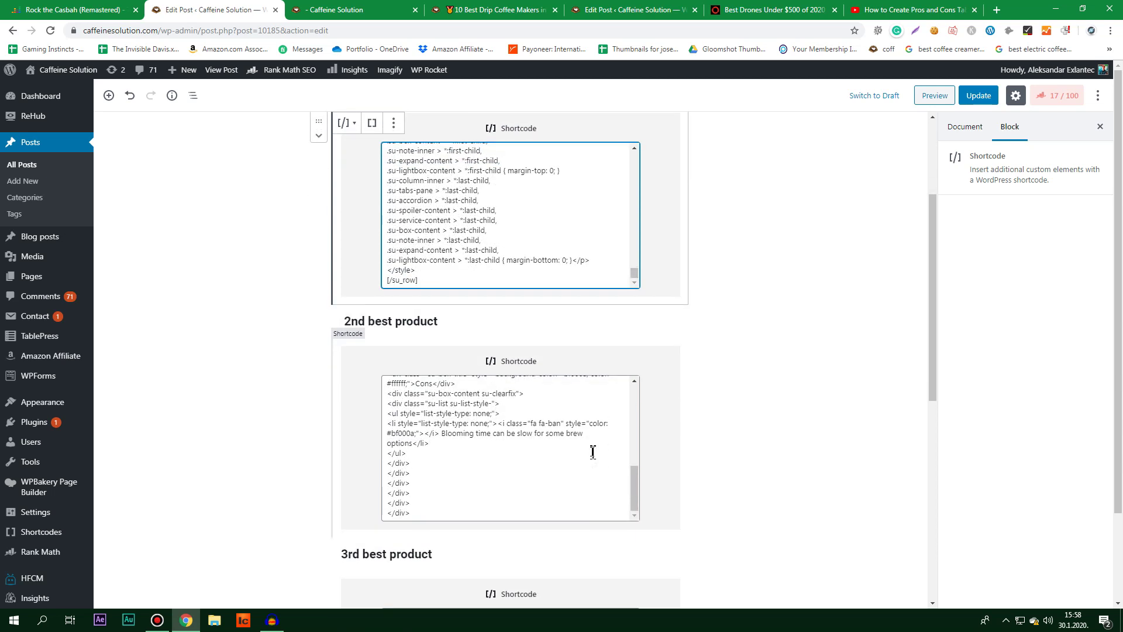
left_click_drag(634, 273, 643, 164)
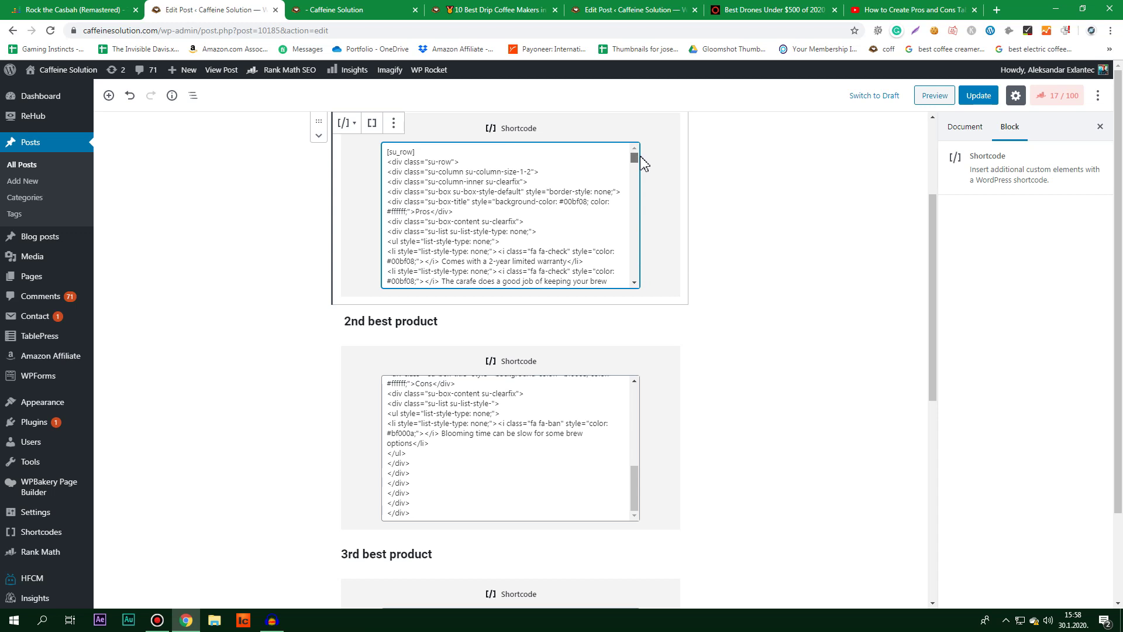
left_click_drag(643, 164, 645, 226)
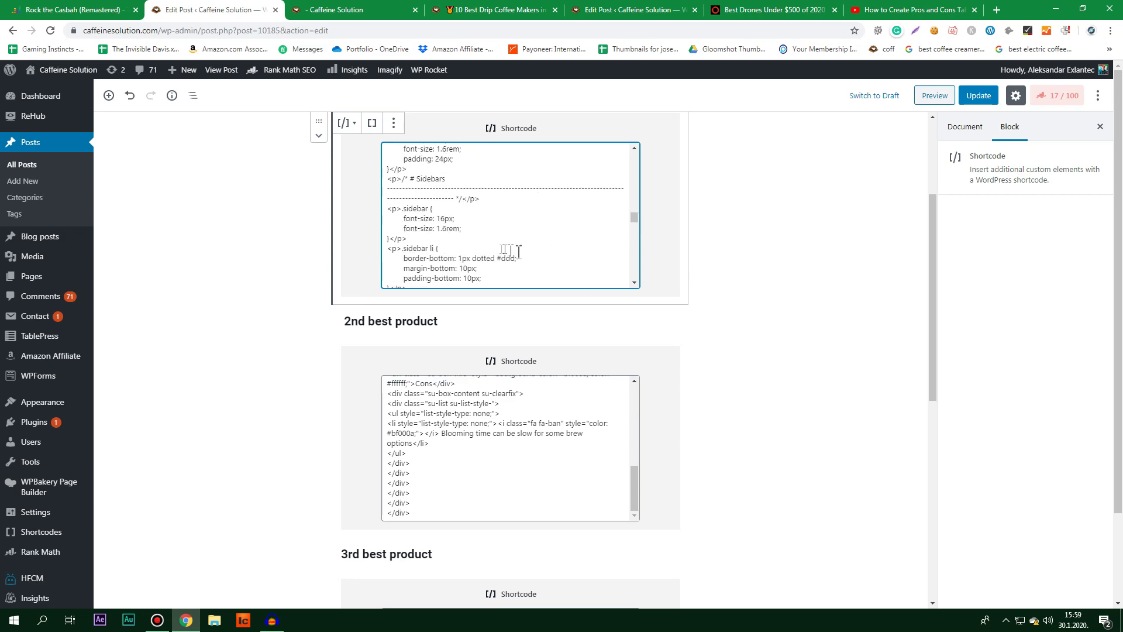
Step: Preview the untitled post and check the pros and cons tables under the second and third product headings
scroll(528, 257, "down", 8)
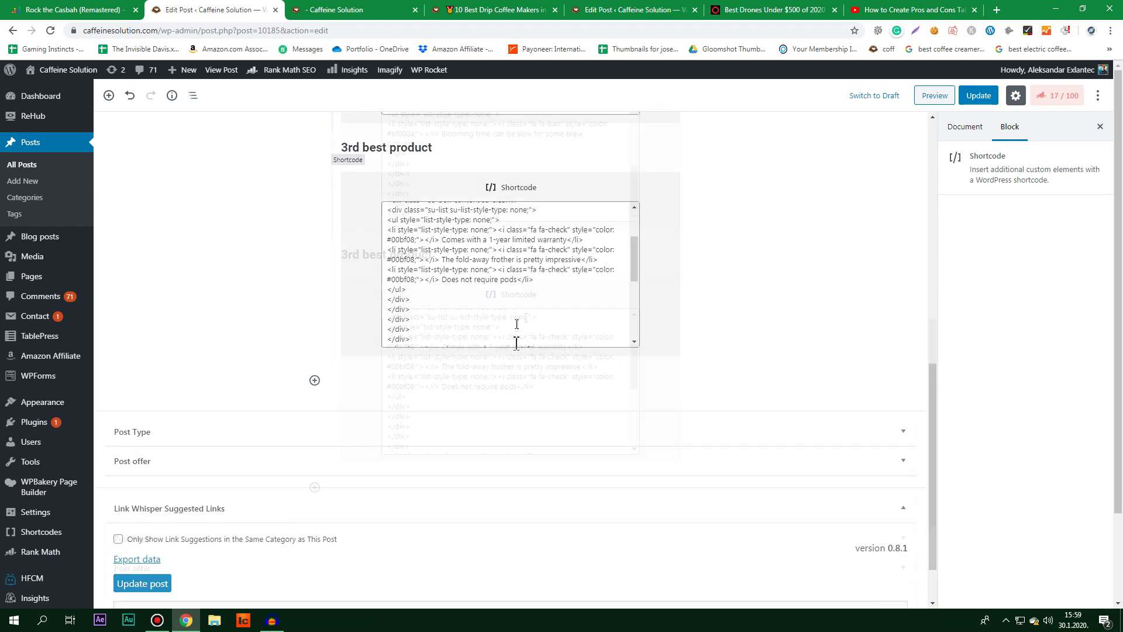
scroll(731, 316, "up", 3)
left_click(935, 96)
scroll(146, 220, "down", 7)
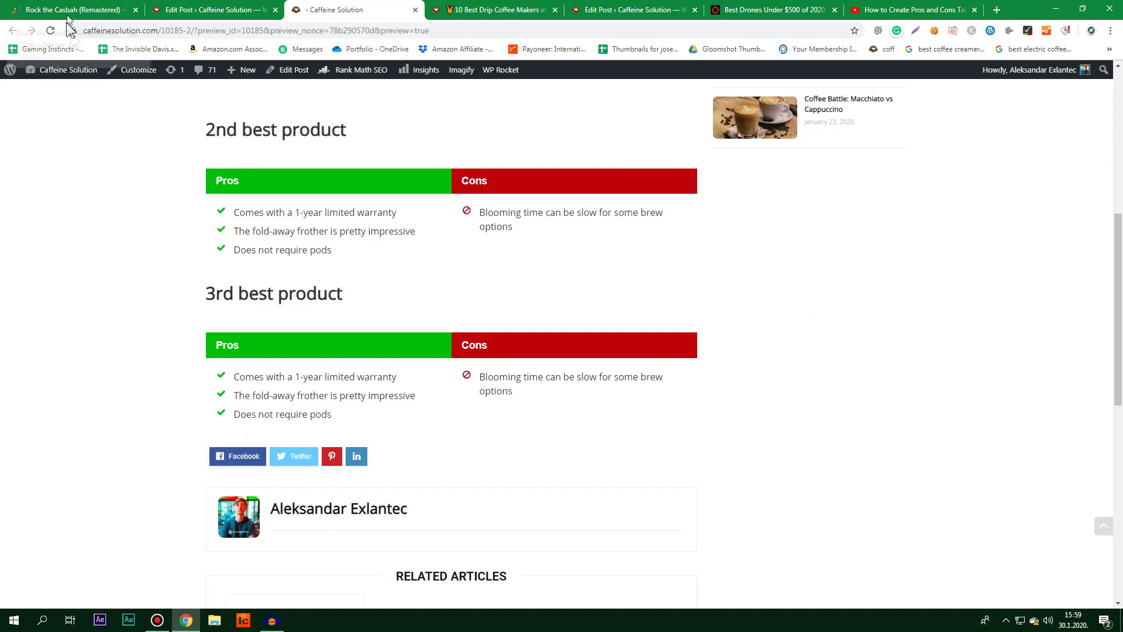
Step: Remove the Shortcode block under the "1st best product" heading, update the post and reload its preview
left_click(51, 33)
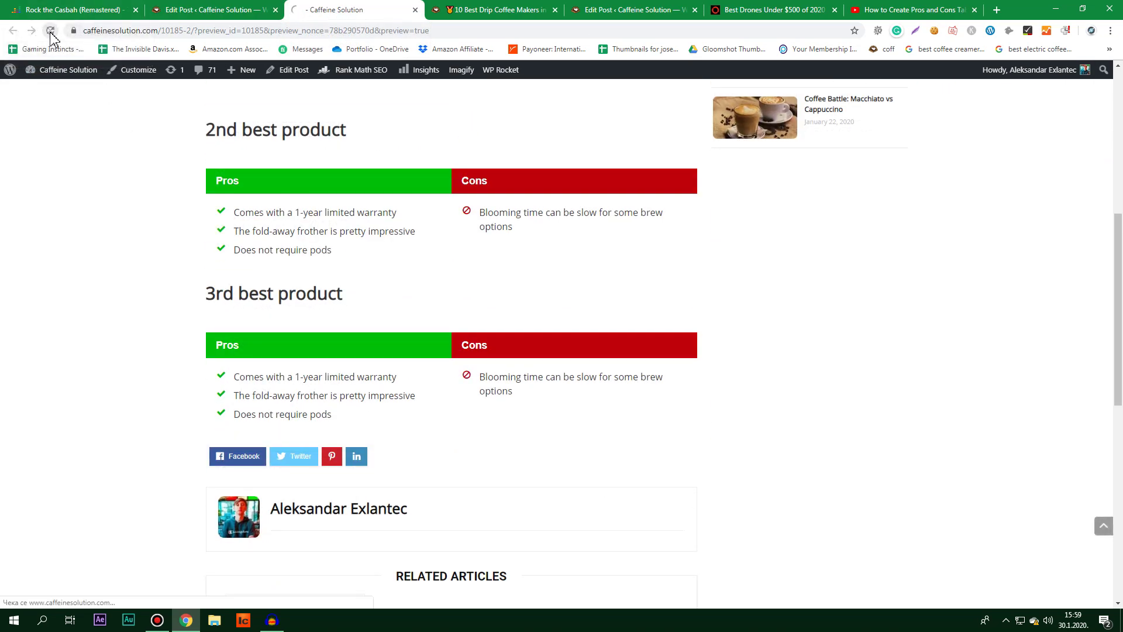
left_click(226, 10)
left_click(479, 351)
scroll(468, 328, "up", 10)
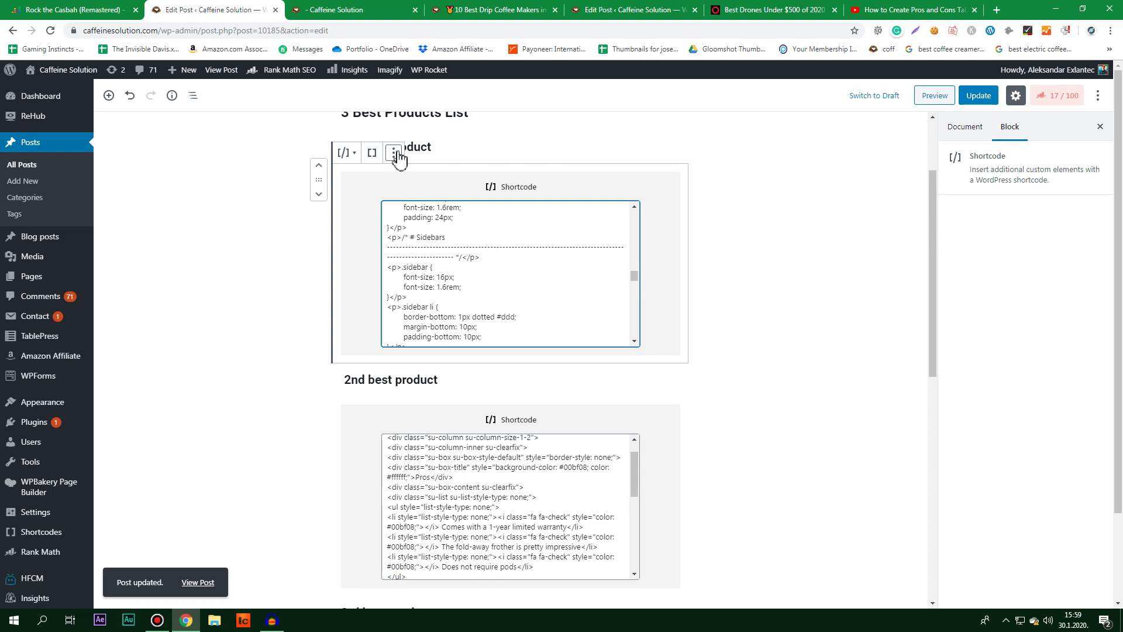
left_click(393, 152)
left_click(416, 318)
left_click(978, 95)
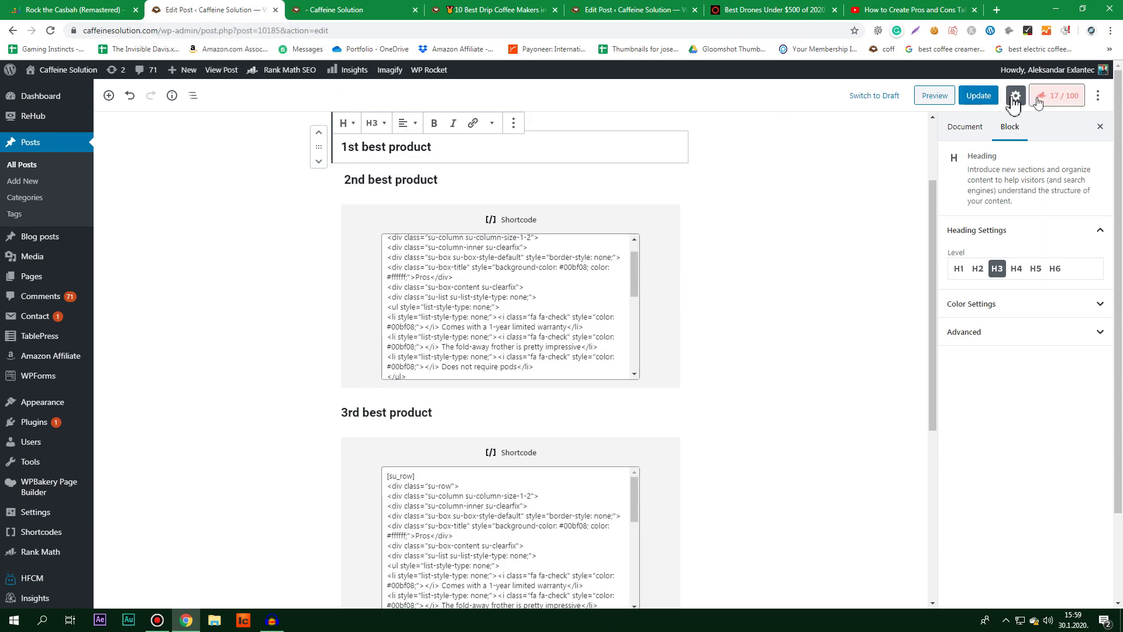
left_click(369, 9)
left_click(50, 31)
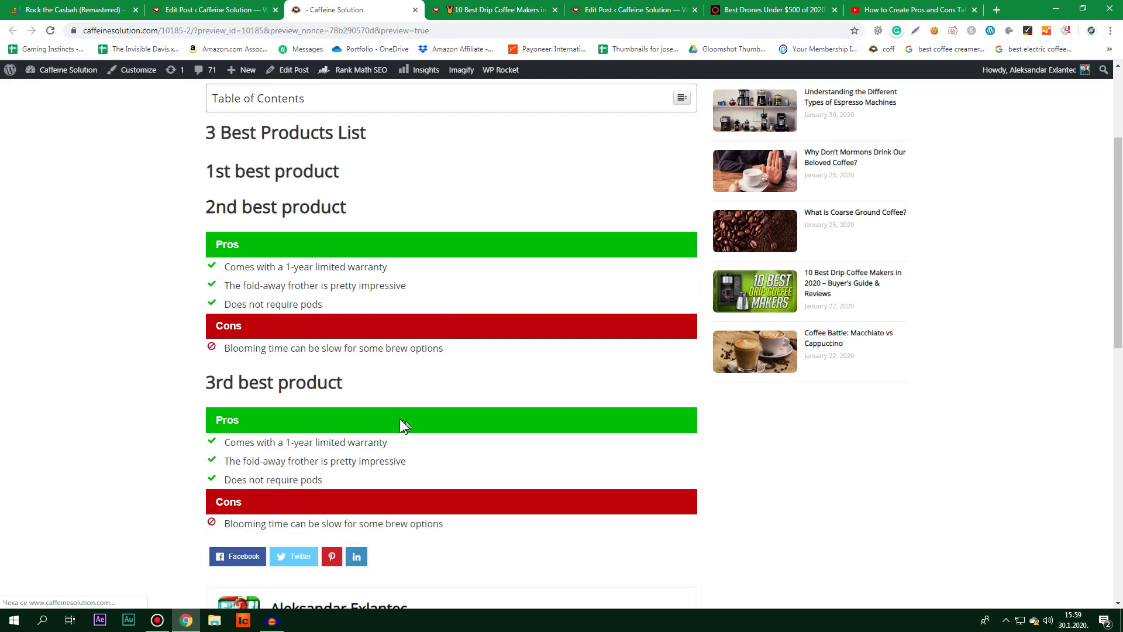
Step: Undo the removal of the first product's Shortcode block, update the post and check the tables in the reloaded preview
left_click(217, 9)
left_click(485, 284)
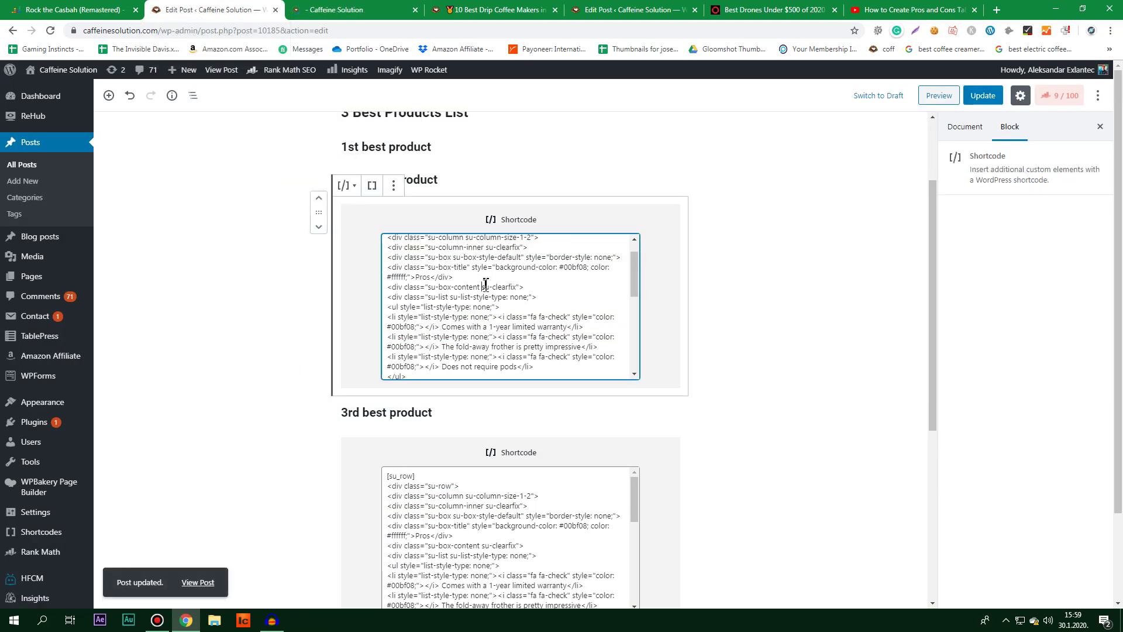
key("ctrl+z")
scroll(488, 175, "up", 3)
left_click(979, 96)
left_click(351, 10)
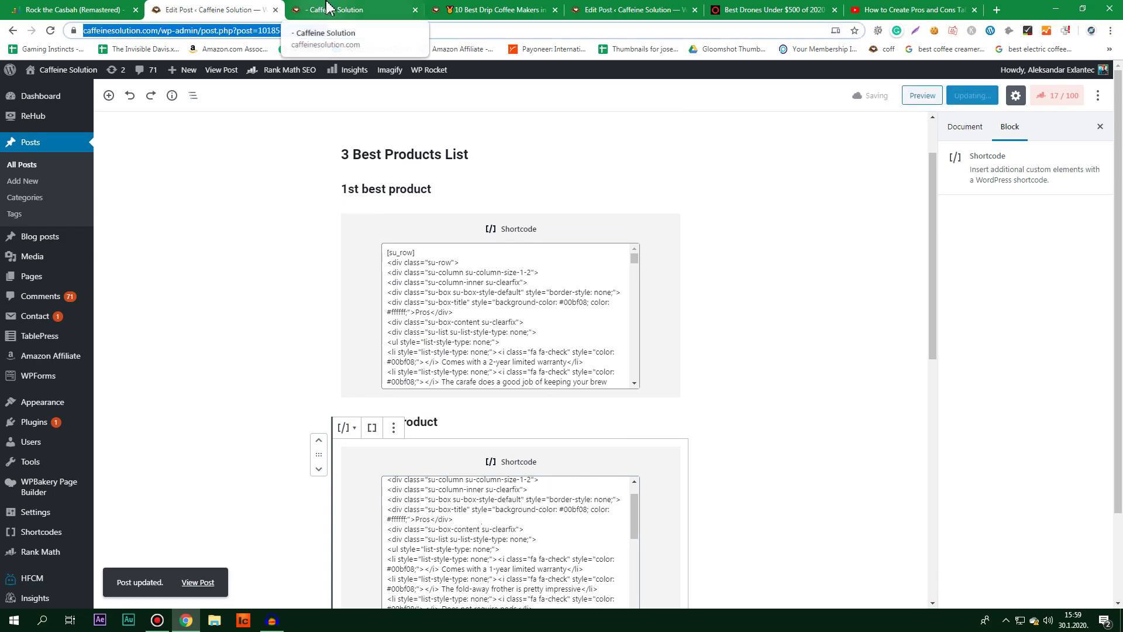
left_click(51, 30)
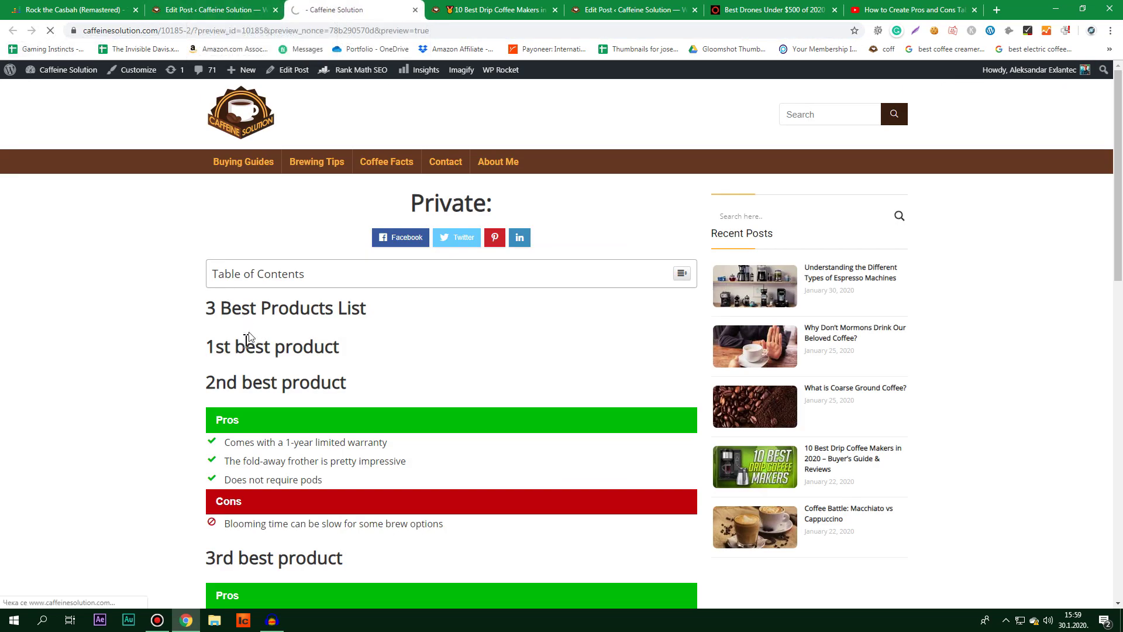
scroll(266, 350, "down", 5)
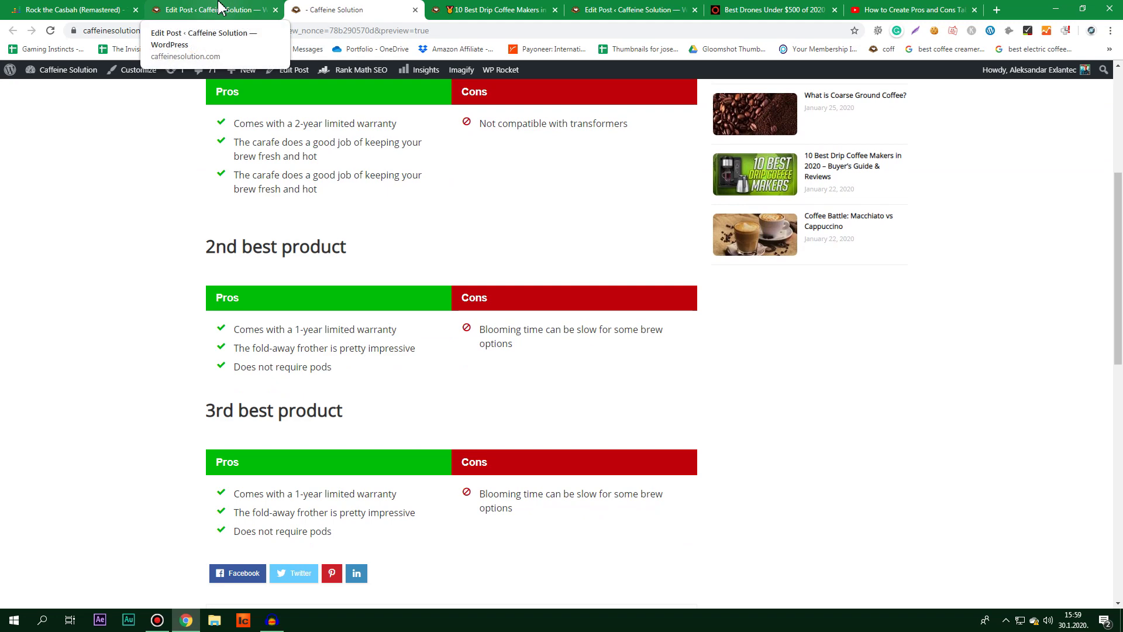
Step: Remove the Shortcode blocks under the second and third product headings and preview the post with only the first product's table
left_click(217, 9)
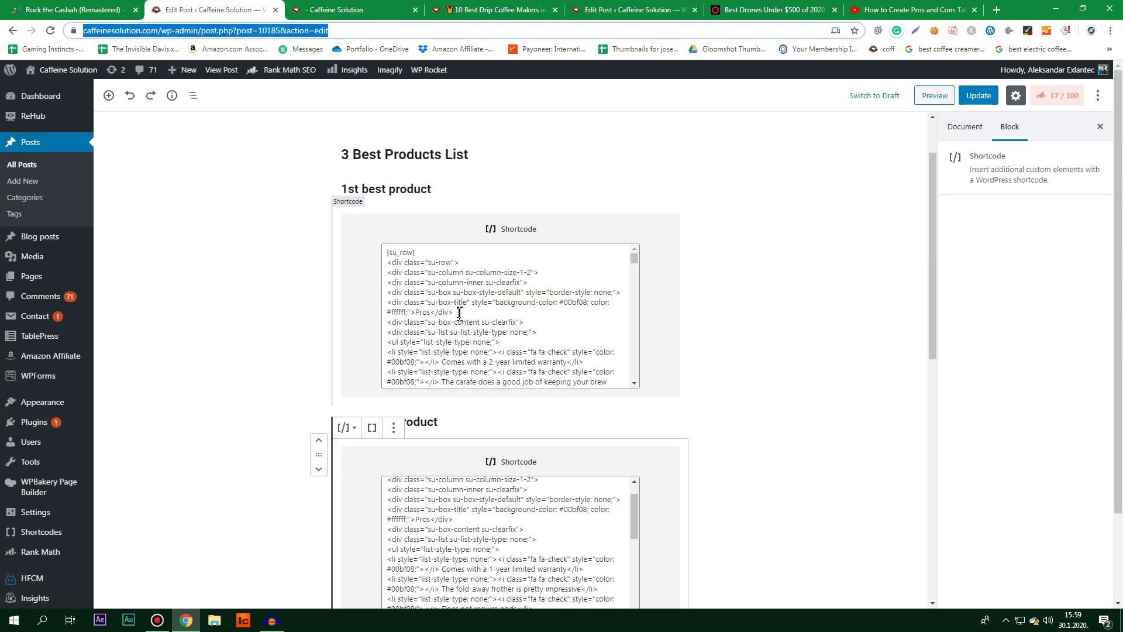
left_click(394, 194)
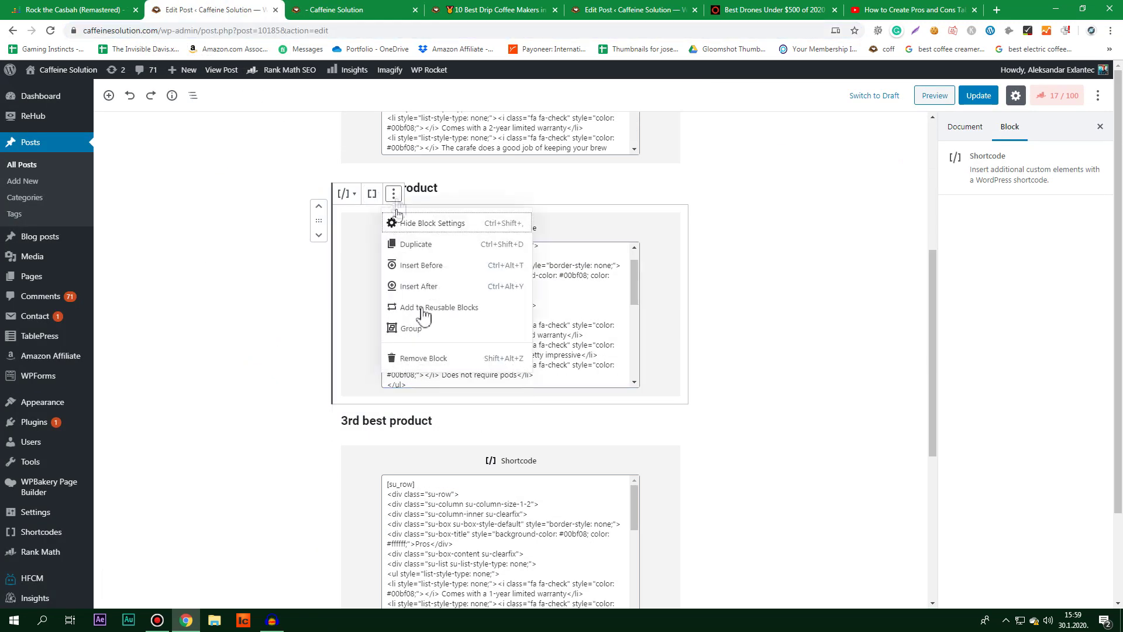
left_click(423, 359)
key("ctrl+z")
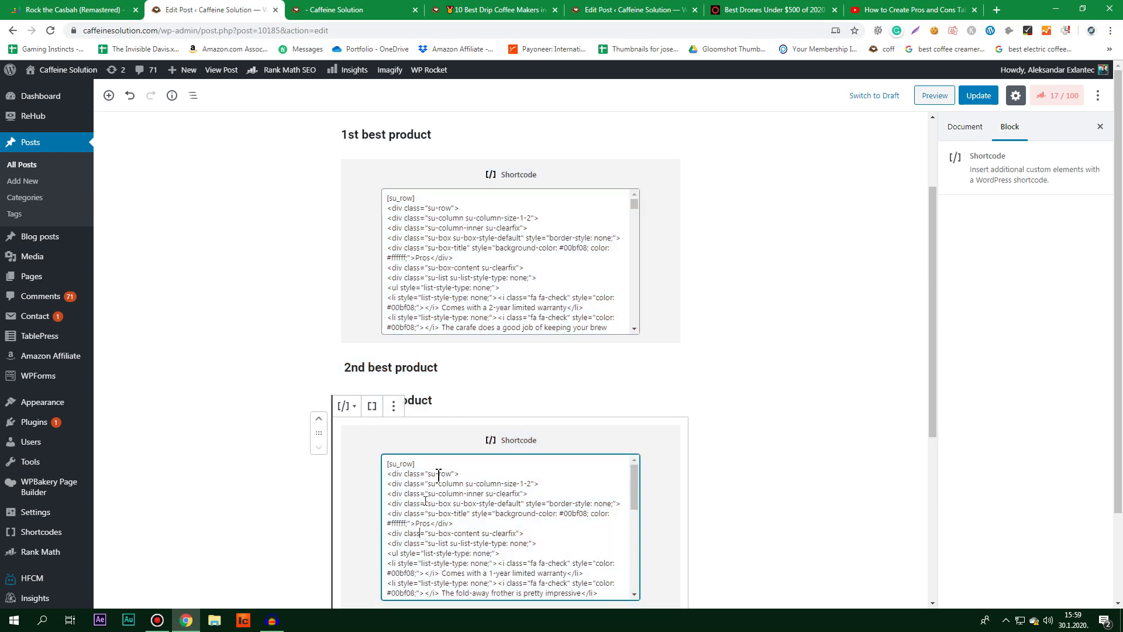
left_click(393, 406)
left_click(404, 570)
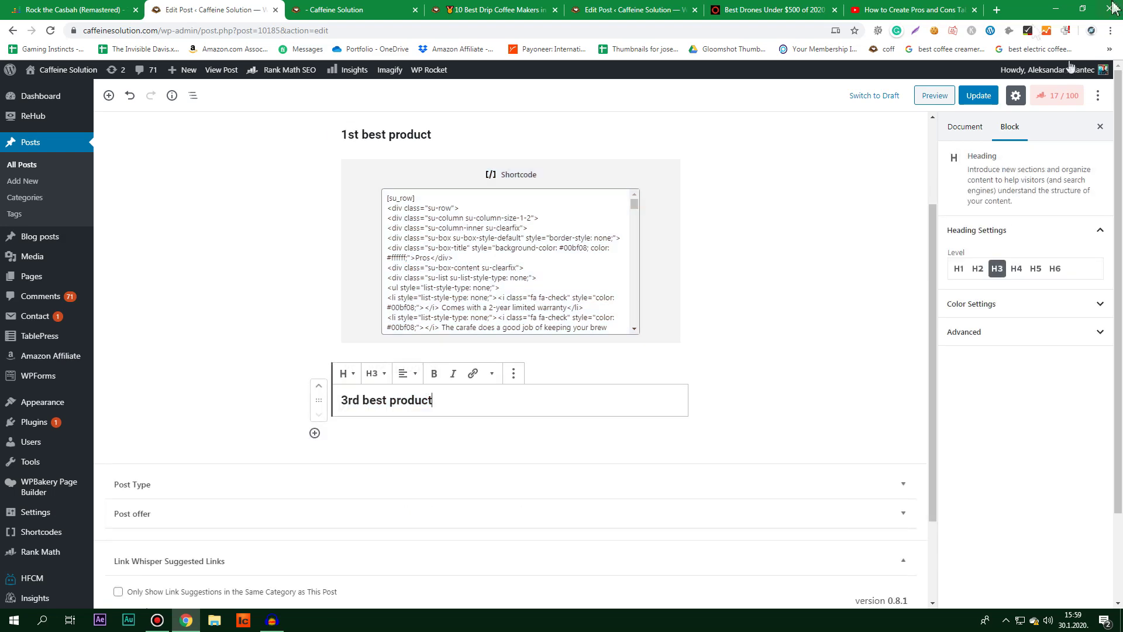
left_click(935, 95)
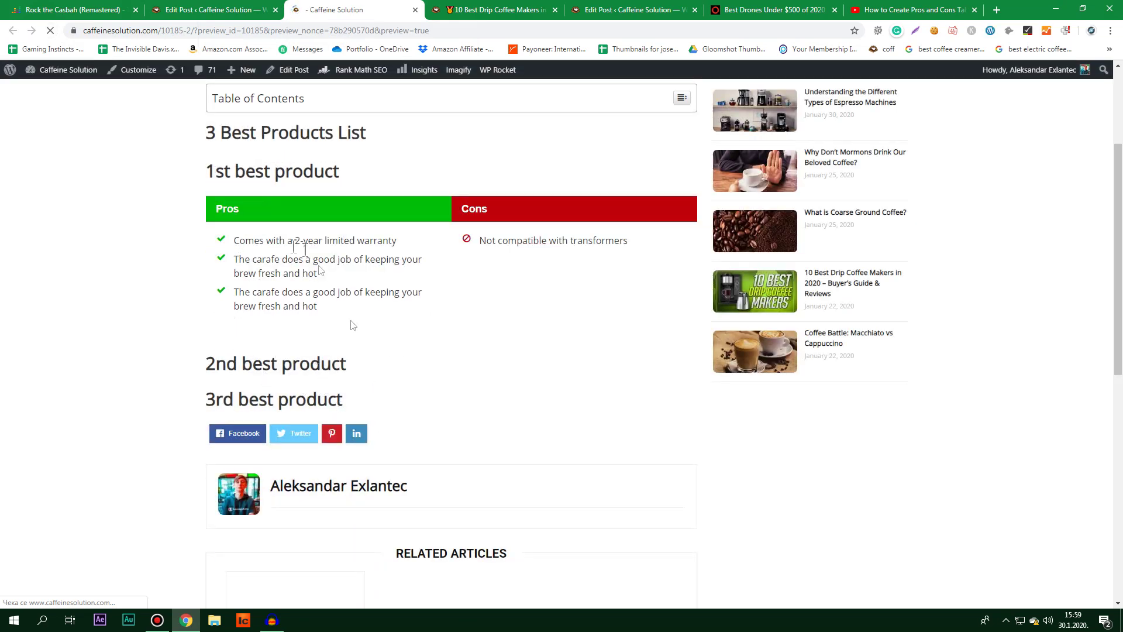
Step: Undo the removal of the second and third products' Shortcode blocks
left_click(220, 8)
scroll(467, 411, "up", 2)
left_click(466, 411)
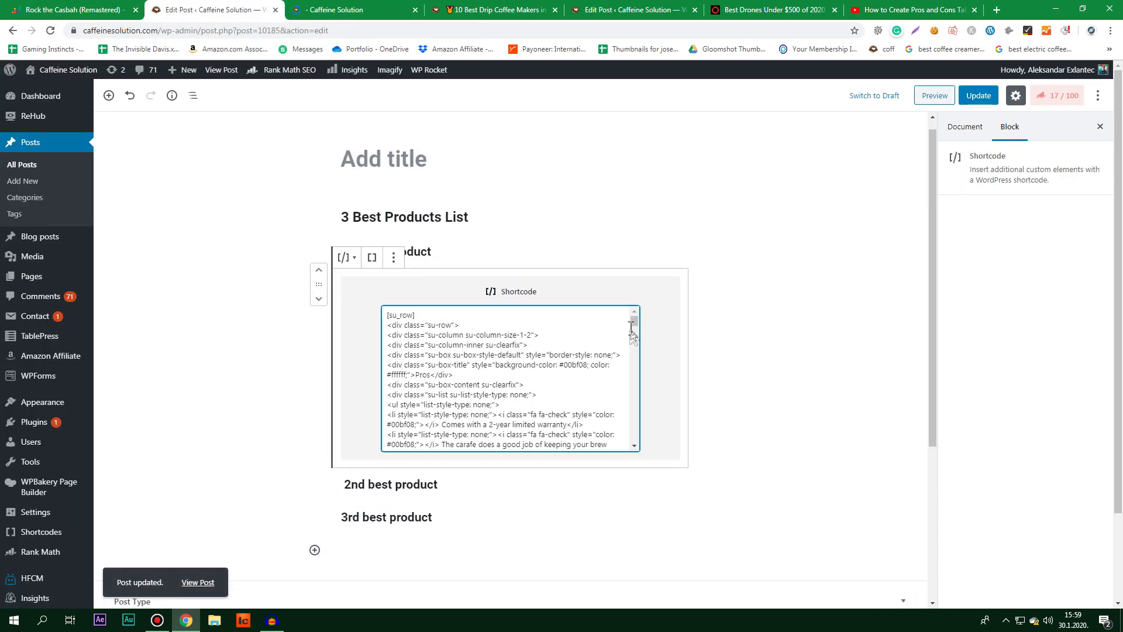
key("ctrl+z")
key("ctrl+z")
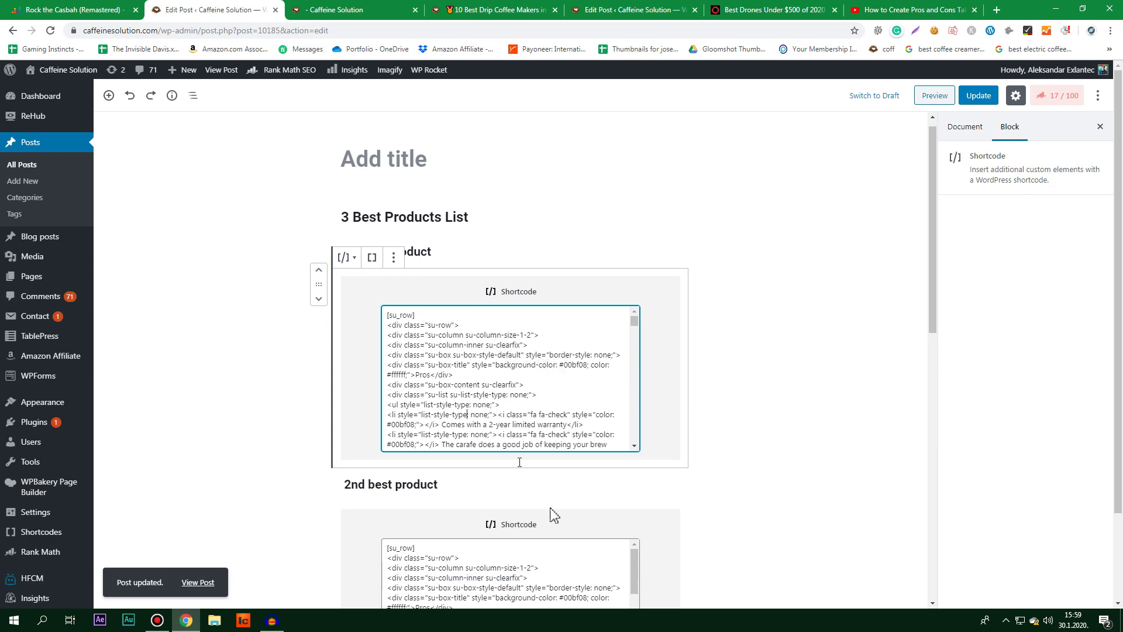
Step: Examine the second product's shorter code and compare it with the first product's full code down to the closing [/su_row]
scroll(513, 438, "down", 4)
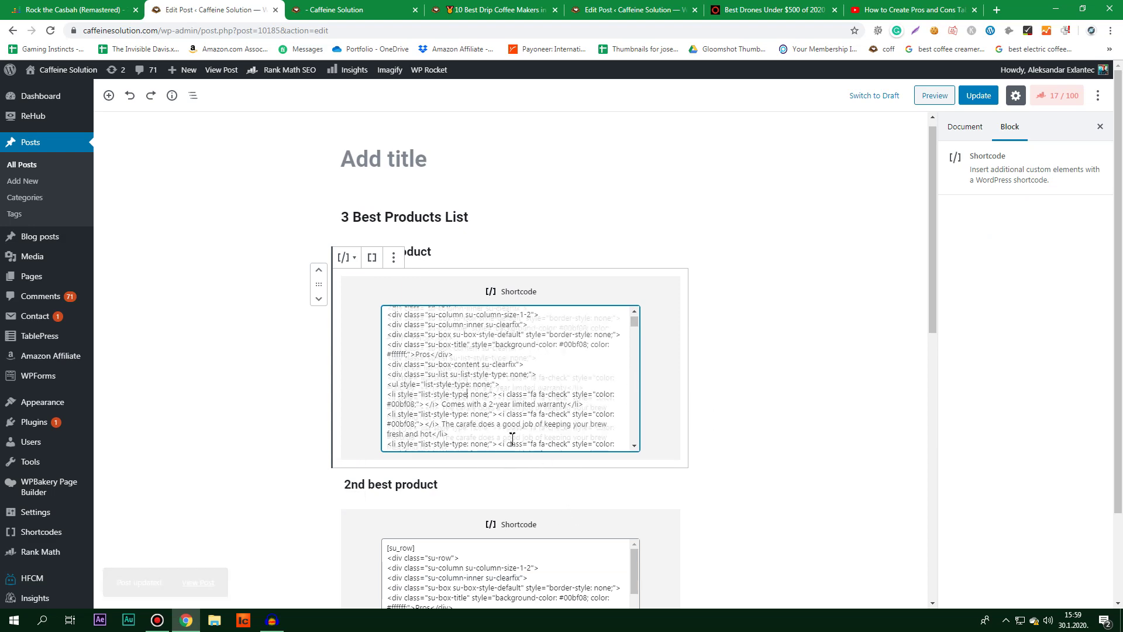
scroll(661, 440, "down", 3)
scroll(671, 443, "down", 2)
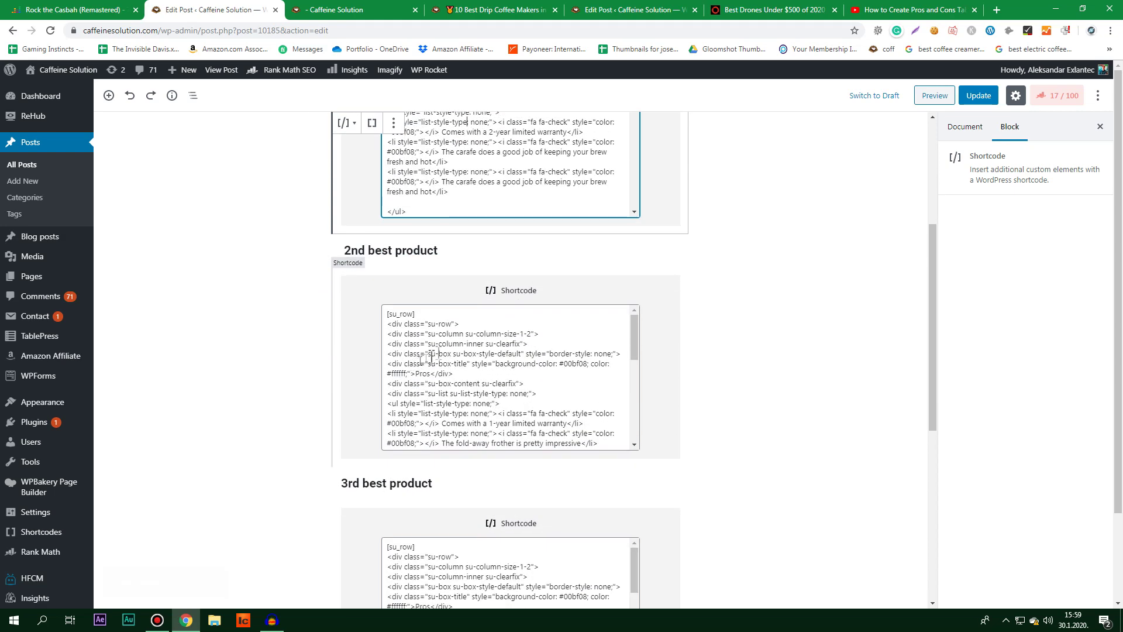
left_click(359, 252)
triple_click(363, 255)
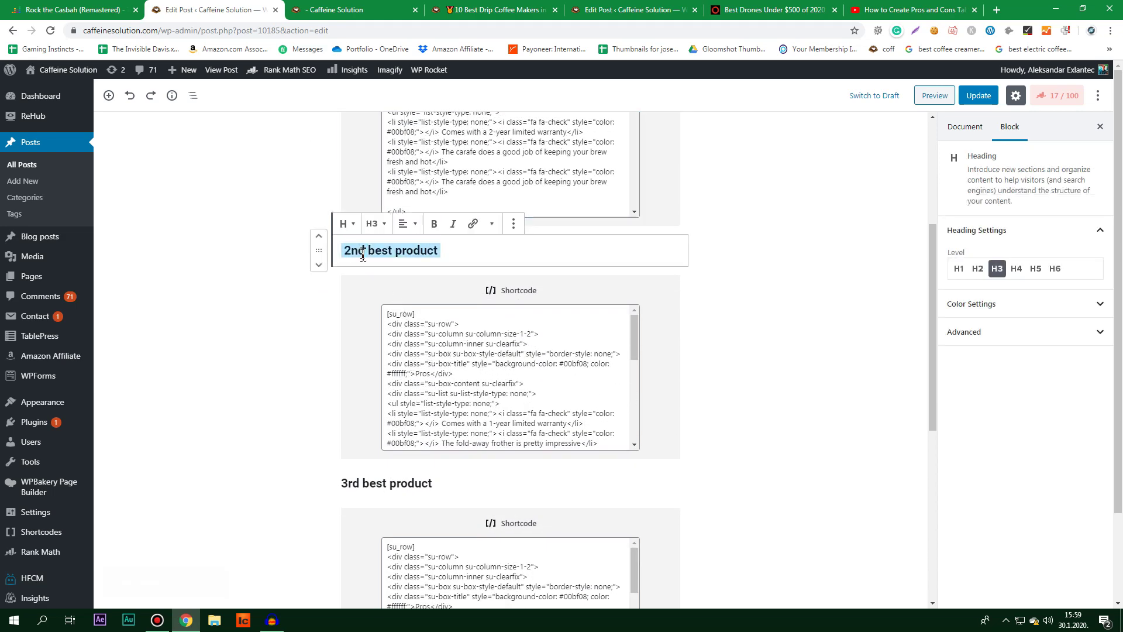
left_click(644, 353)
left_click_drag(635, 346, 647, 427)
left_click_drag(492, 431, 386, 300)
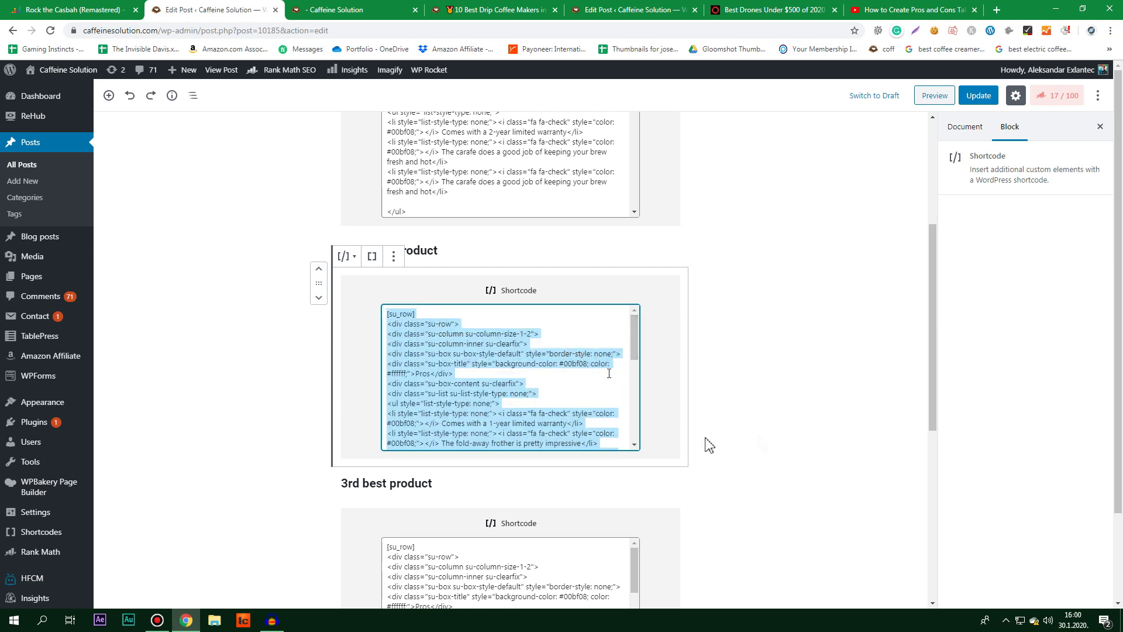
scroll(652, 325, "up", 2)
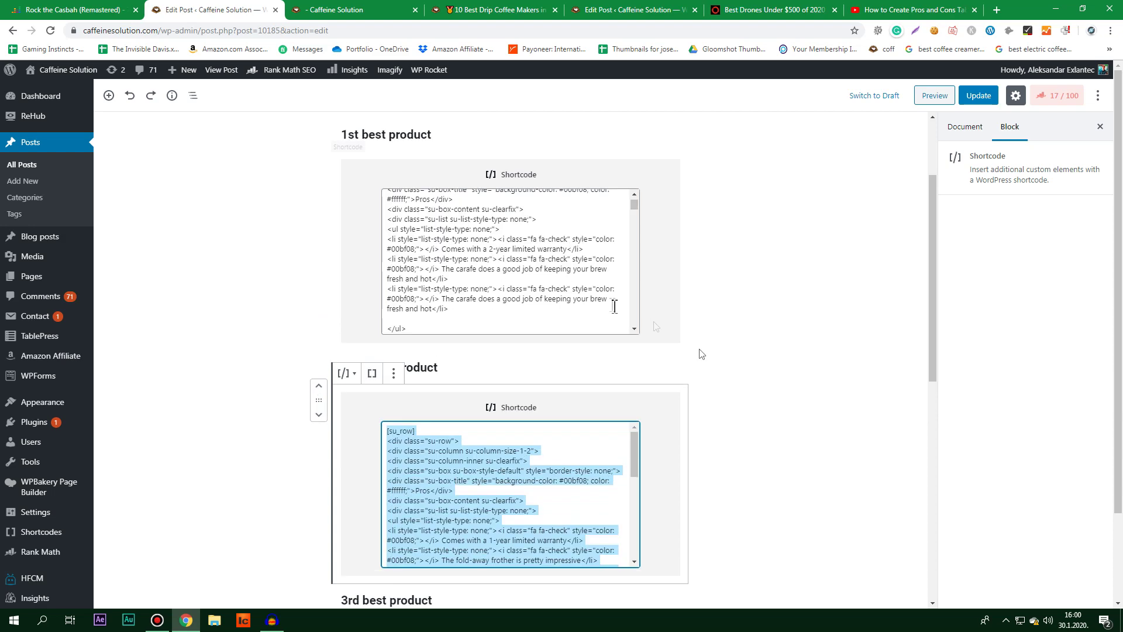
left_click_drag(634, 206, 642, 334)
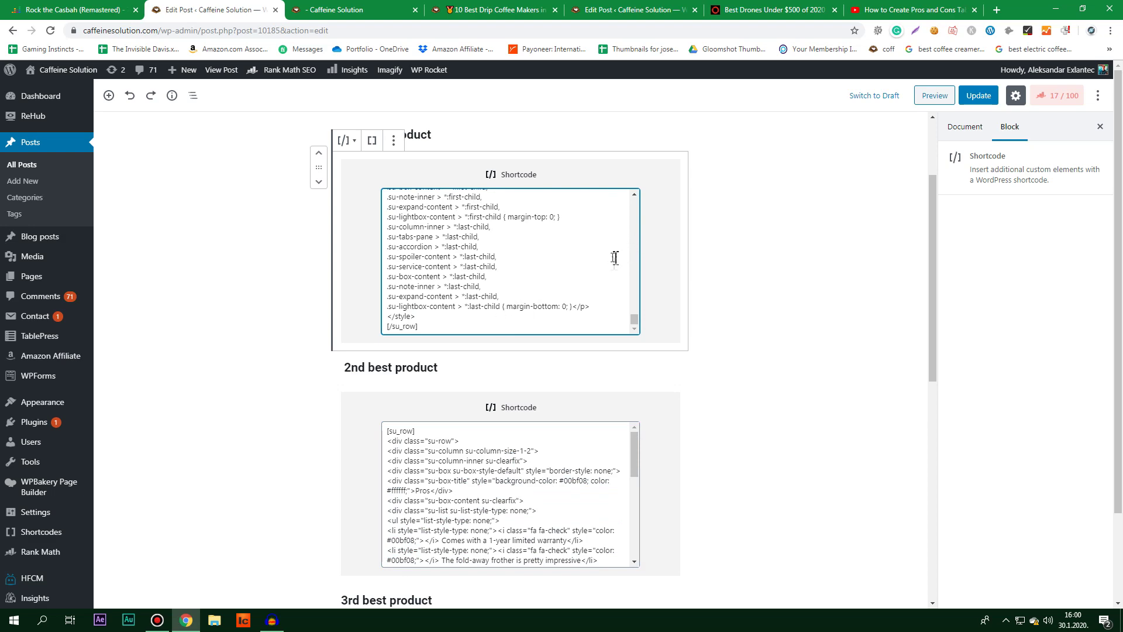
Step: In the second product's cons code, replace "Blooming time can be slow for some brew" with "dawdawdawdawdaw"
scroll(462, 398, "down", 2)
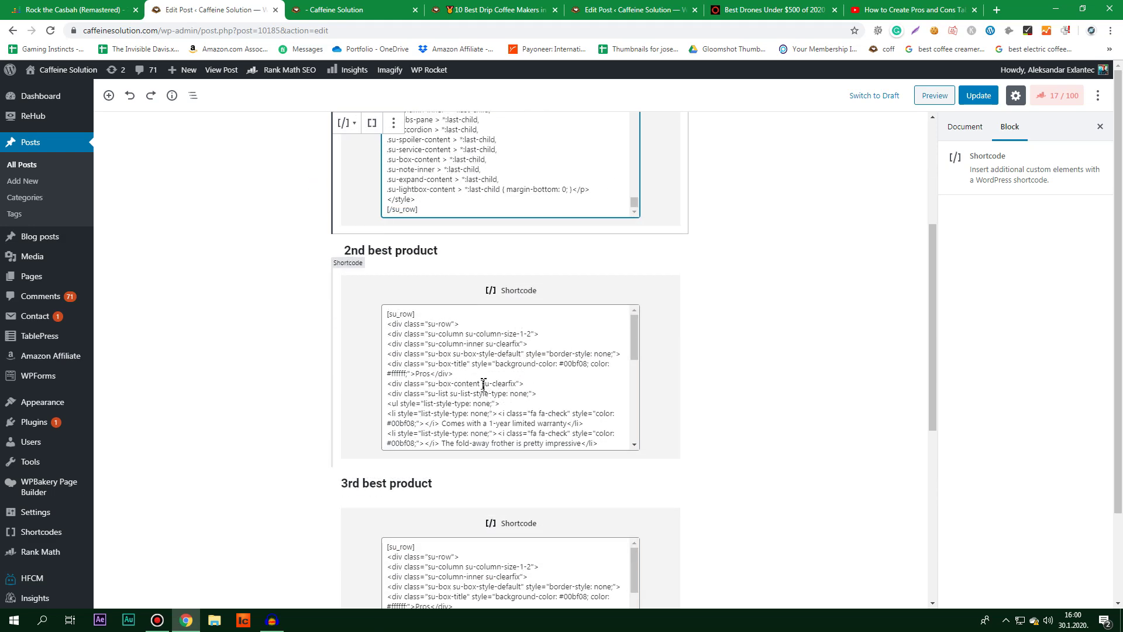
scroll(483, 385, "down", 2)
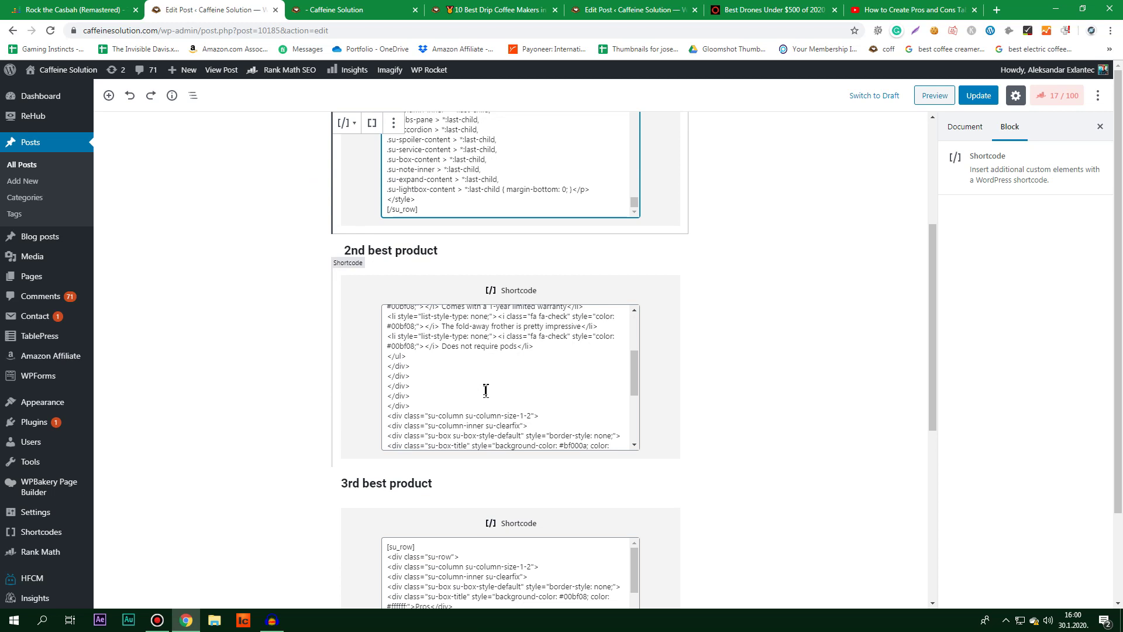
scroll(486, 390, "down", 2)
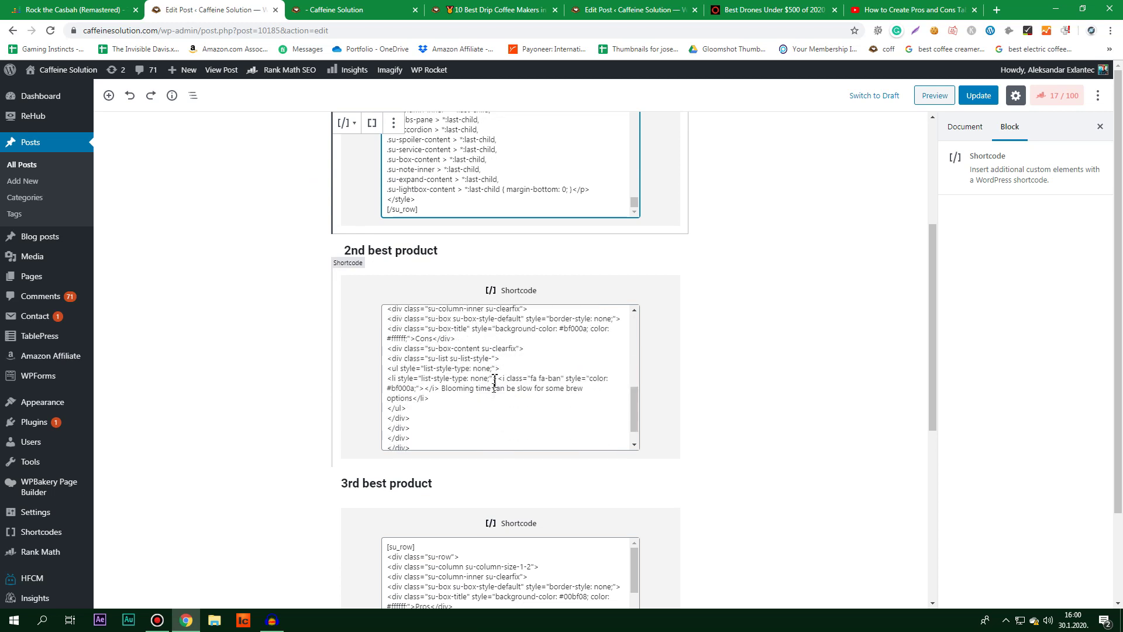
left_click(439, 390)
left_click_drag(590, 388, 444, 390)
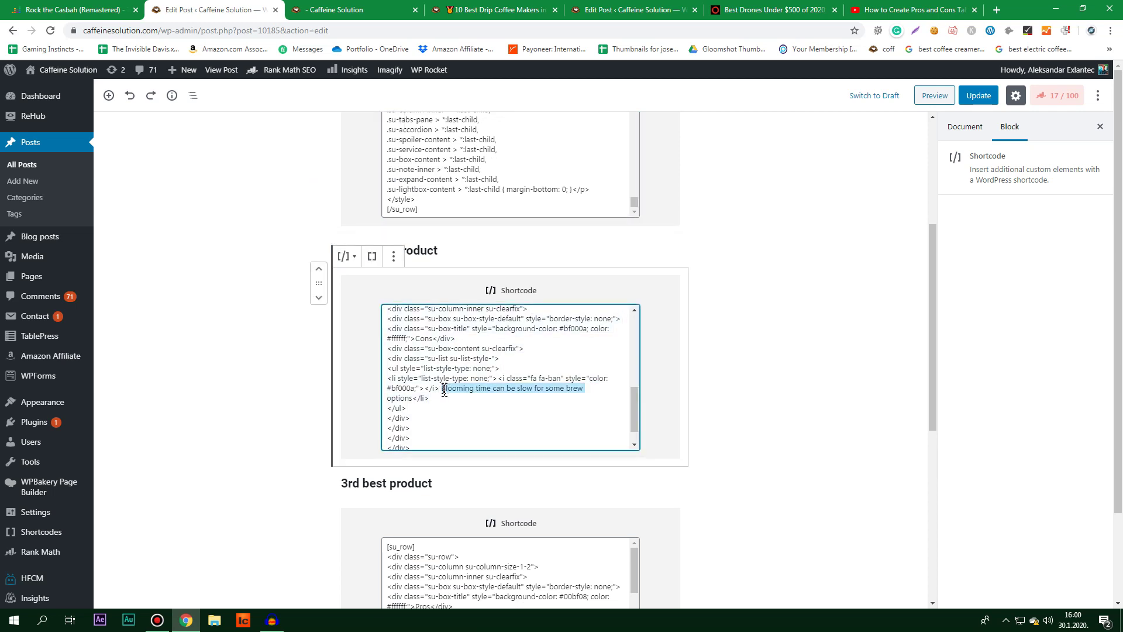
type("dawdawdawdawdaw")
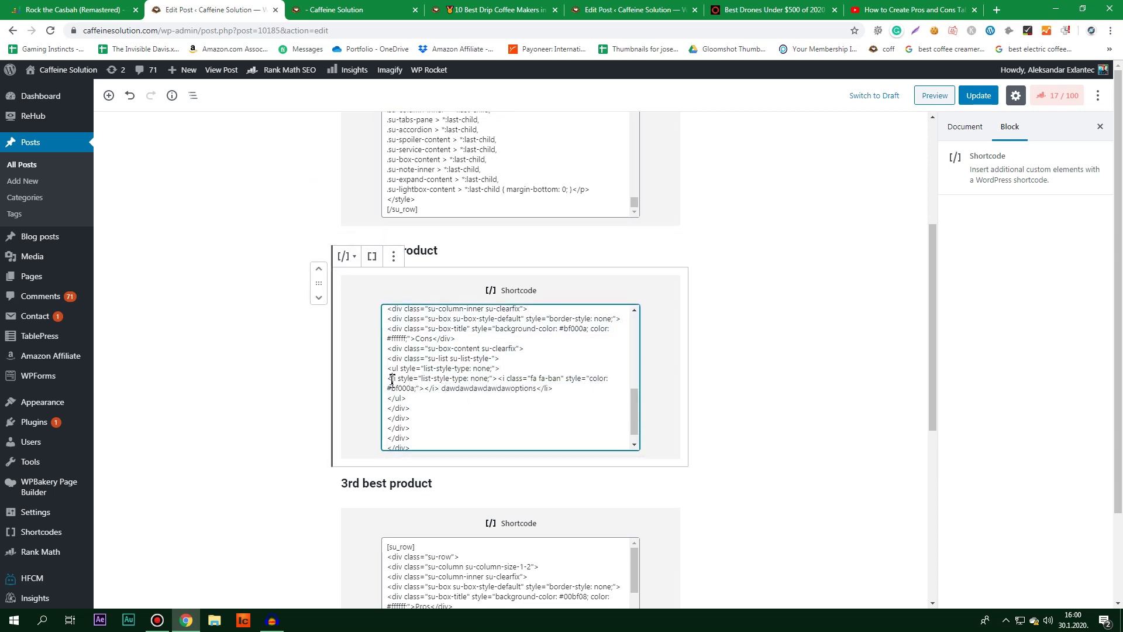
Step: Insert "adawaw dawdwadaw" in the middle of the second product's placeholder con text
left_click(542, 379, "shift")
left_click(561, 381)
left_click(553, 388)
left_click(556, 399, "shift")
left_click(494, 387)
type("adawaw dawdwadaw")
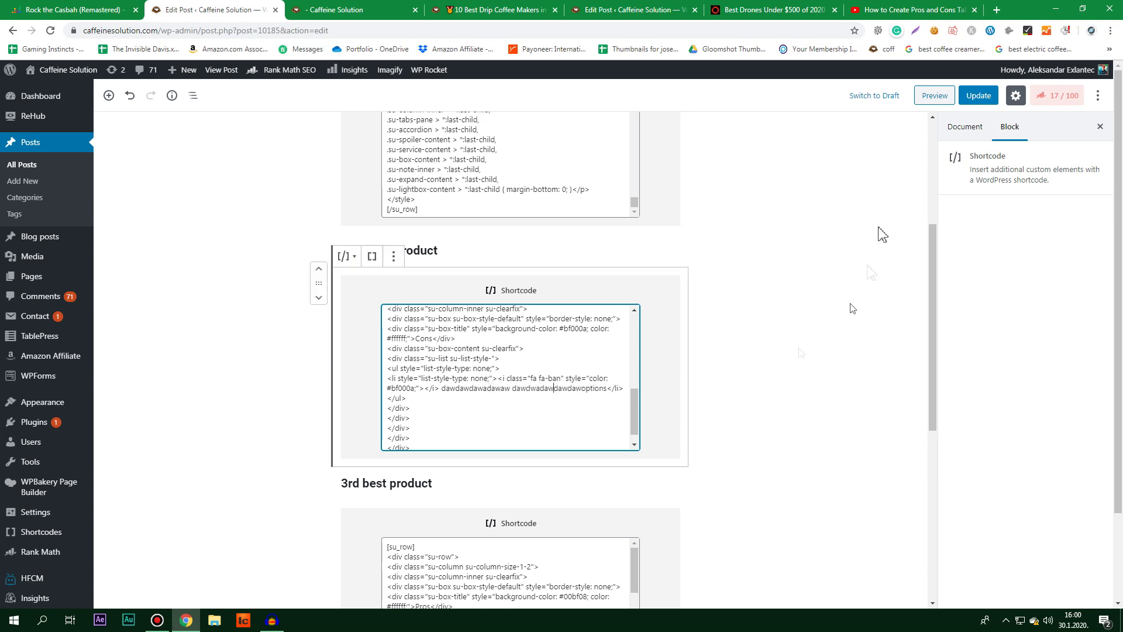
Step: Update the post and check the second product's changed con in the preview
left_click(978, 104)
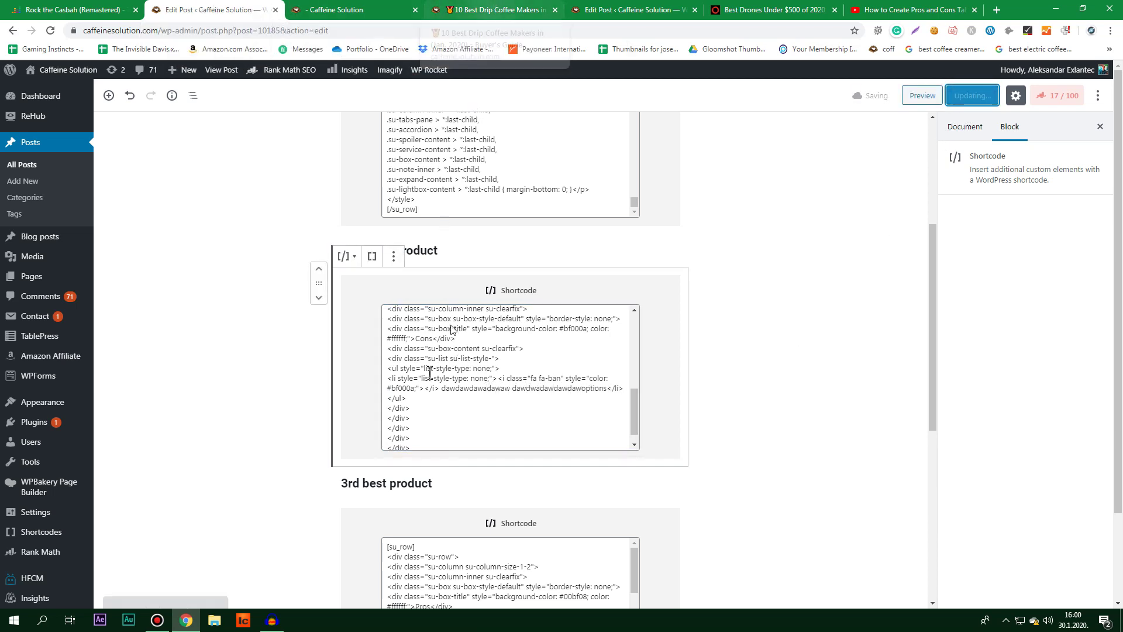
left_click(497, 9)
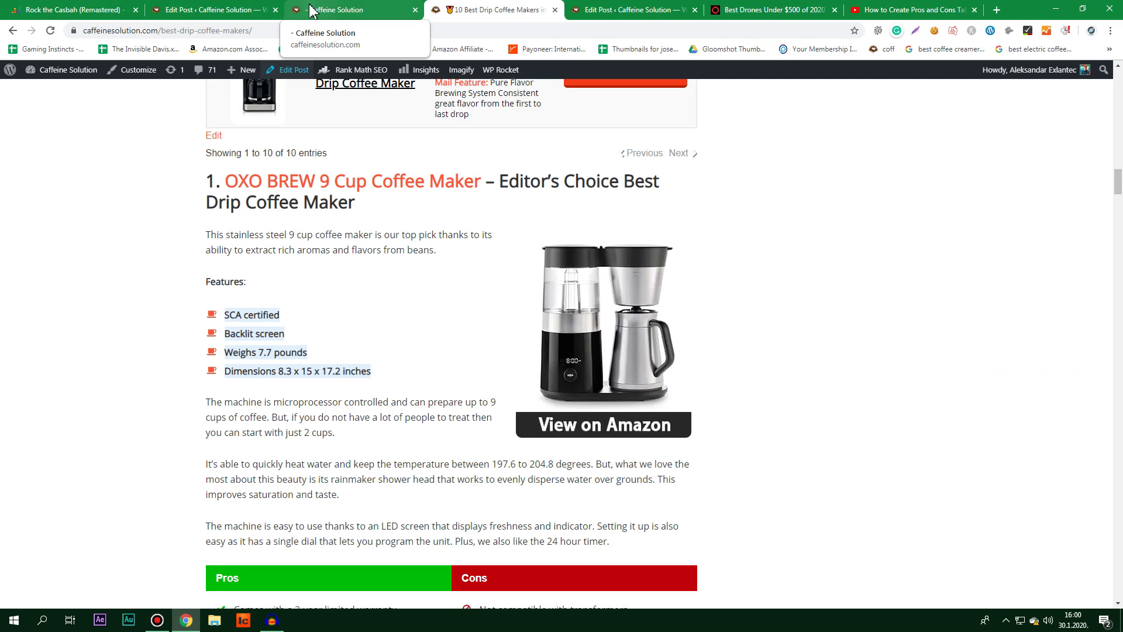
left_click(351, 9)
scroll(370, 381, "down", 4)
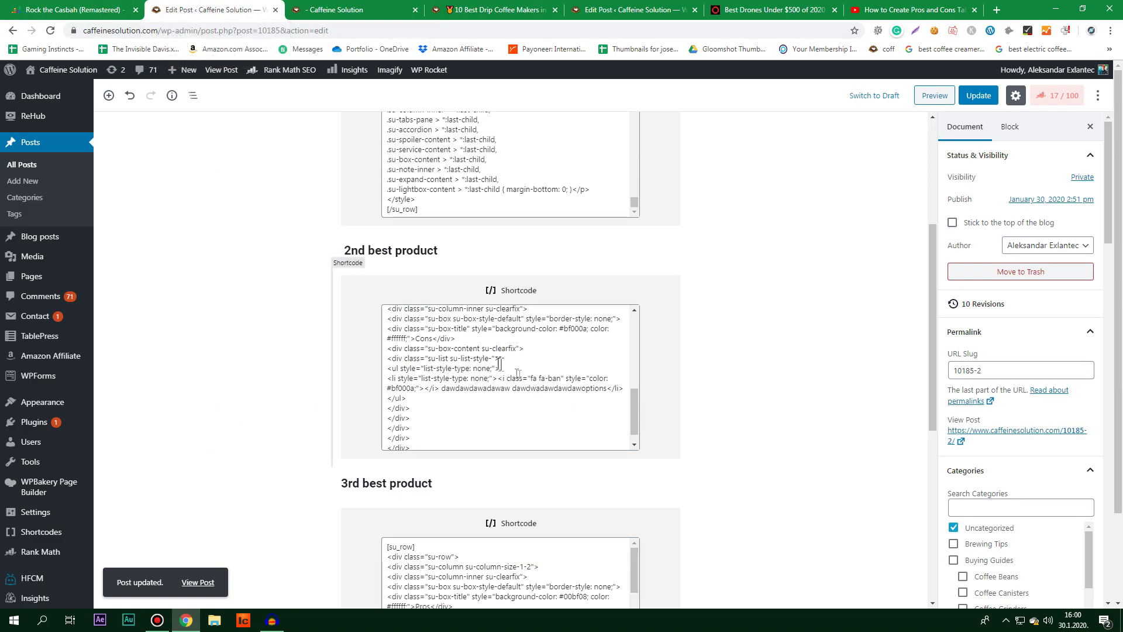
Step: Copy the second product's full con list item from <li> to </li> and paste it four times on new lines below
left_click_drag(389, 382, 625, 386)
key("ctrl+c")
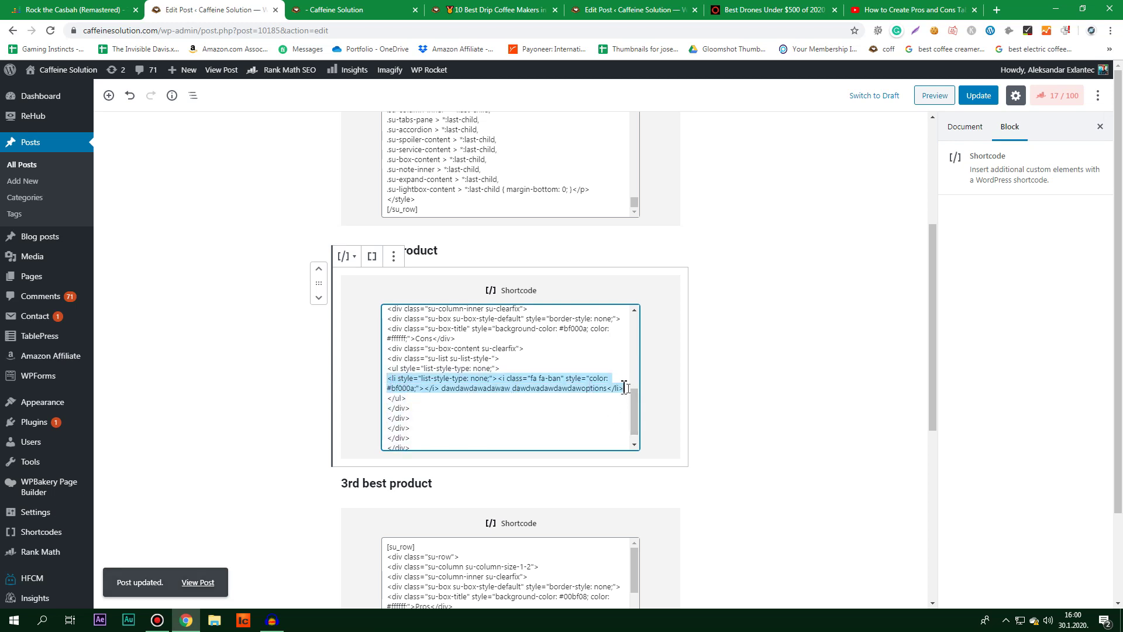
left_click(624, 387)
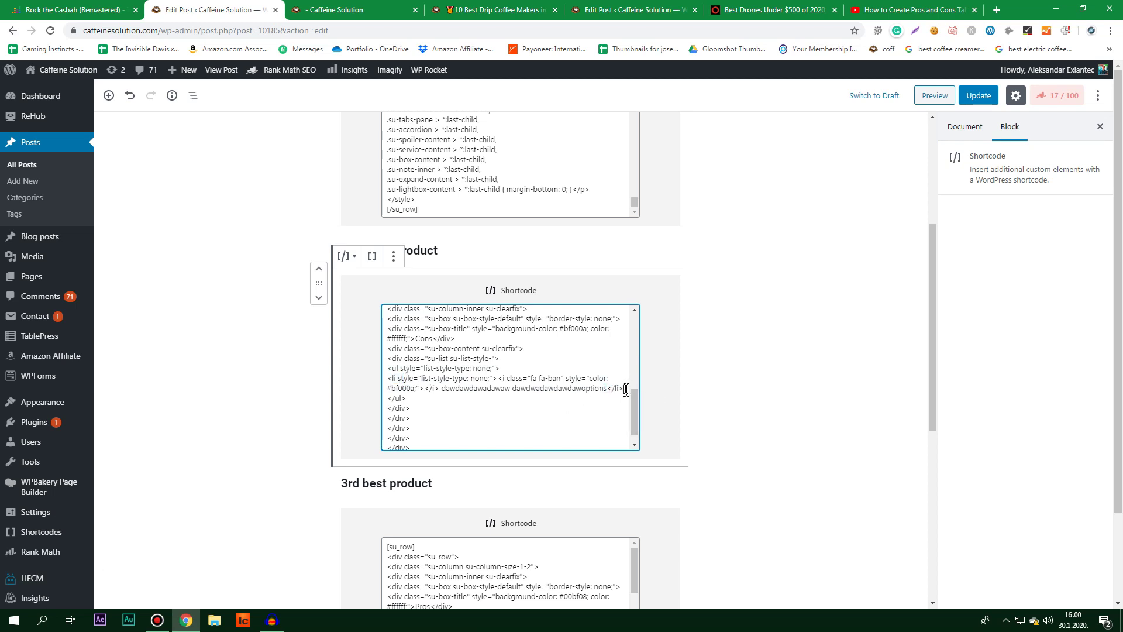
key("Return")
key("ctrl+v")
key("Return")
key("ctrl+v")
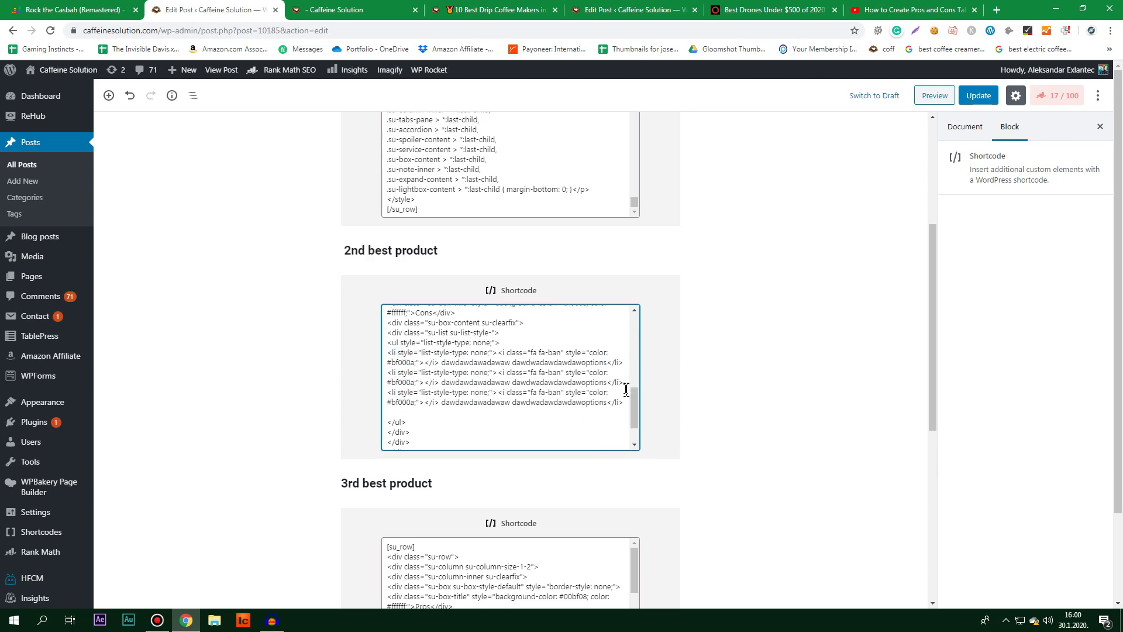
key("Return")
key("ctrl+v")
key("Return")
key("ctrl+v")
Step: Update the post and check the second product's extended cons list in the reloaded preview
left_click(985, 99)
key("ctrl+Tab")
key("F5")
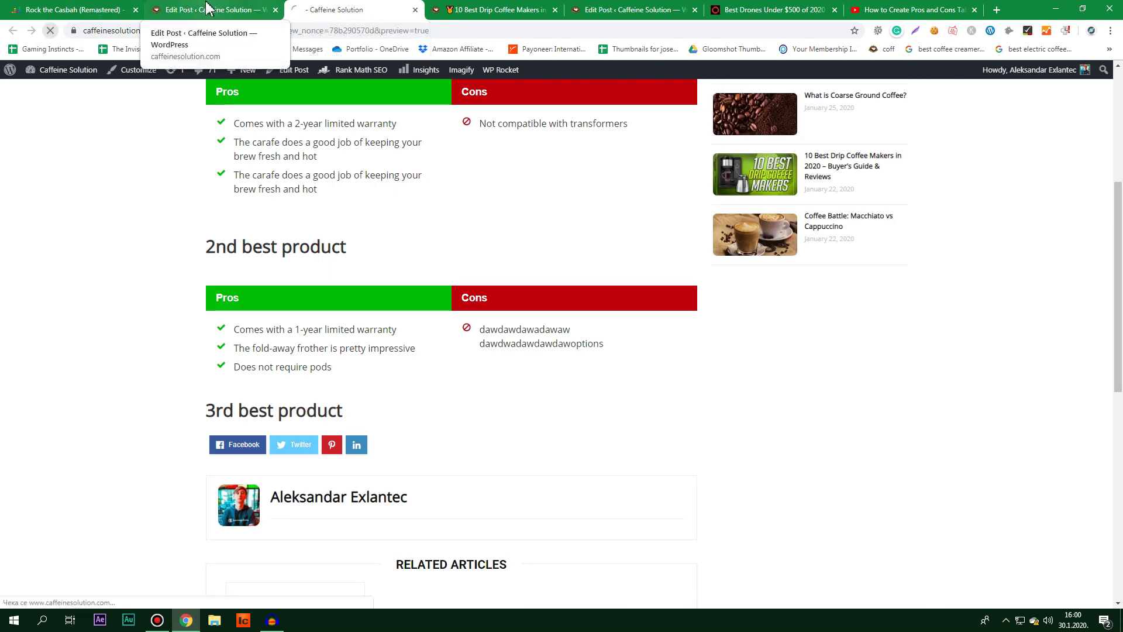
scroll(542, 364, "down", 5)
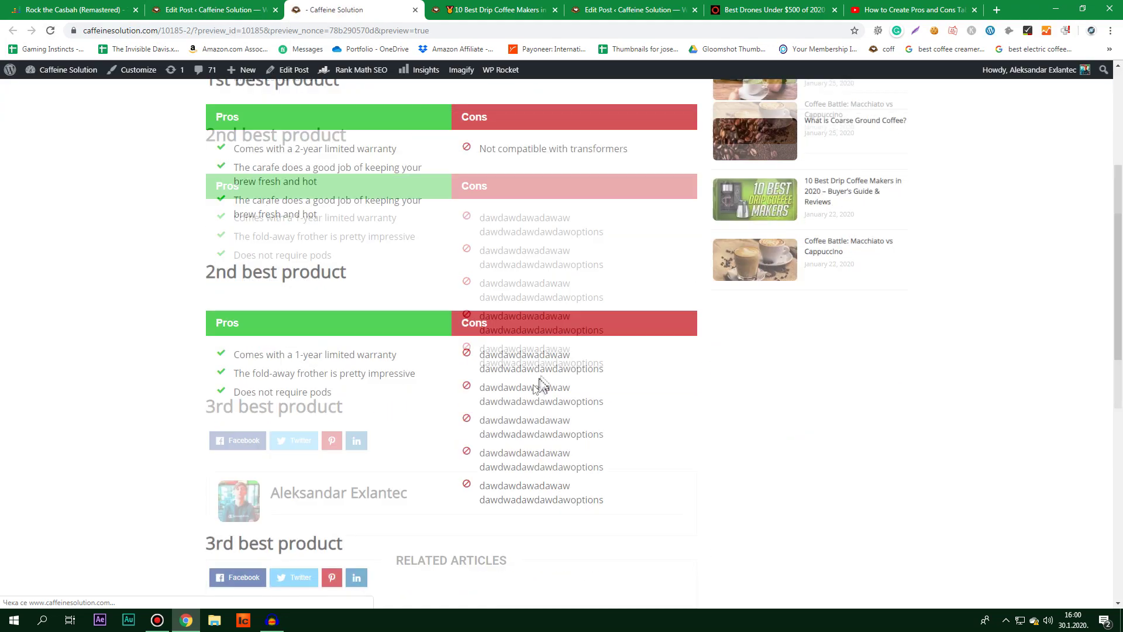
Step: Delete all three pros list items between <ul> and </ul> in the third product's shortcode
left_click(216, 9)
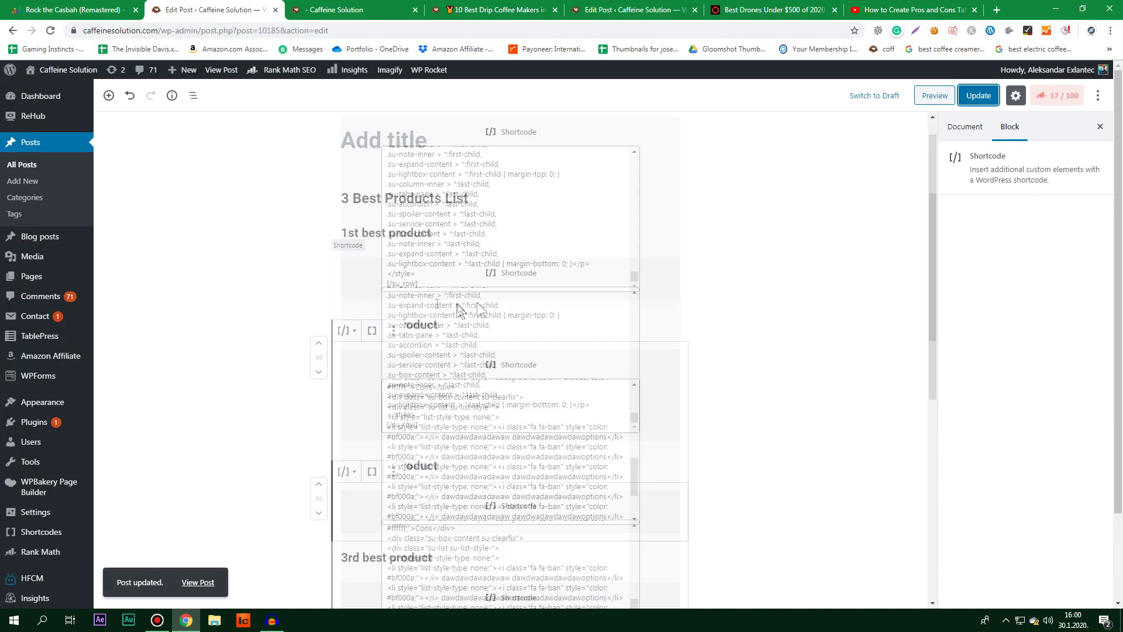
scroll(473, 351, "down", 10)
scroll(495, 437, "down", 1)
scroll(498, 450, "down", 3)
left_click(381, 459)
scroll(457, 450, "up", 1)
scroll(526, 441, "down", 1)
scroll(533, 438, "up", 3)
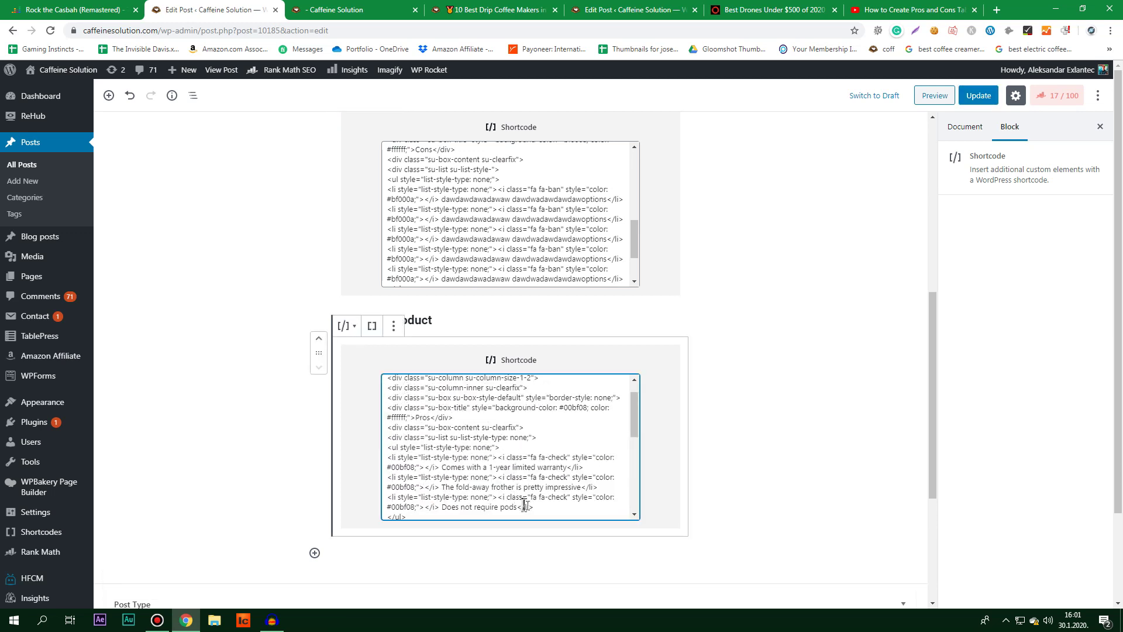
left_click_drag(542, 507, 374, 458)
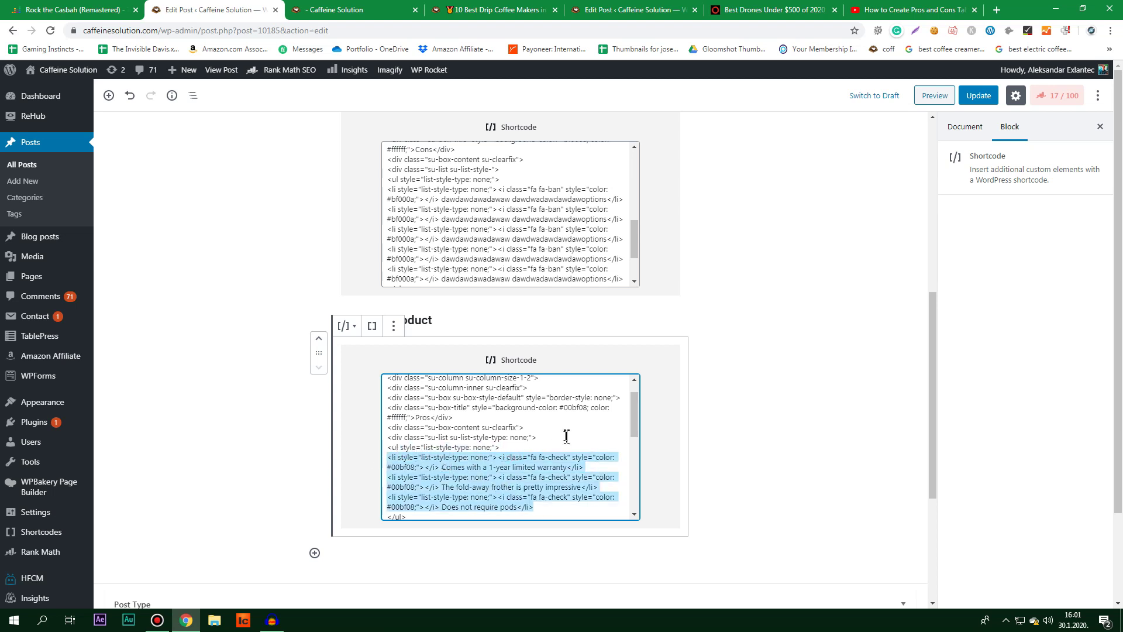
key("BackSpace")
Step: Update the post and check the third product's emptied pros list in the reloaded preview
left_click(978, 96)
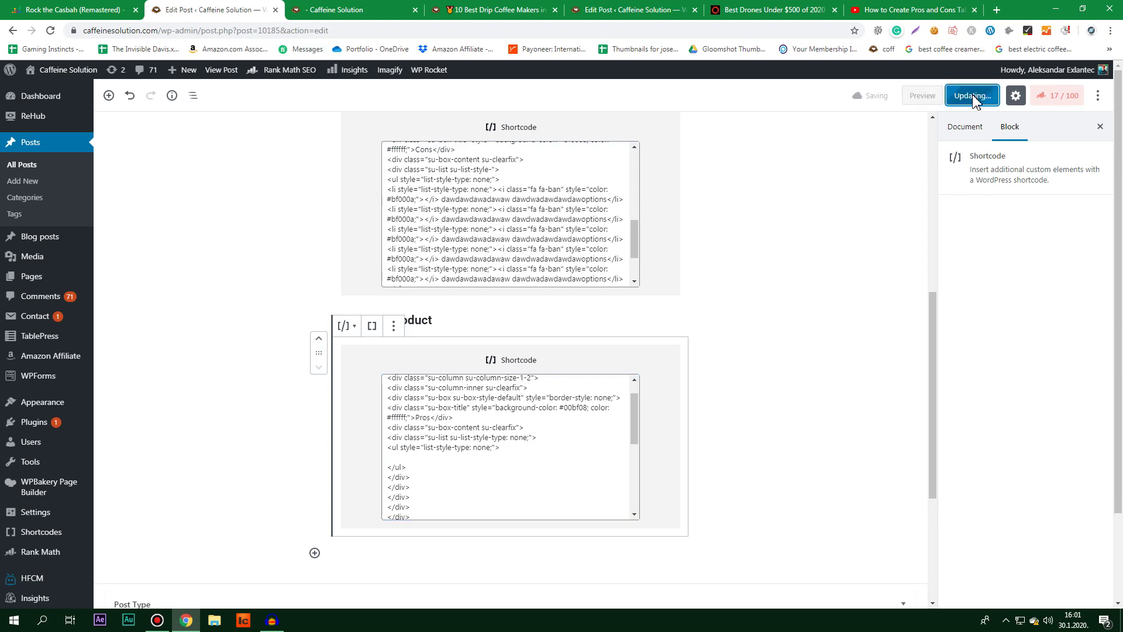
left_click(351, 9)
left_click(507, 9)
left_click(258, 10)
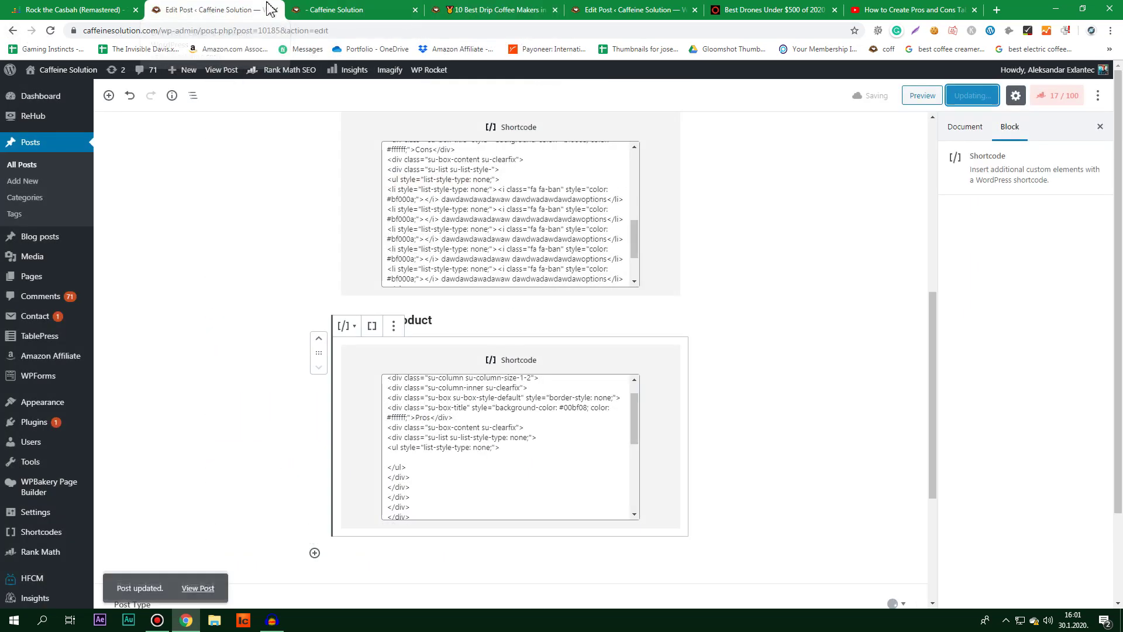
left_click(351, 9)
left_click(51, 32)
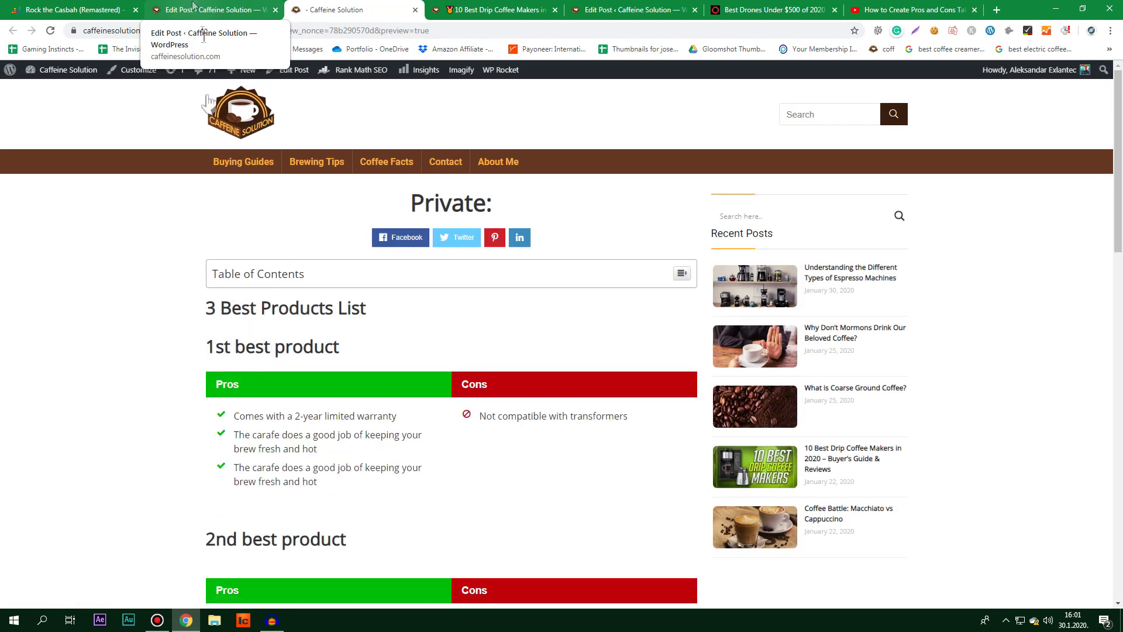
scroll(250, 290, "down", 6)
scroll(252, 292, "down", 5)
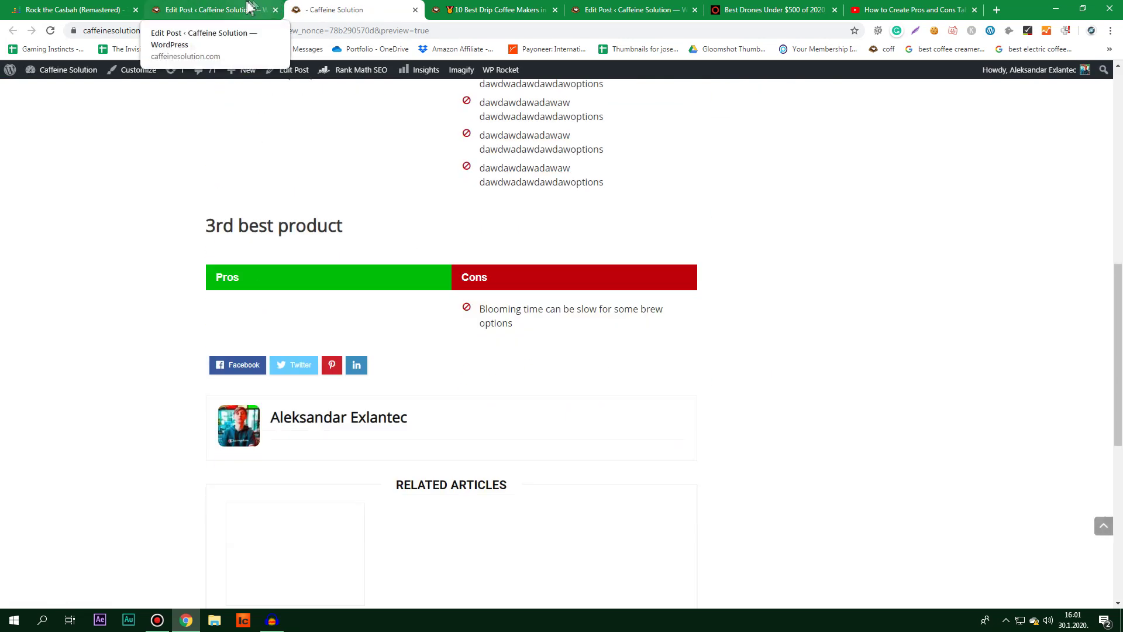
Step: Copy the "Comes with a 1-year limited warranty" list item from the second product into the third product's empty pros list
left_click(214, 9)
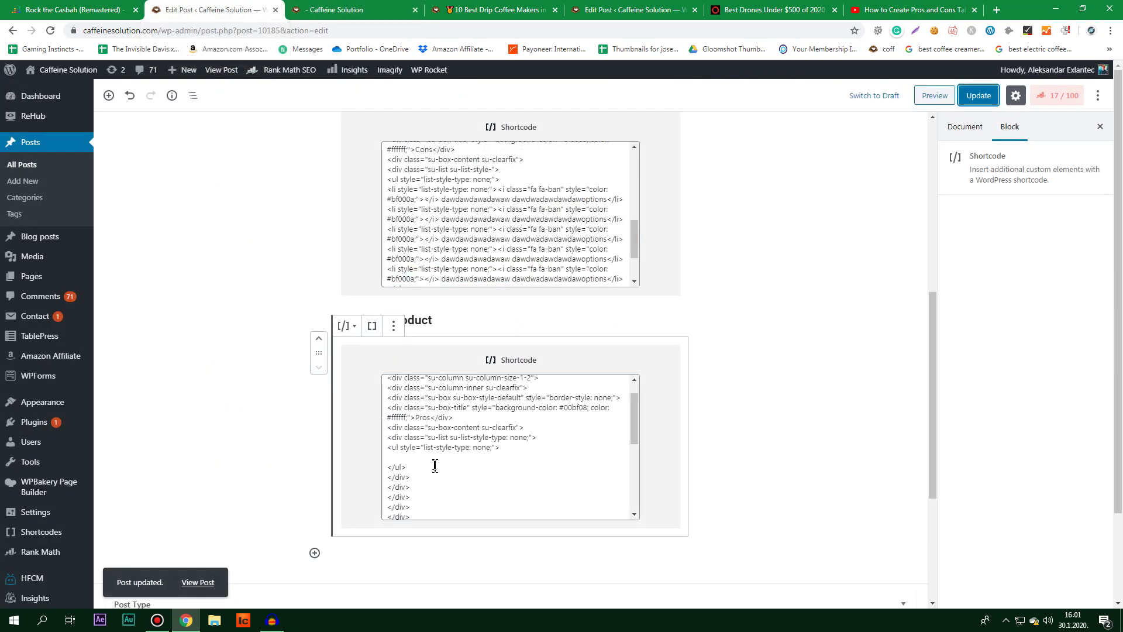
scroll(769, 386, "up", 1)
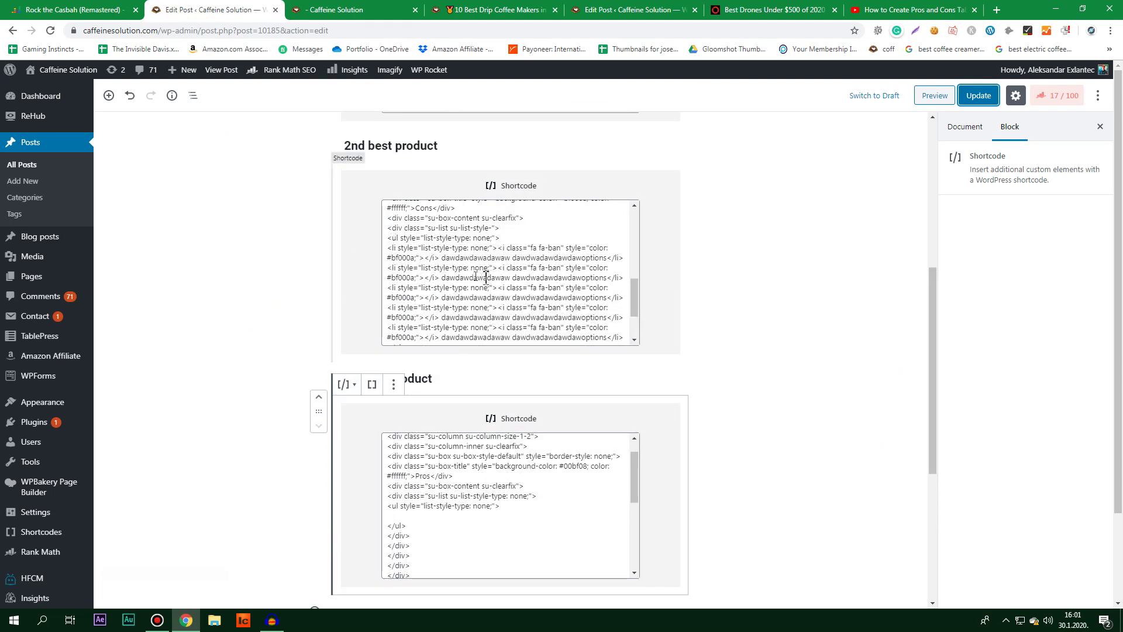
scroll(485, 277, "up", 5)
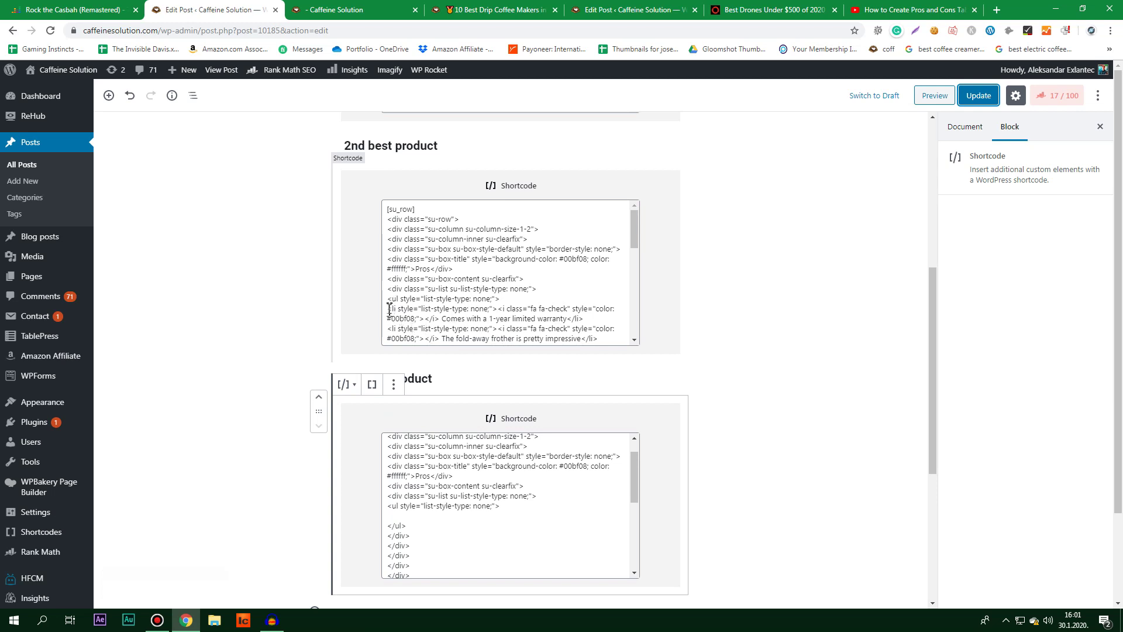
left_click_drag(389, 309, 595, 319)
key("ctrl+c")
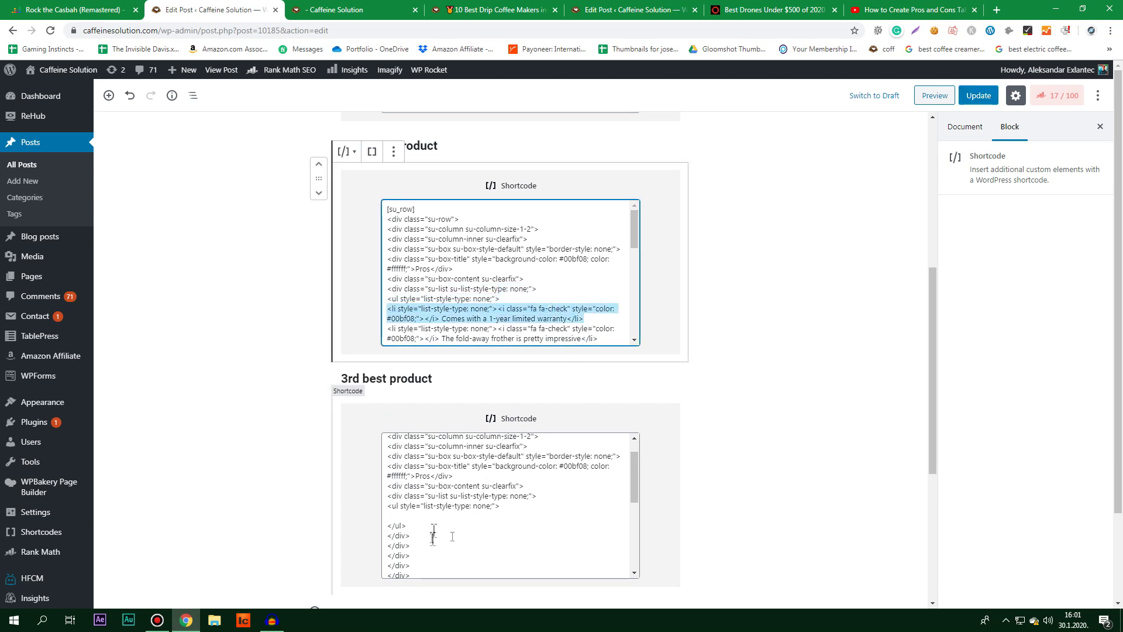
left_click(433, 516)
key("ctrl+v")
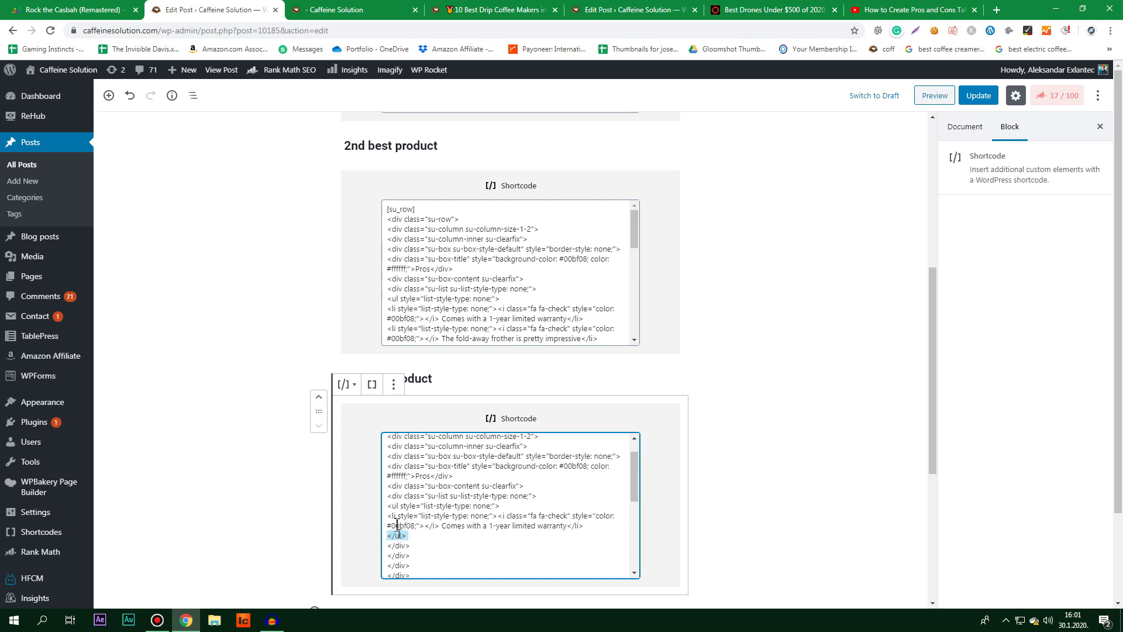
Step: Paste two more copies of the full warranty list item directly after the first one in the third product's pros list
left_click_drag(392, 507, 393, 513)
double_click(394, 506)
triple_click(403, 505)
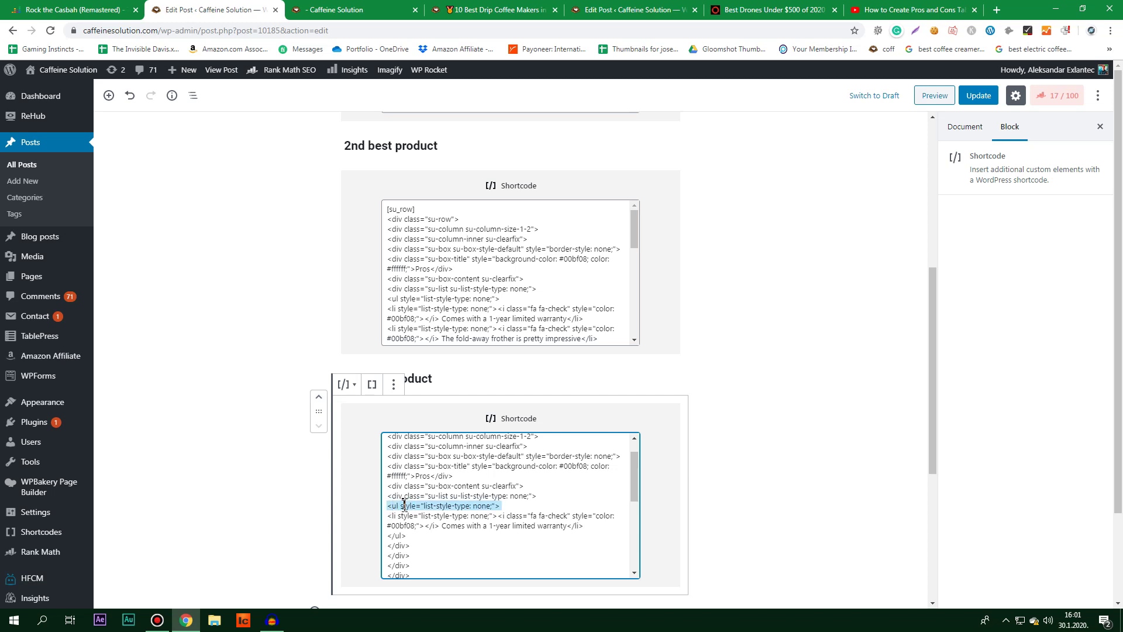
left_click_drag(606, 522, 530, 534)
left_click(603, 524)
left_click_drag(603, 523, 365, 517)
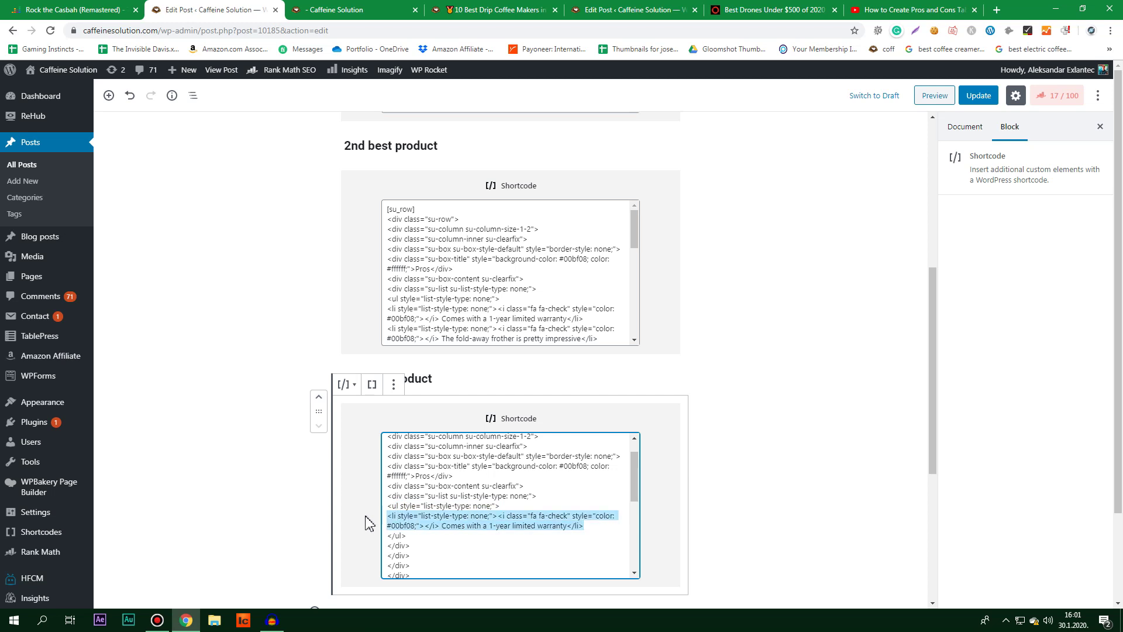
left_click(608, 526)
key("ctrl+v")
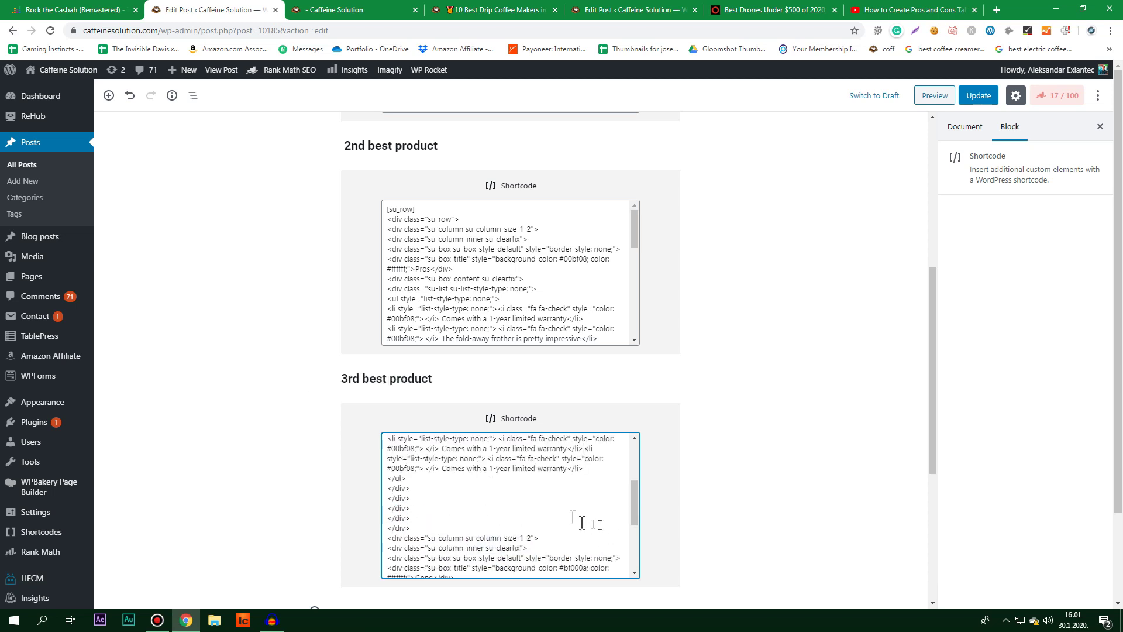
Step: Update the post, check the third product's refilled pros list in the reloaded preview, and return to the post editor
left_click(979, 96)
left_click(337, 9)
left_click(49, 30)
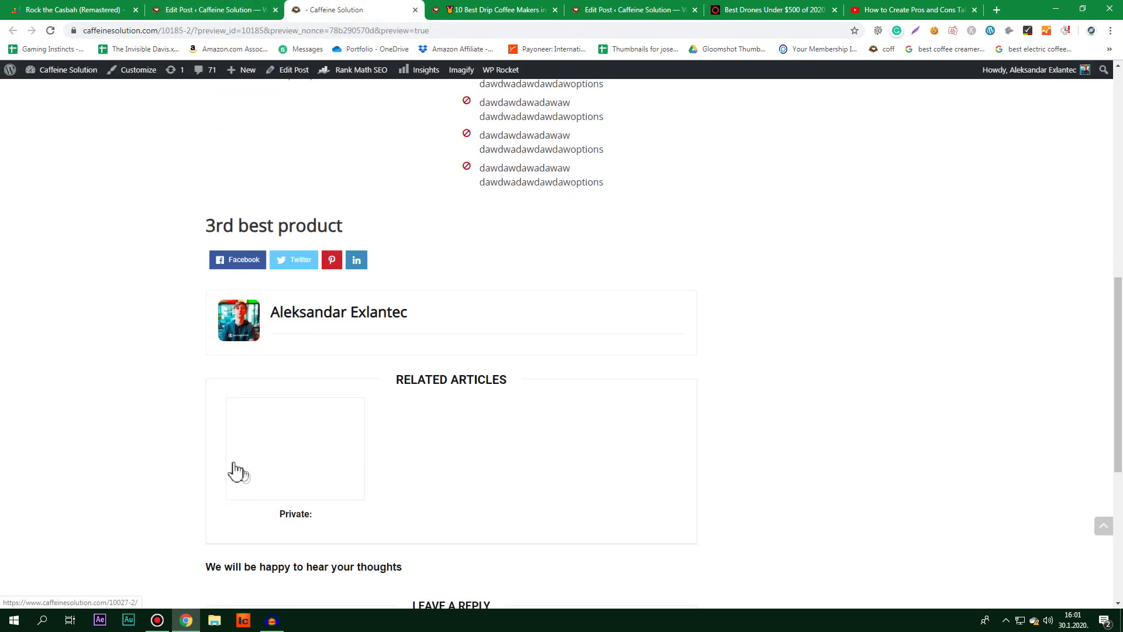
scroll(257, 293, "up", 3)
scroll(257, 304, "up", 3)
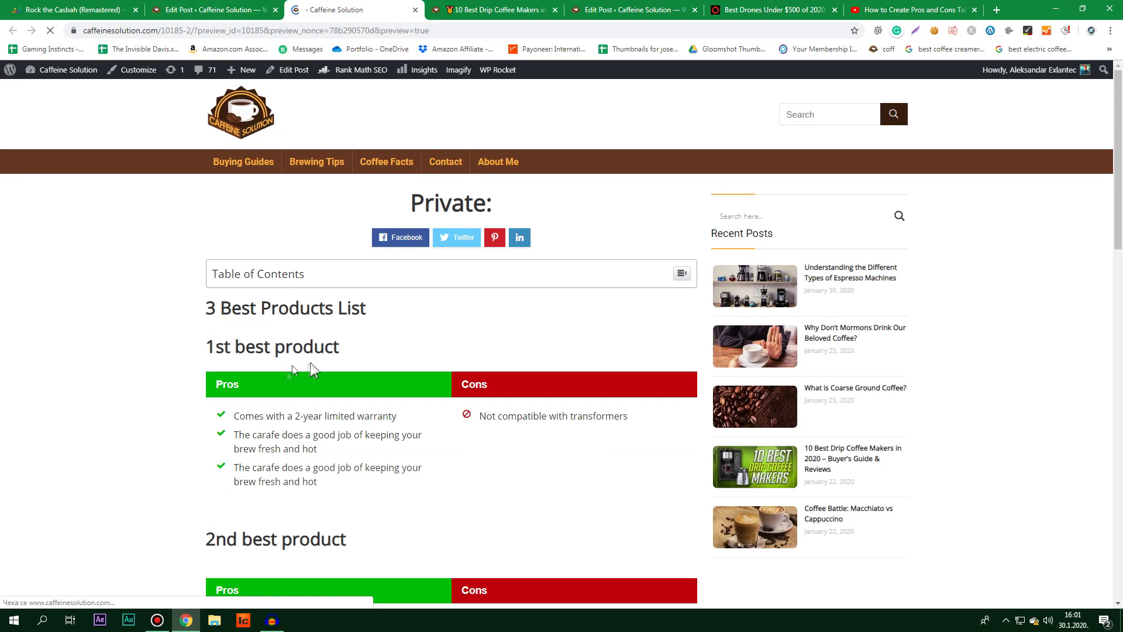
scroll(325, 367, "down", 8)
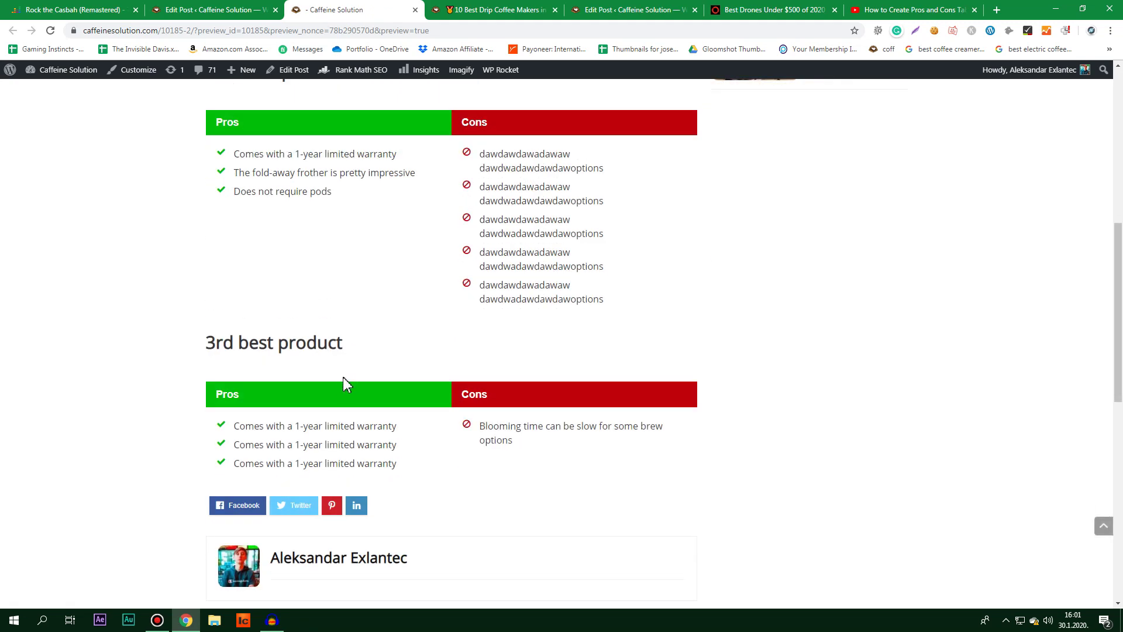
left_click(197, 8)
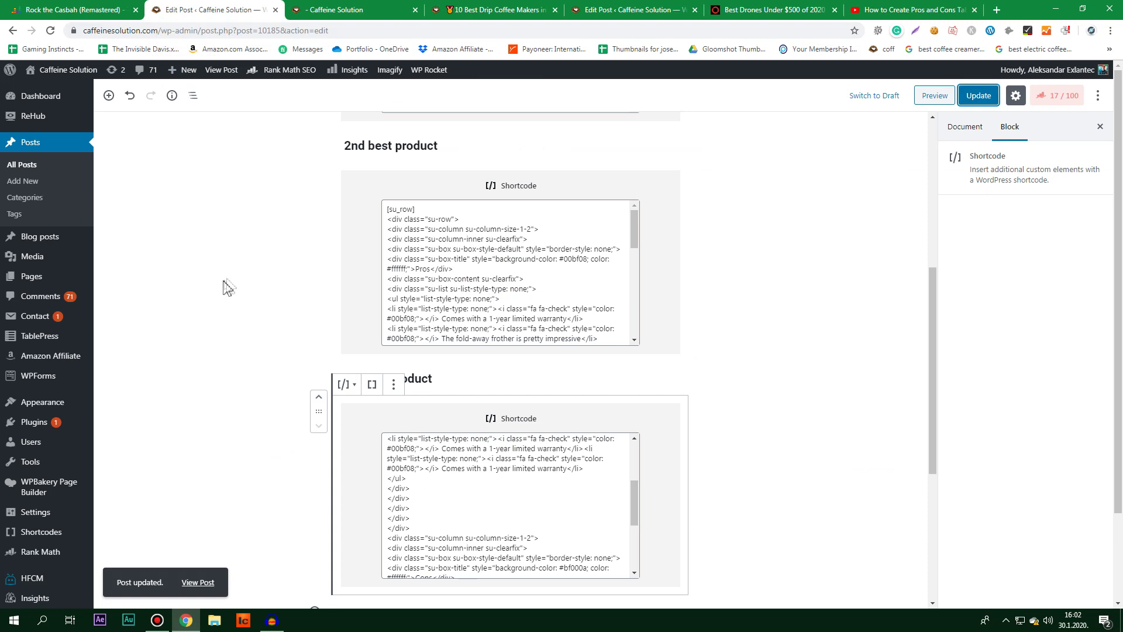